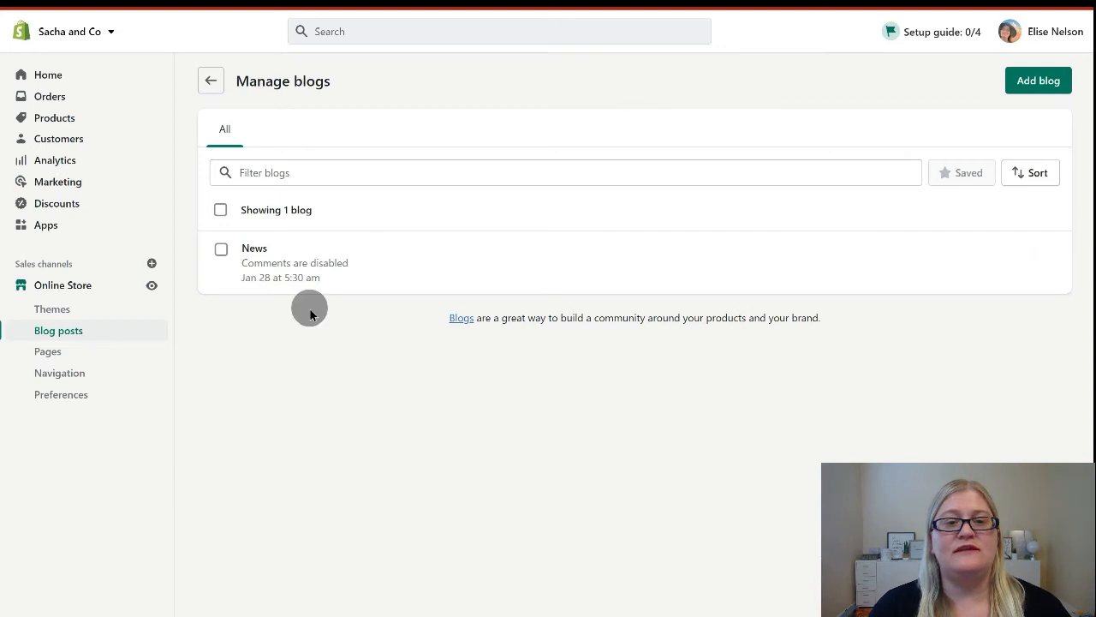
Step: Open the News blog for editing and change its title to Blog
{"action": "left_click", "coordinate": [268, 255]}
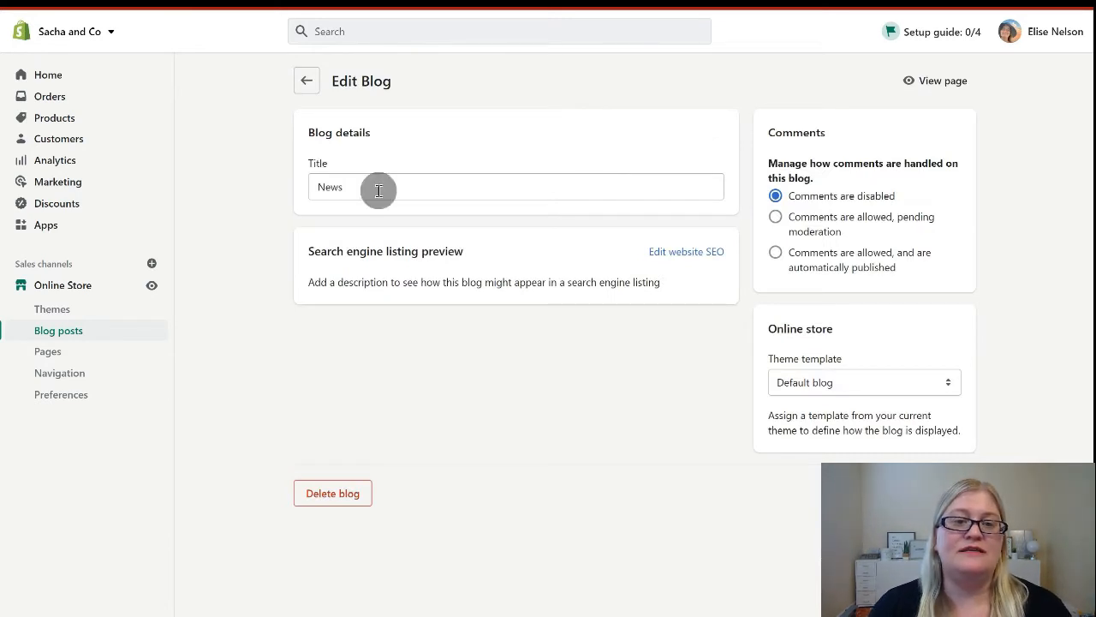
{"action": "double_click", "coordinate": [350, 185]}
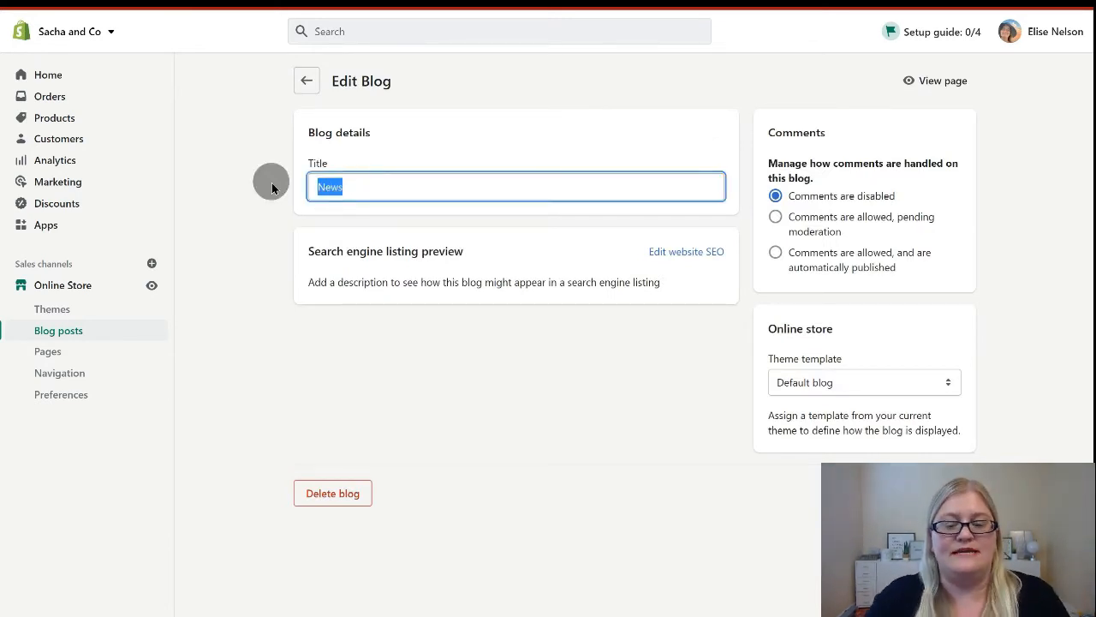
{"action": "type", "text": "Blog"}
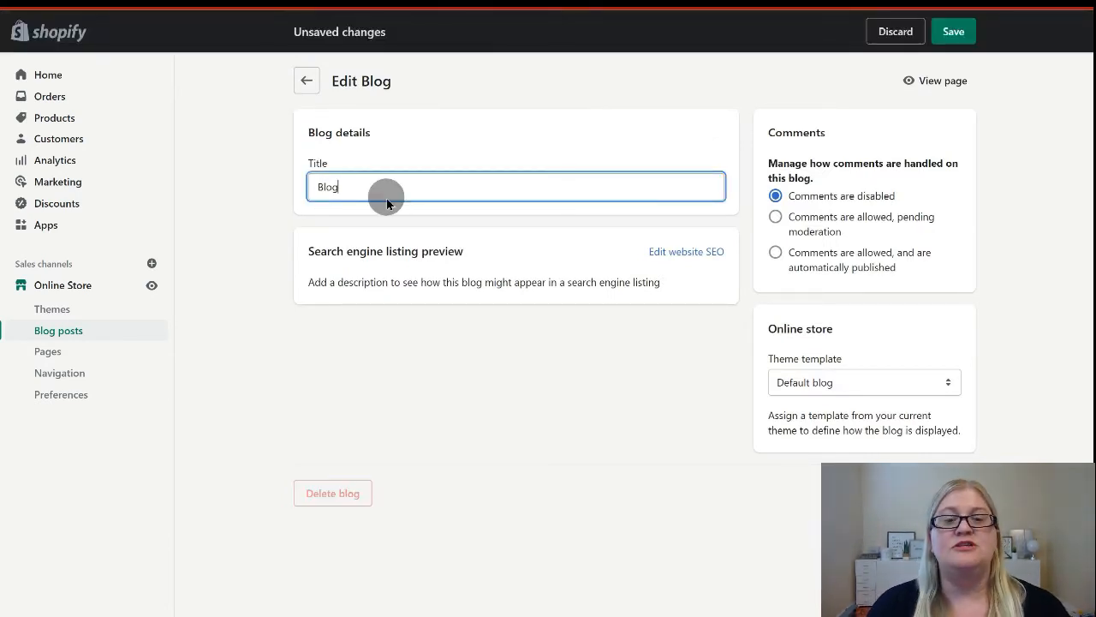
Step: Set the blog's URL handle to blog without a redirect from news, and leave the page without keeping the unsaved changes
{"action": "left_click", "coordinate": [690, 250]}
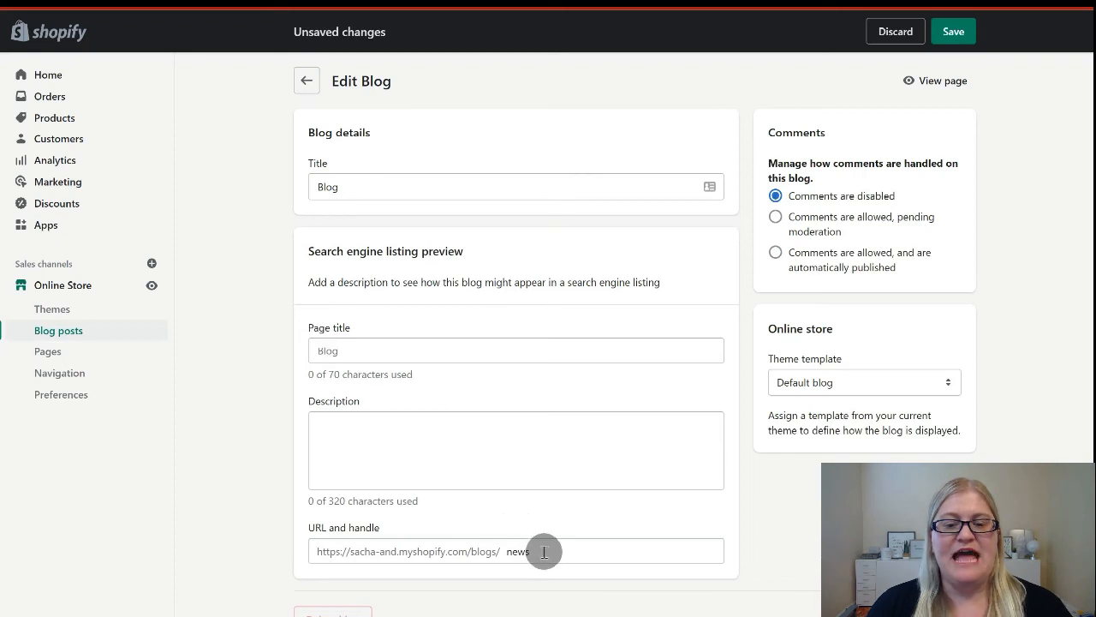
{"action": "left_click_drag", "start_coordinate": [543, 551], "coordinate": [504, 551]}
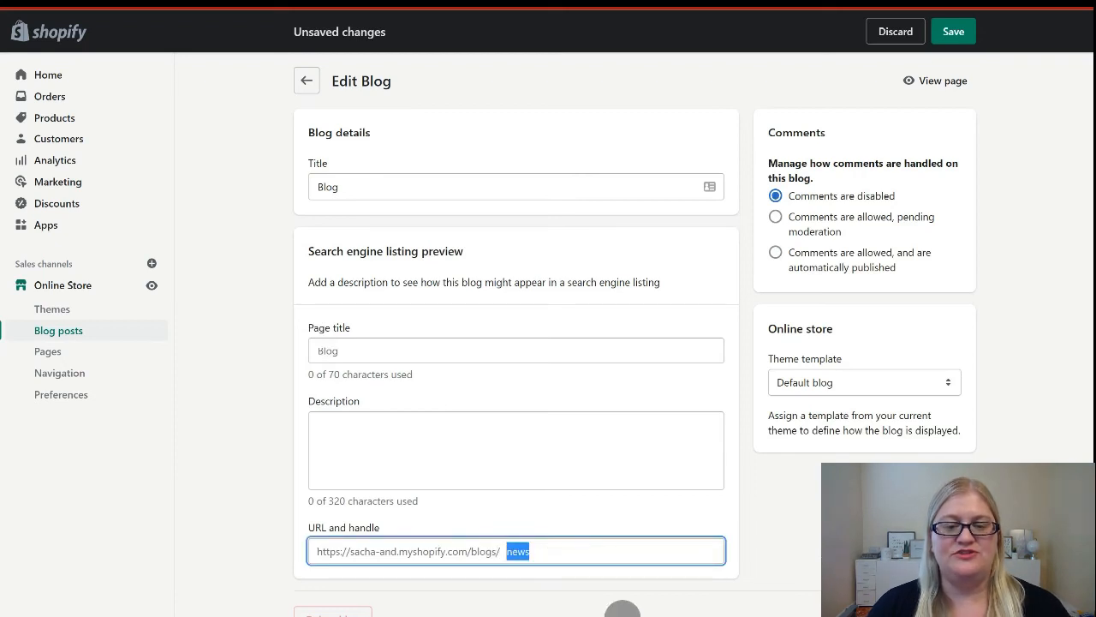
{"action": "type", "text": "blog"}
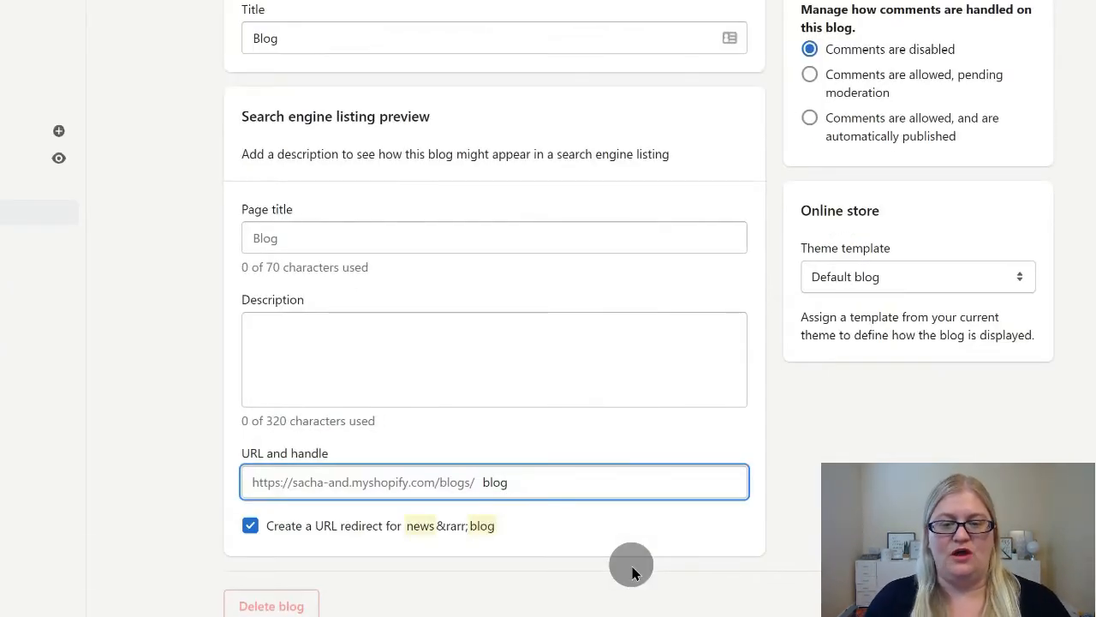
{"action": "left_click", "coordinate": [249, 526]}
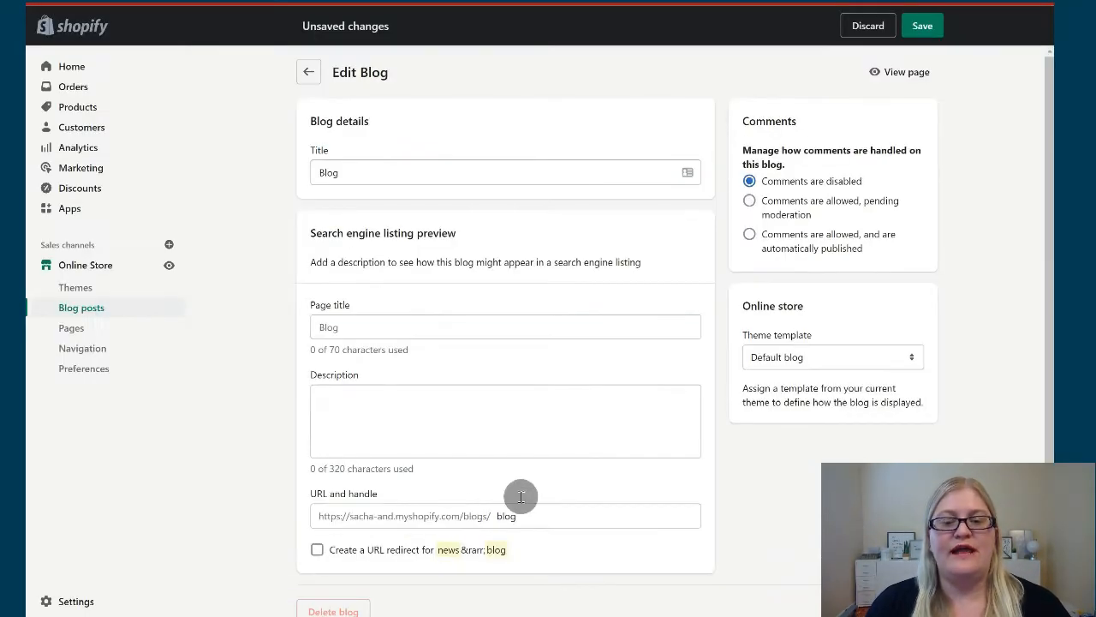
{"action": "left_click", "coordinate": [923, 28]}
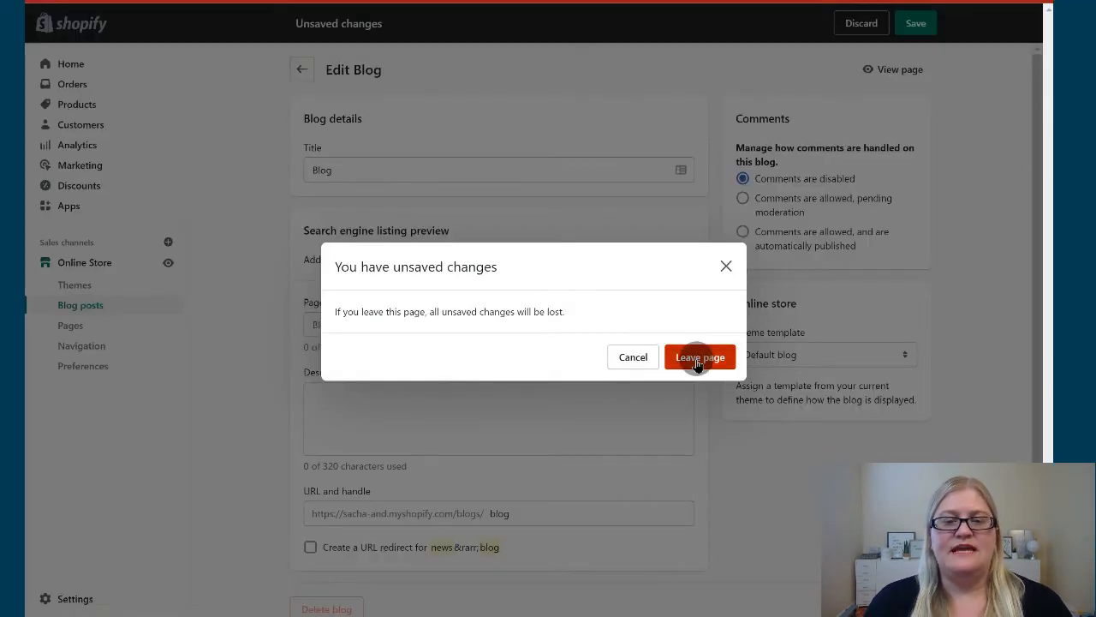
{"action": "left_click", "coordinate": [698, 363]}
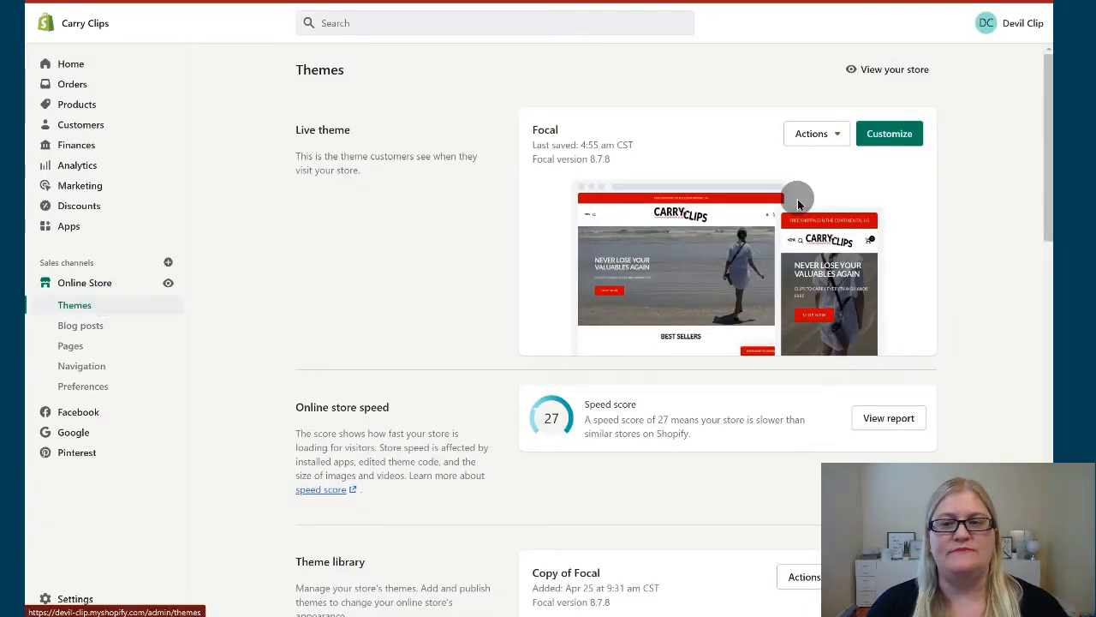
Step: Open the Carry Clips store's live Focal theme for customization and load the Default blog template
{"action": "left_click", "coordinate": [878, 137]}
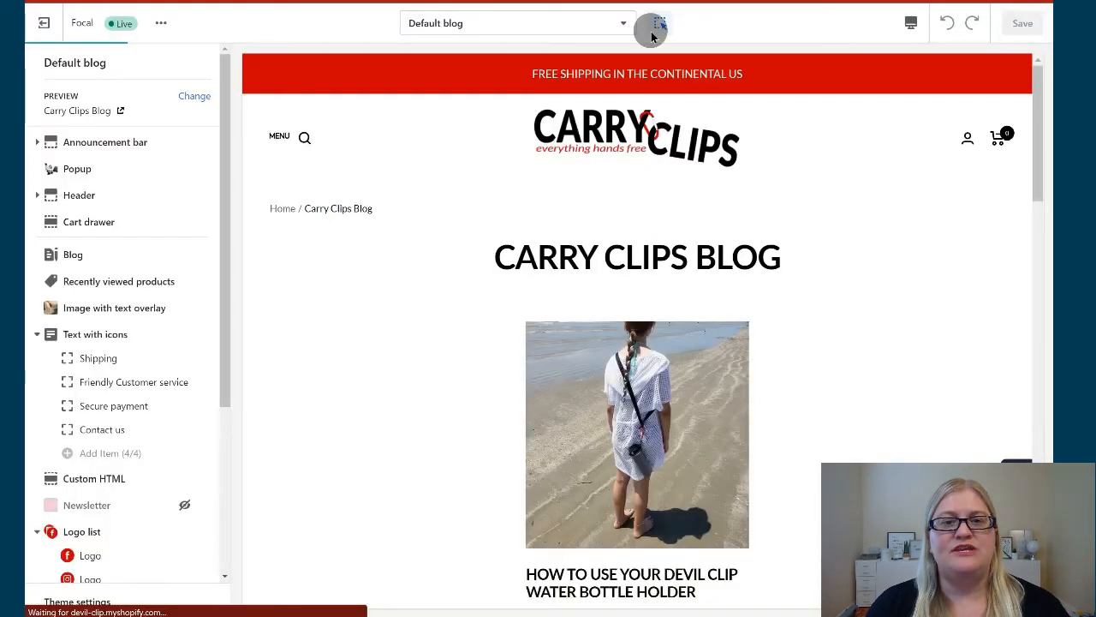
{"action": "left_click", "coordinate": [588, 27]}
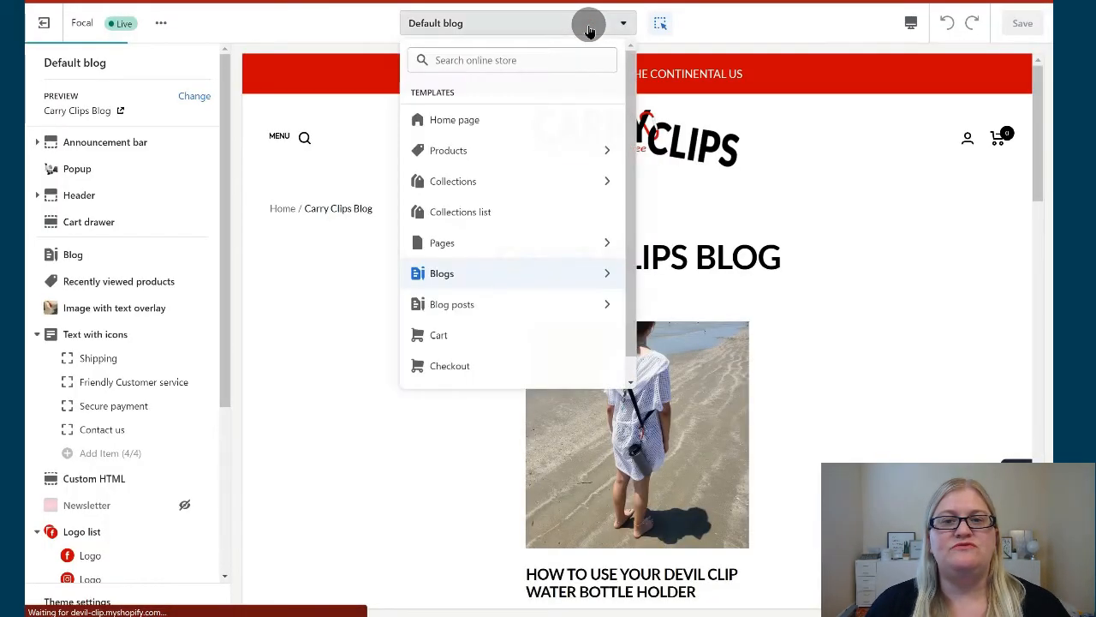
{"action": "left_click", "coordinate": [474, 275]}
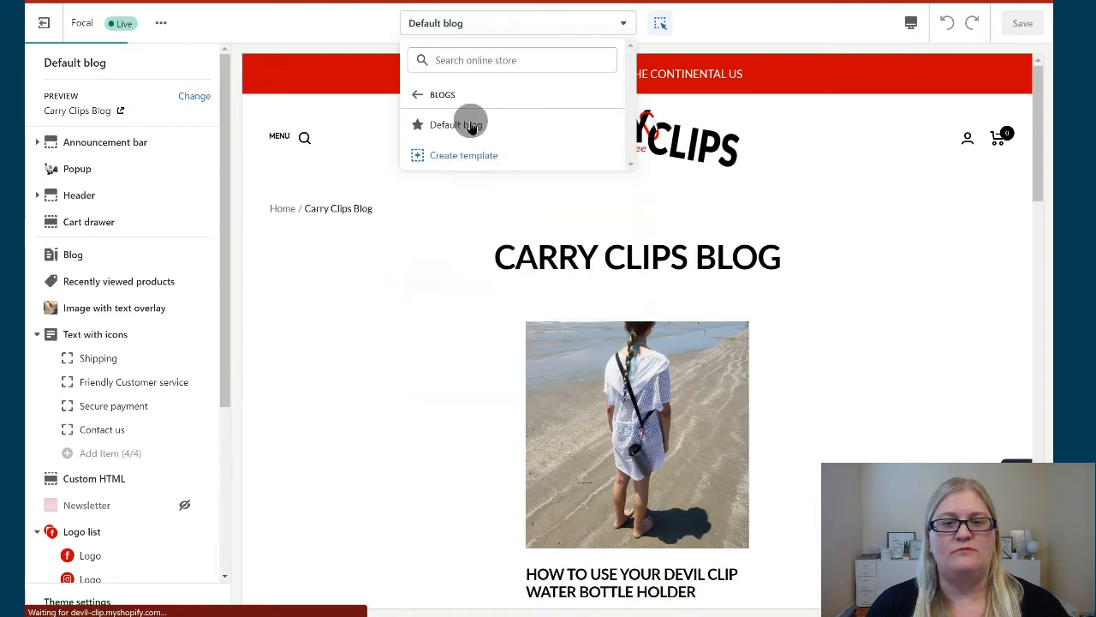
{"action": "left_click", "coordinate": [470, 309]}
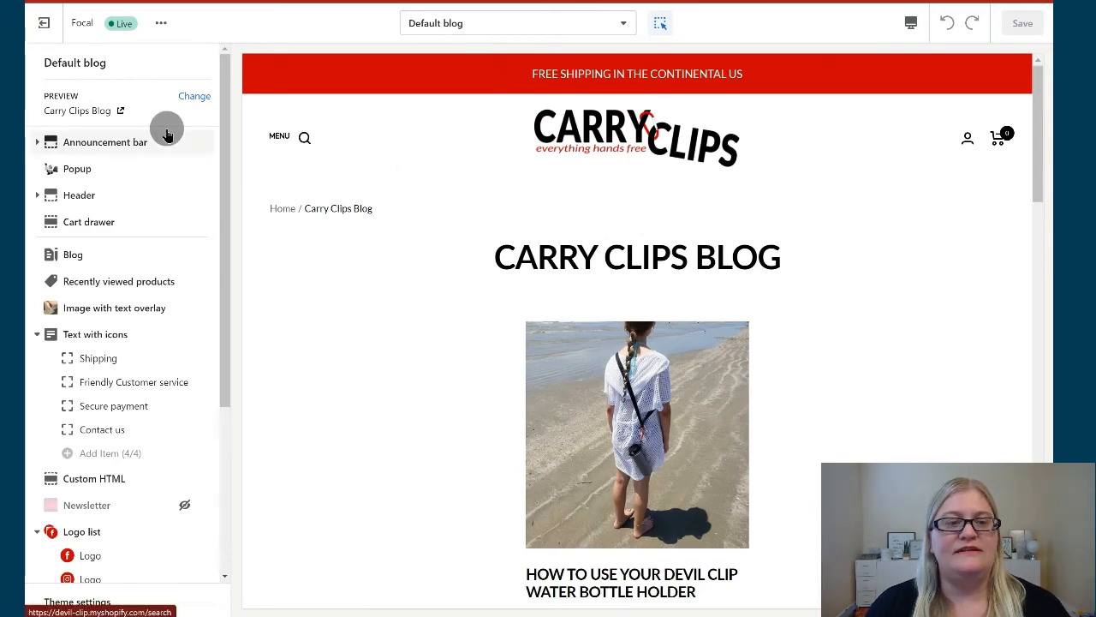
Step: Review the Blog section's settings and examine the sections of the blog page preview down to the footer
{"action": "left_click", "coordinate": [75, 256]}
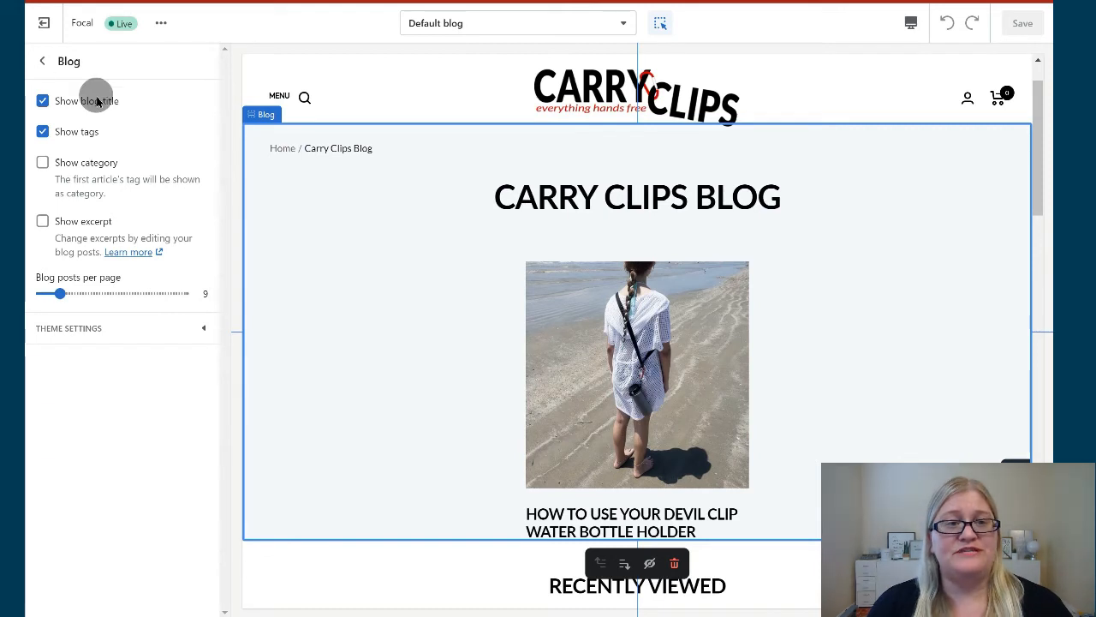
{"action": "left_click", "coordinate": [42, 61]}
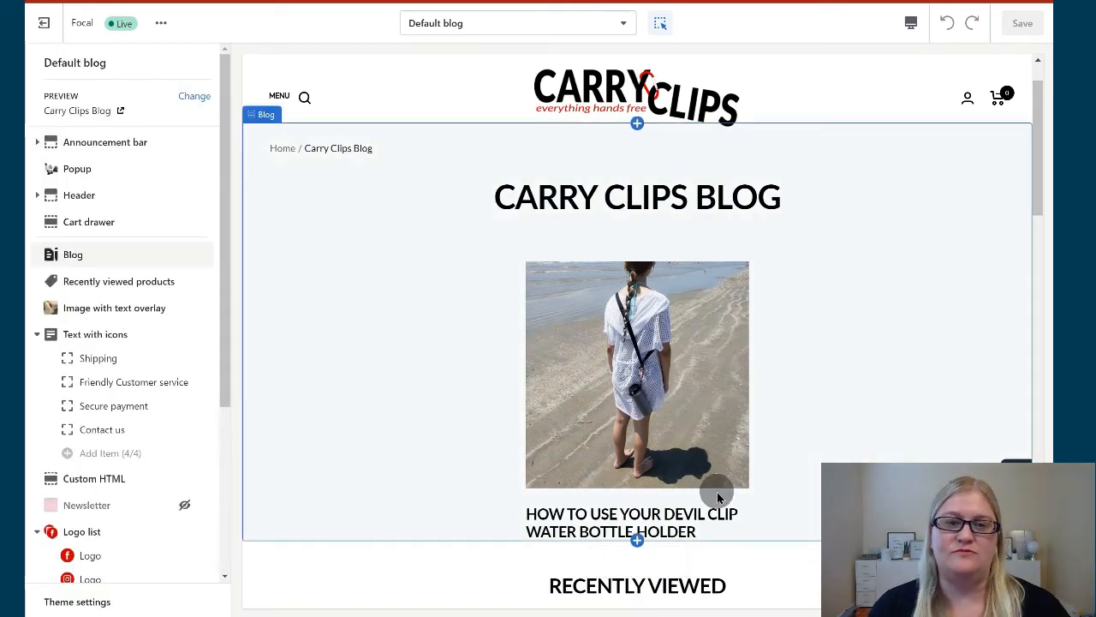
{"action": "scroll", "coordinate": [809, 457], "scroll_direction": "down", "scroll_amount": 1}
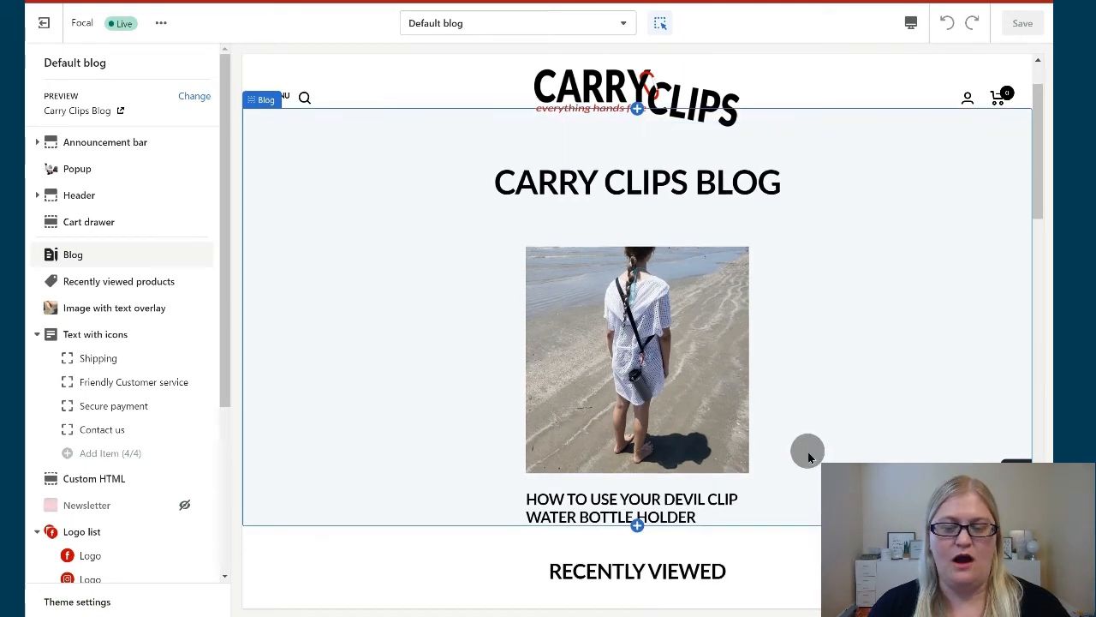
{"action": "scroll", "coordinate": [810, 456], "scroll_direction": "down", "scroll_amount": 5}
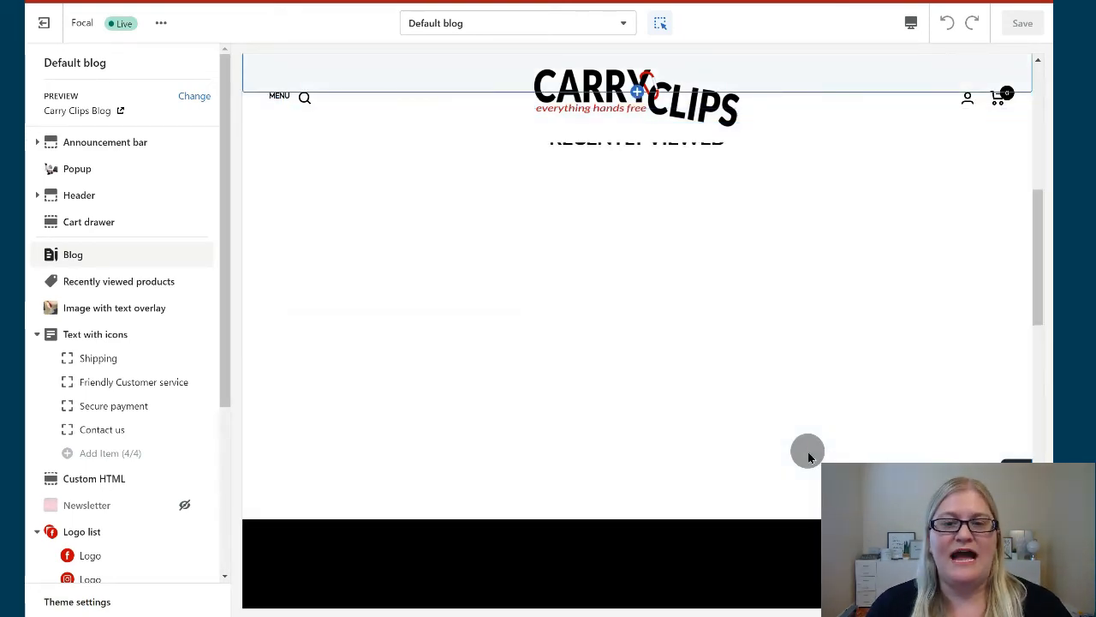
{"action": "scroll", "coordinate": [809, 456], "scroll_direction": "up", "scroll_amount": 2}
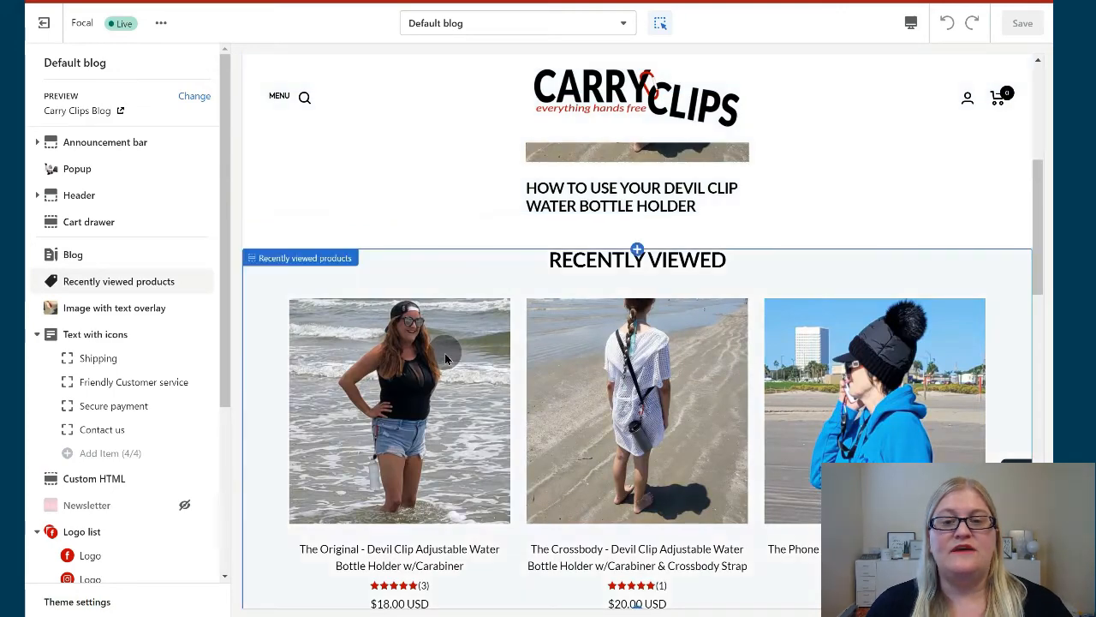
{"action": "scroll", "coordinate": [638, 379], "scroll_direction": "down", "scroll_amount": 5}
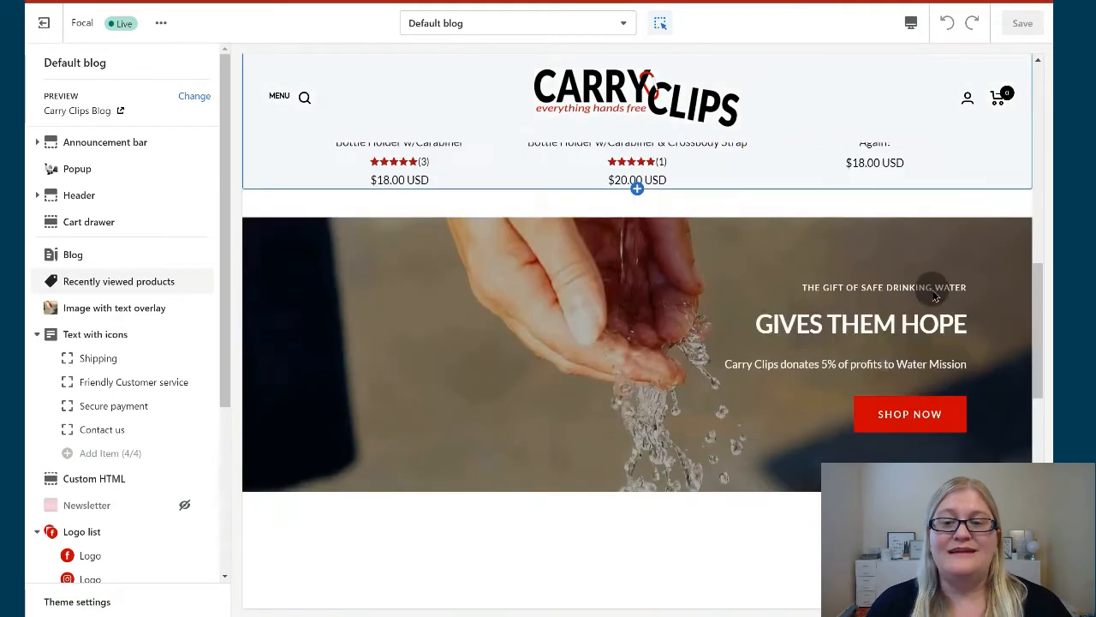
{"action": "scroll", "coordinate": [732, 364], "scroll_direction": "down", "scroll_amount": 2}
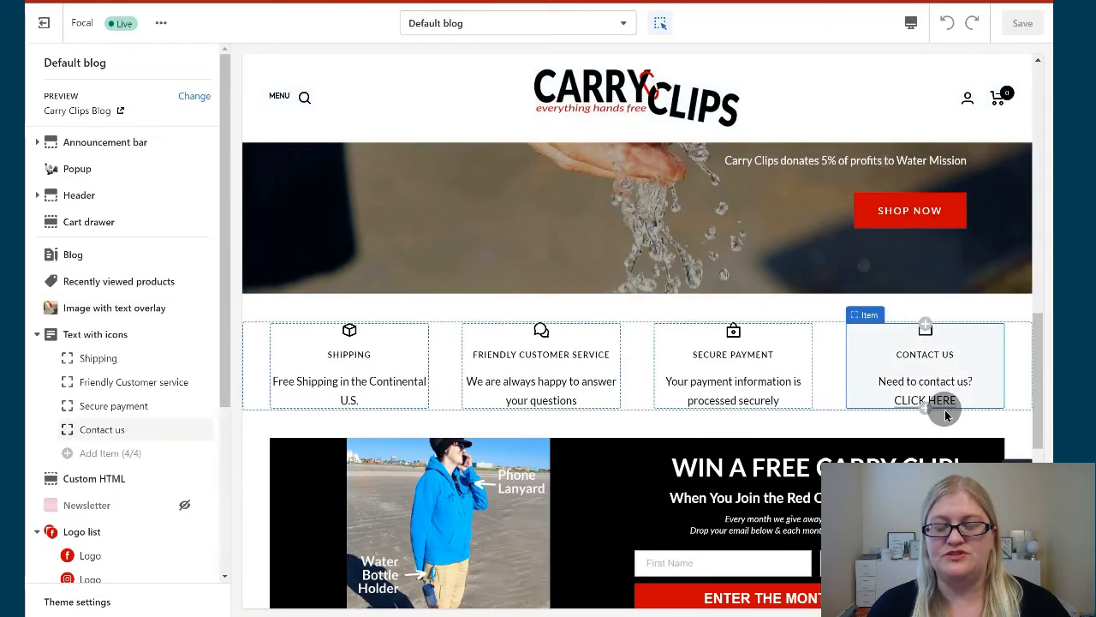
{"action": "scroll", "coordinate": [815, 350], "scroll_direction": "down", "scroll_amount": 2}
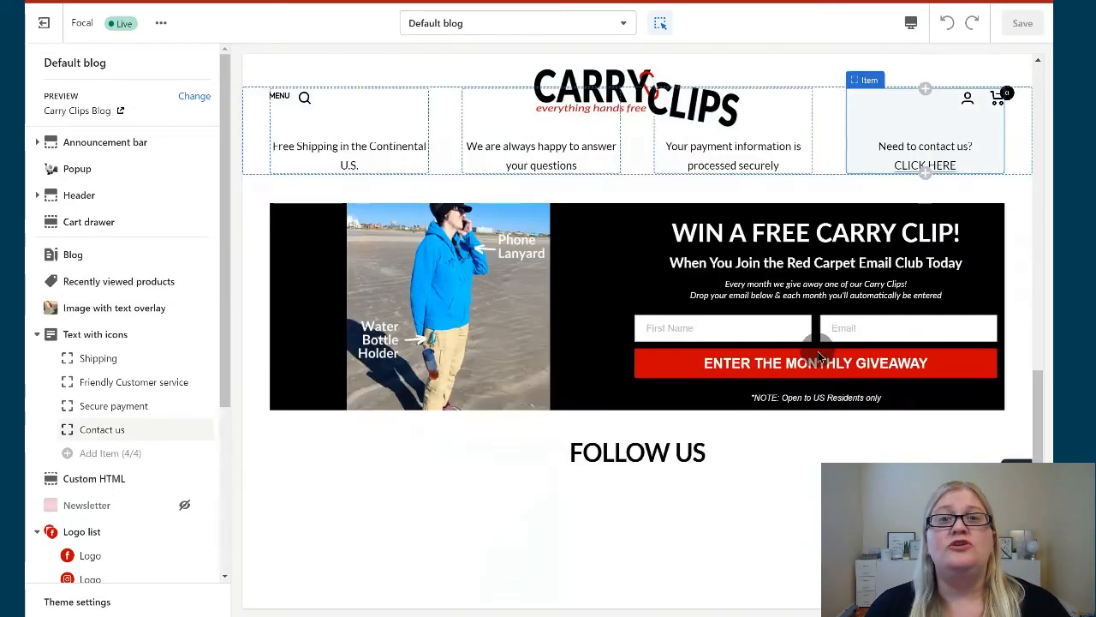
{"action": "scroll", "coordinate": [848, 334], "scroll_direction": "down", "scroll_amount": 2}
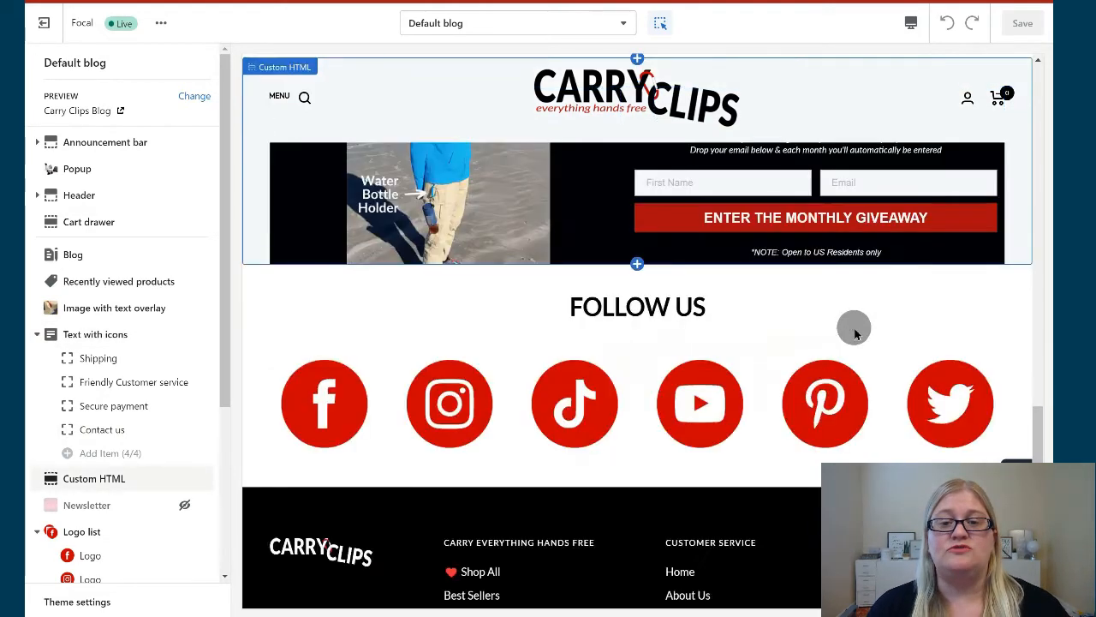
{"action": "scroll", "coordinate": [850, 368], "scroll_direction": "down", "scroll_amount": 1}
{"action": "scroll", "coordinate": [852, 368], "scroll_direction": "down", "scroll_amount": 2}
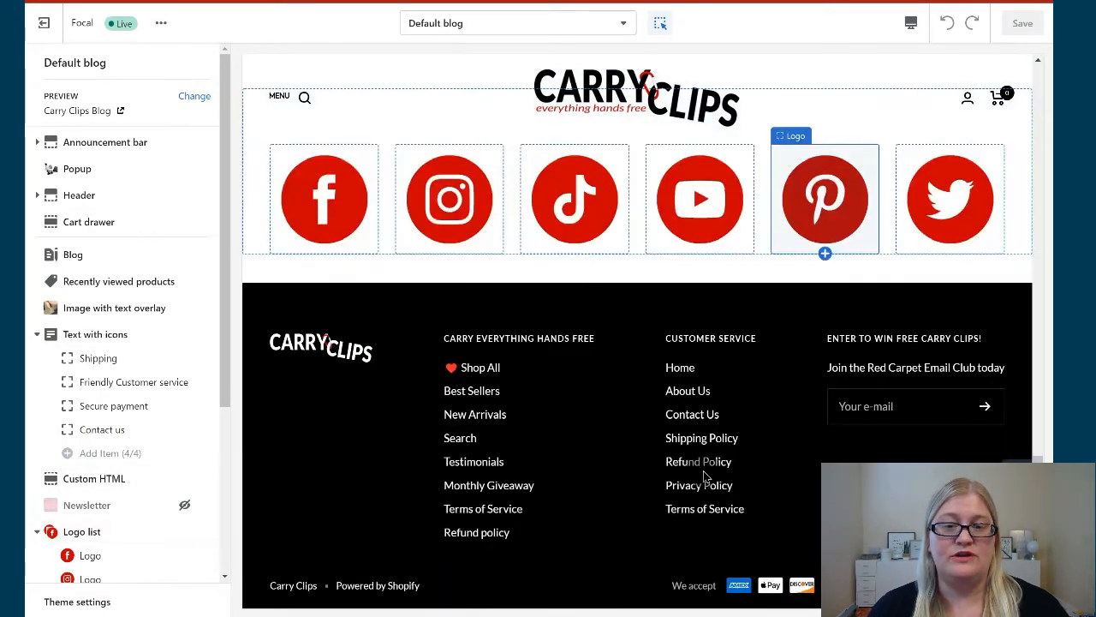
{"action": "scroll", "coordinate": [771, 361], "scroll_direction": "up", "scroll_amount": 8}
{"action": "scroll", "coordinate": [771, 358], "scroll_direction": "up", "scroll_amount": 10}
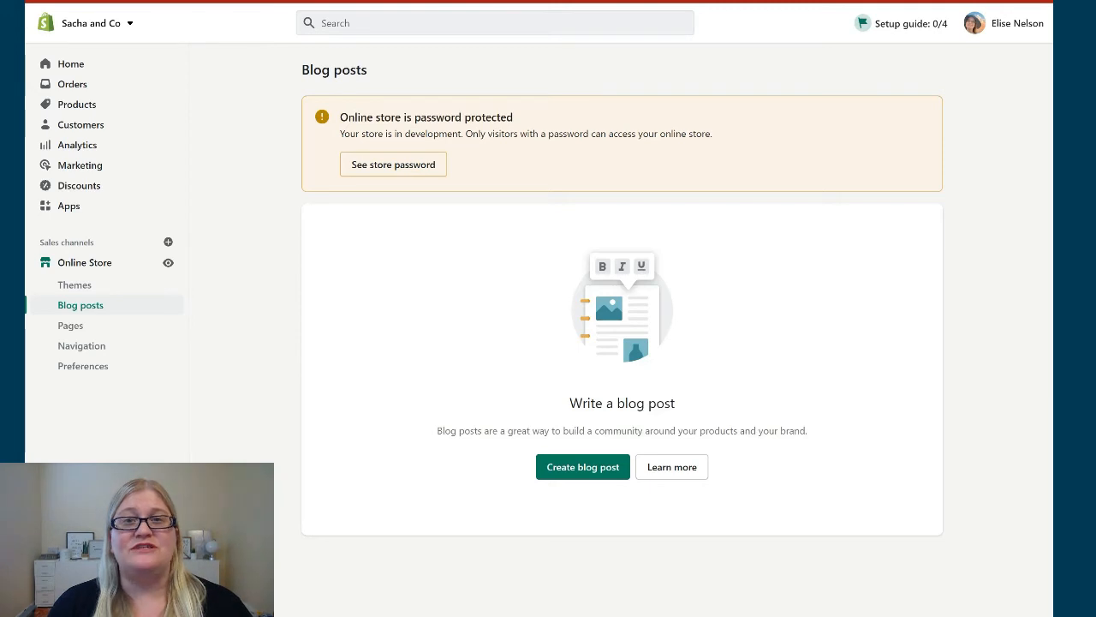
Step: Start a new blog post in the Sacha and Co store and review its content, search engine listing and organization fields
{"action": "left_click", "coordinate": [569, 467]}
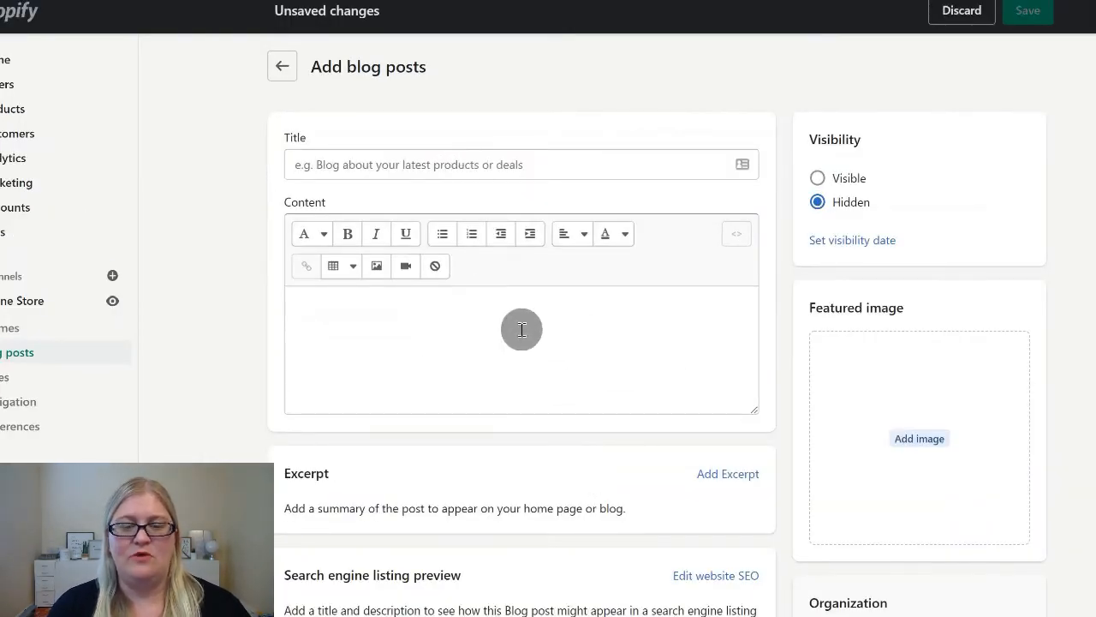
{"action": "scroll", "coordinate": [521, 329], "scroll_direction": "down", "scroll_amount": 1}
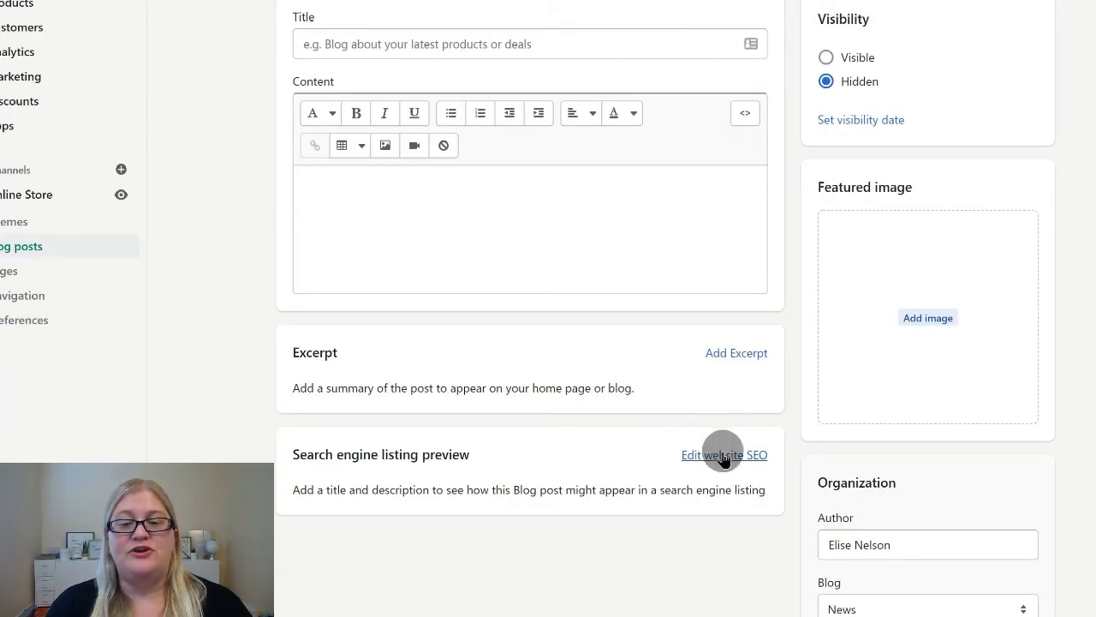
{"action": "left_click", "coordinate": [724, 456]}
{"action": "scroll", "coordinate": [669, 387], "scroll_direction": "down", "scroll_amount": 3}
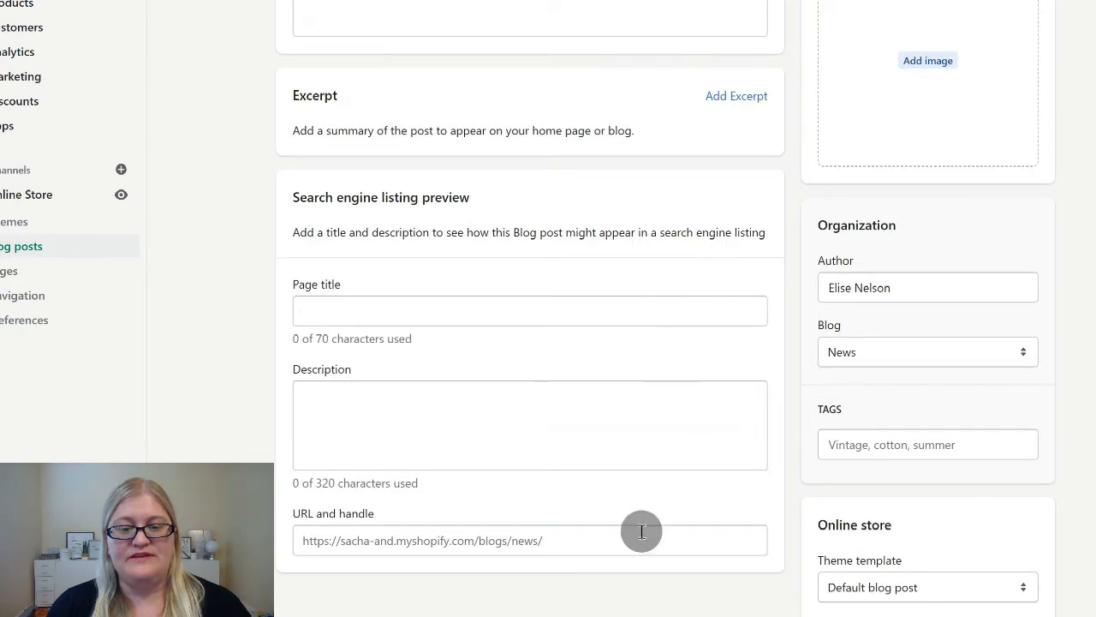
{"action": "scroll", "coordinate": [616, 522], "scroll_direction": "up", "scroll_amount": 3}
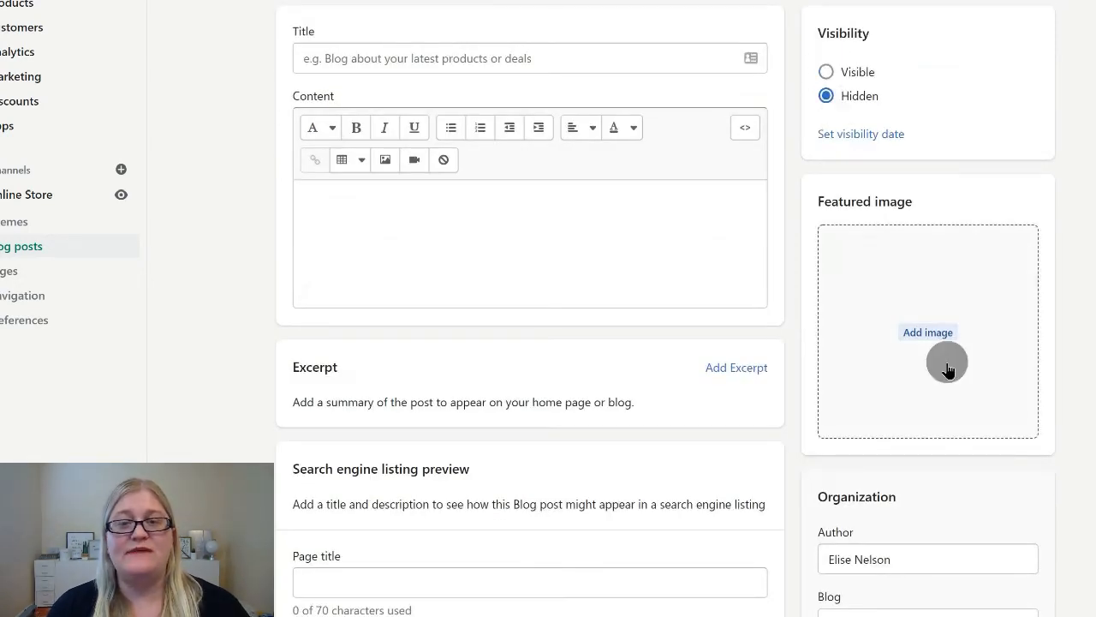
{"action": "scroll", "coordinate": [947, 368], "scroll_direction": "down", "scroll_amount": 4}
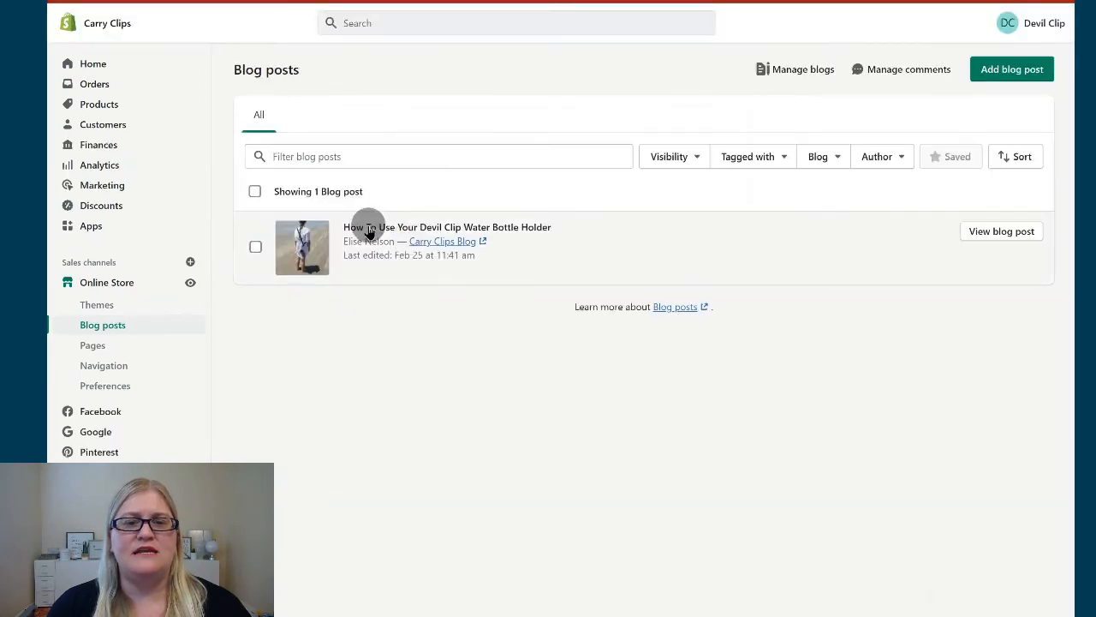
Step: Open the Carry Clips post "How To Use Your Devil Clip Water Bottle Holder" and review its content in the visual editor instead of HTML
{"action": "left_click", "coordinate": [367, 228]}
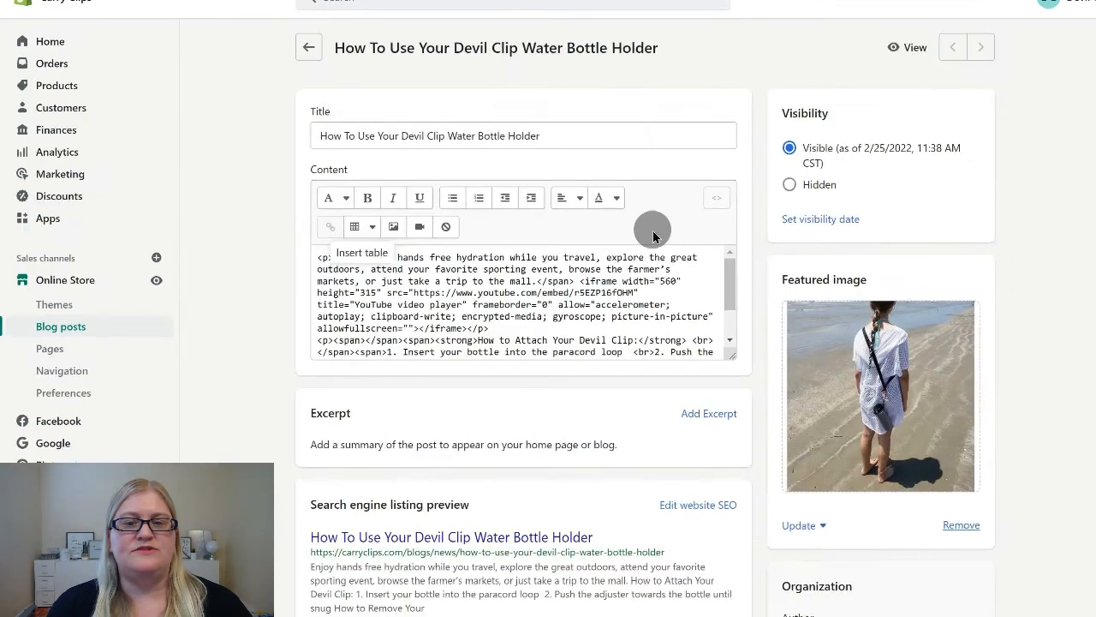
{"action": "left_click", "coordinate": [717, 197]}
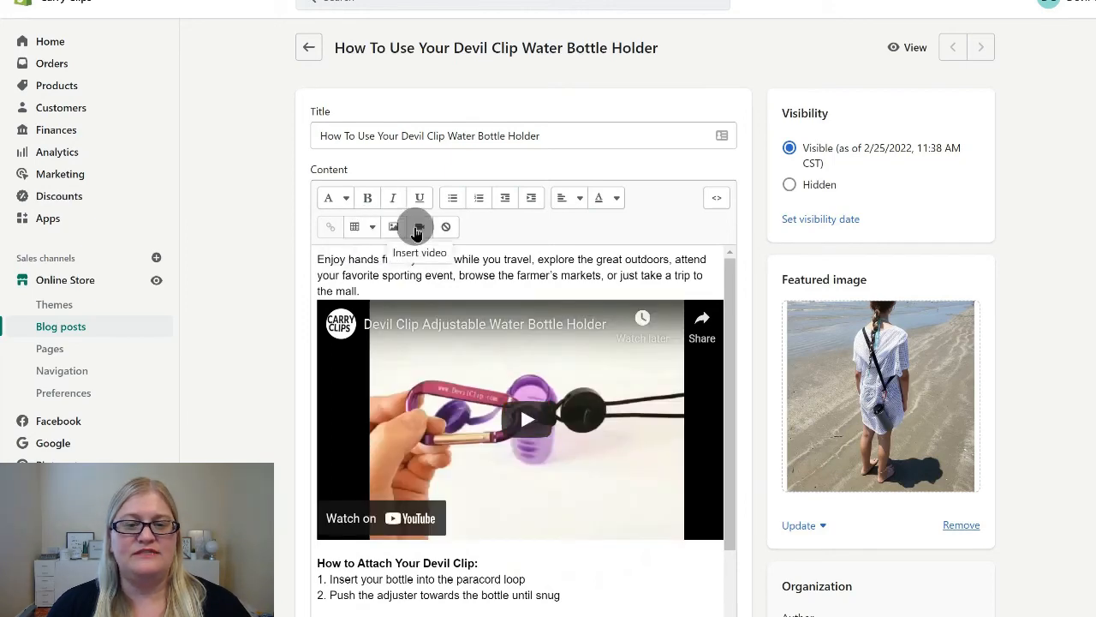
{"action": "scroll", "coordinate": [579, 443], "scroll_direction": "down", "scroll_amount": 3}
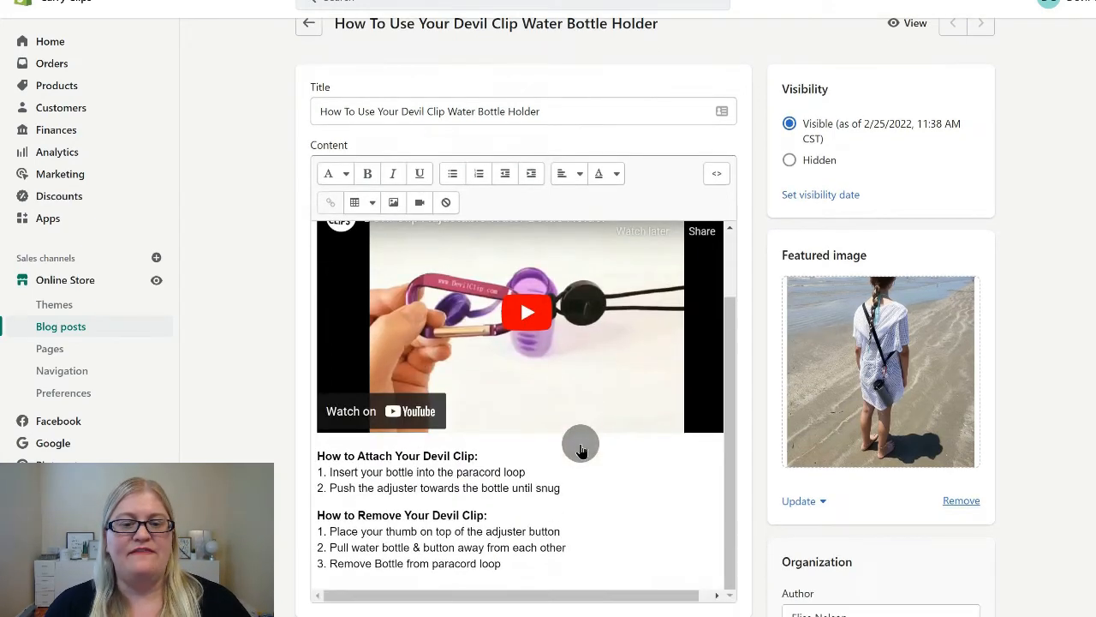
{"action": "scroll", "coordinate": [518, 343], "scroll_direction": "up", "scroll_amount": 2}
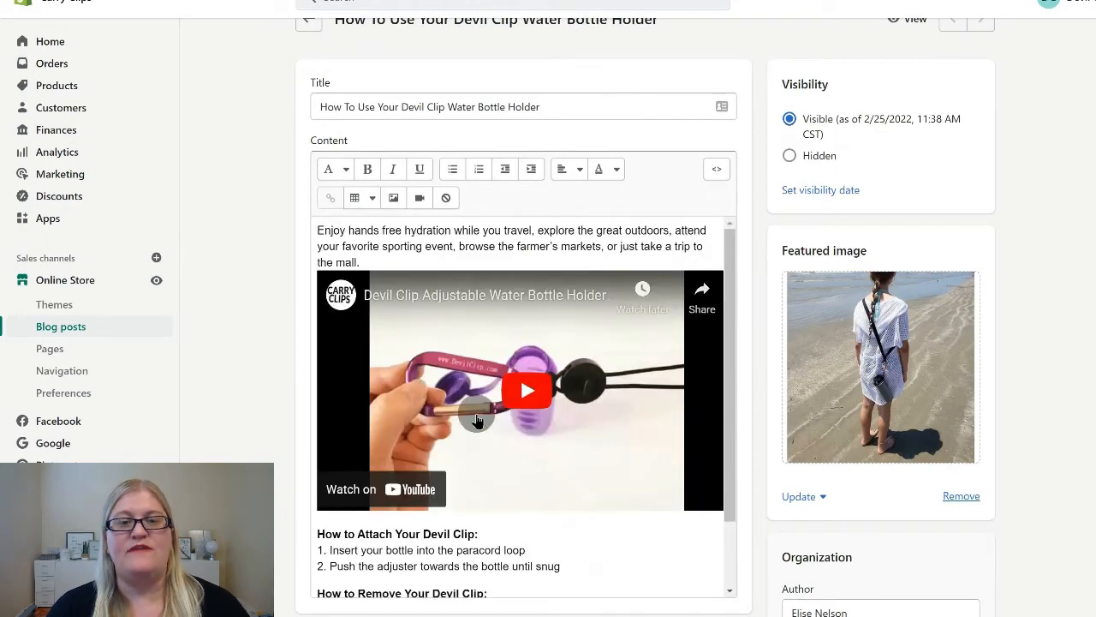
{"action": "scroll", "coordinate": [477, 420], "scroll_direction": "up", "scroll_amount": 1}
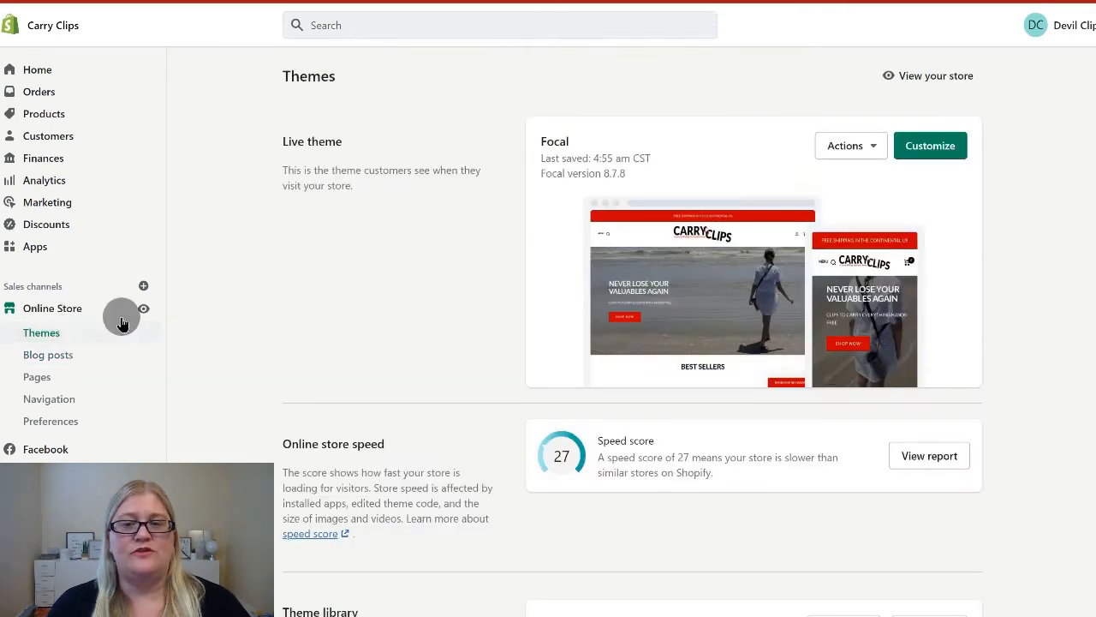
Step: Open the live Focal theme for customization with the Default blog post template loaded
{"action": "left_click", "coordinate": [930, 145]}
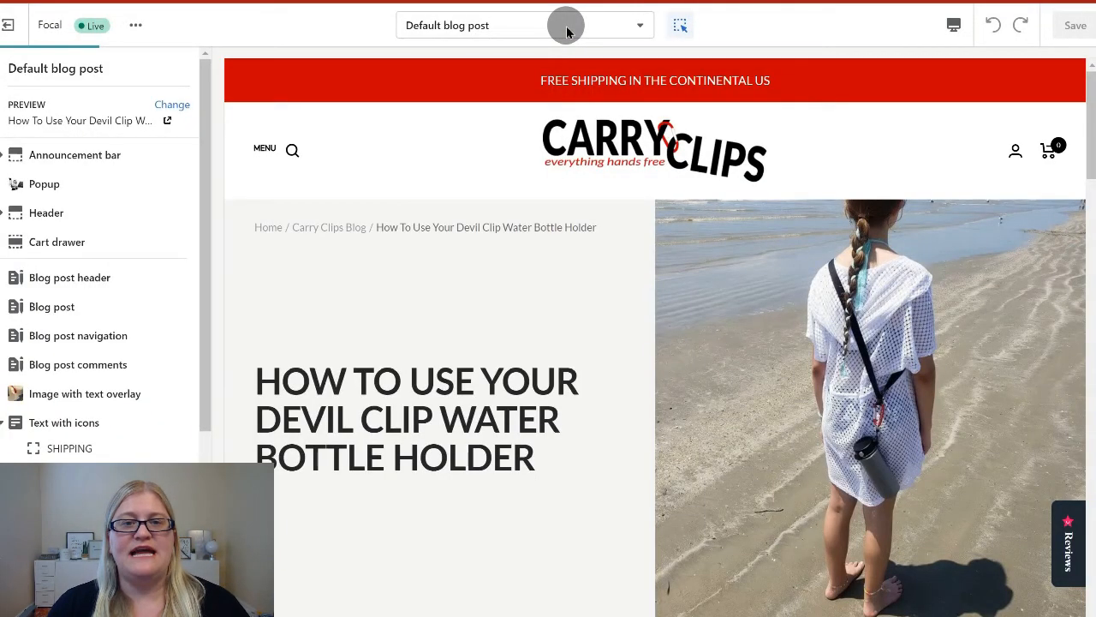
{"action": "left_click", "coordinate": [567, 32]}
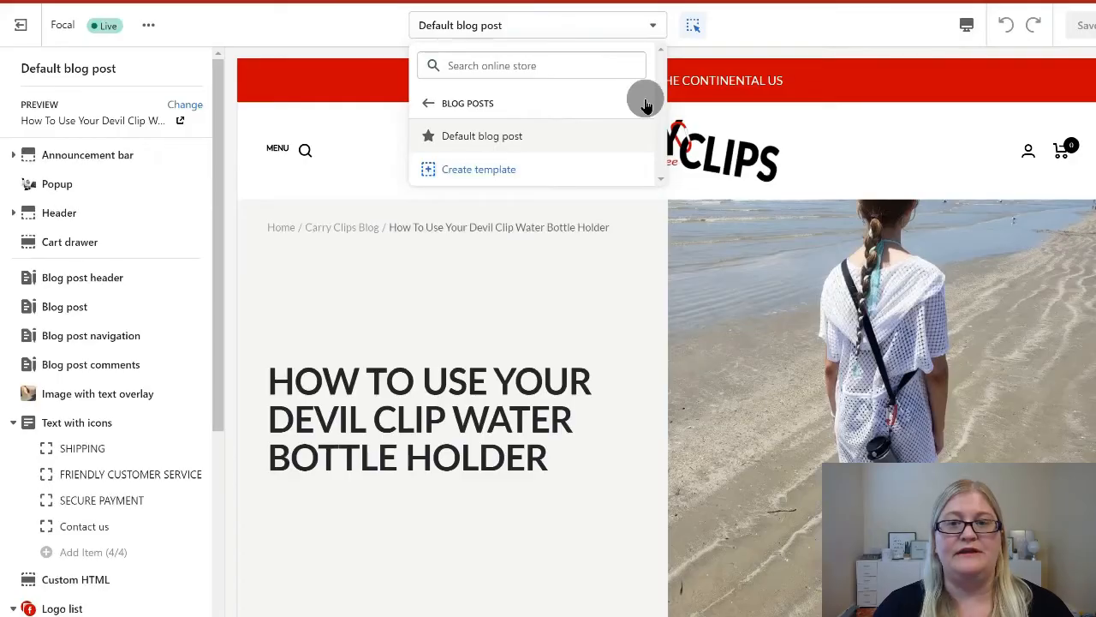
{"action": "left_click", "coordinate": [807, 25]}
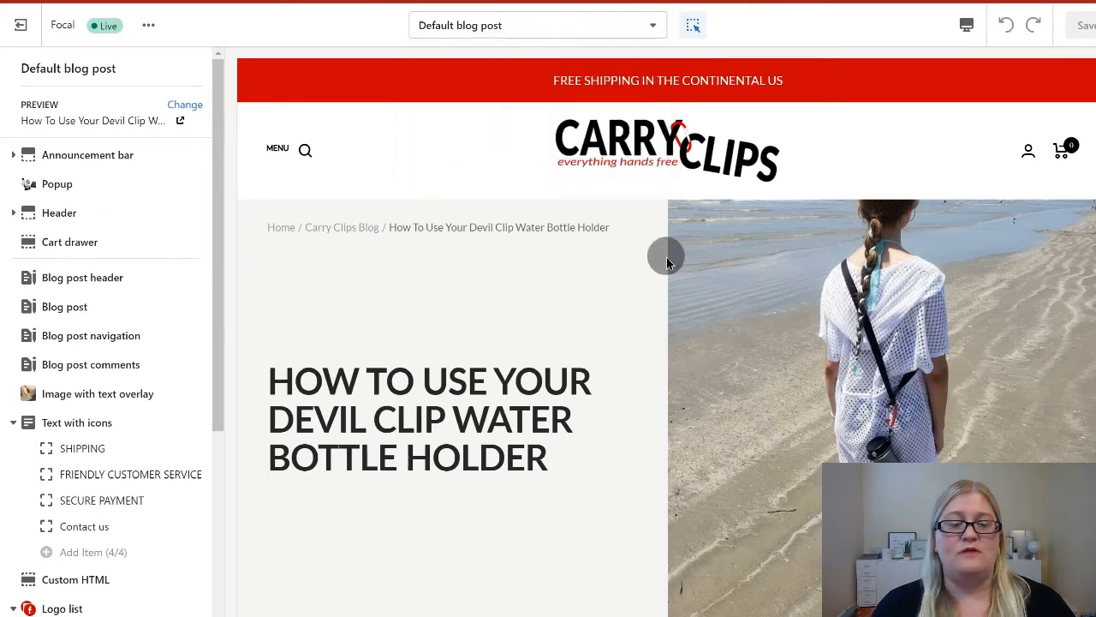
Step: Review the settings of the Blog post header section and the Blog post section
{"action": "left_click", "coordinate": [71, 282]}
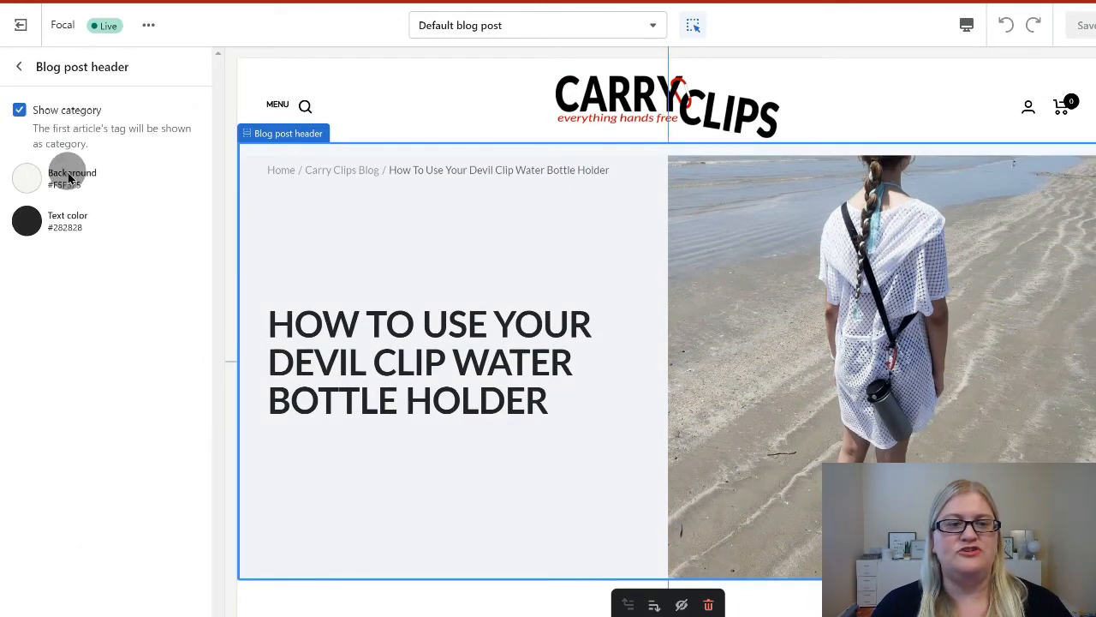
{"action": "left_click", "coordinate": [20, 69]}
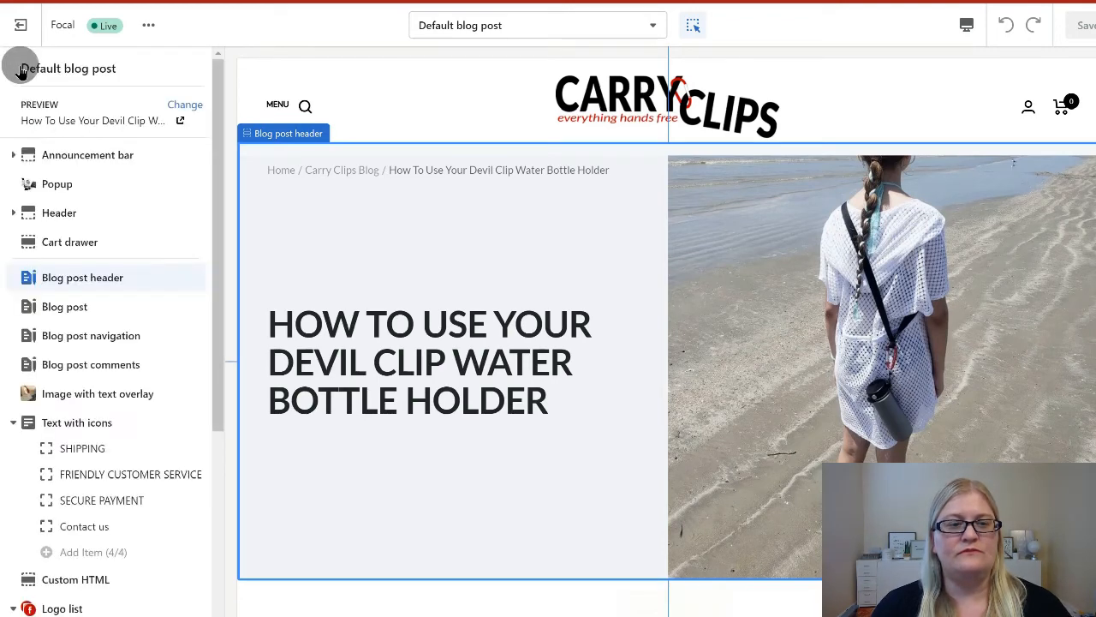
{"action": "left_click", "coordinate": [53, 310]}
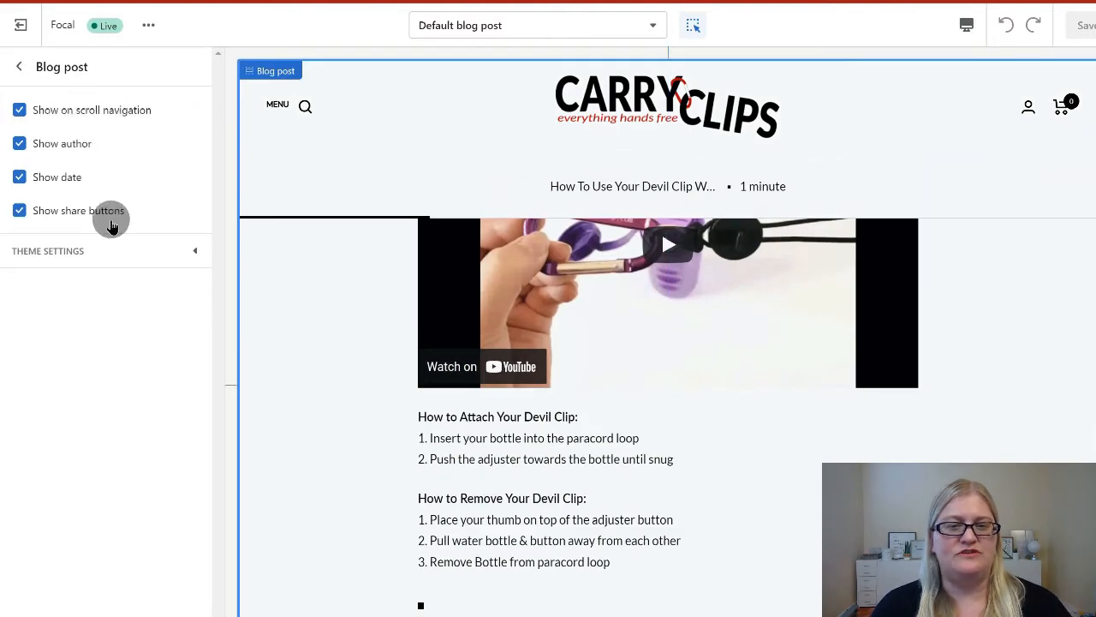
{"action": "left_click", "coordinate": [23, 69]}
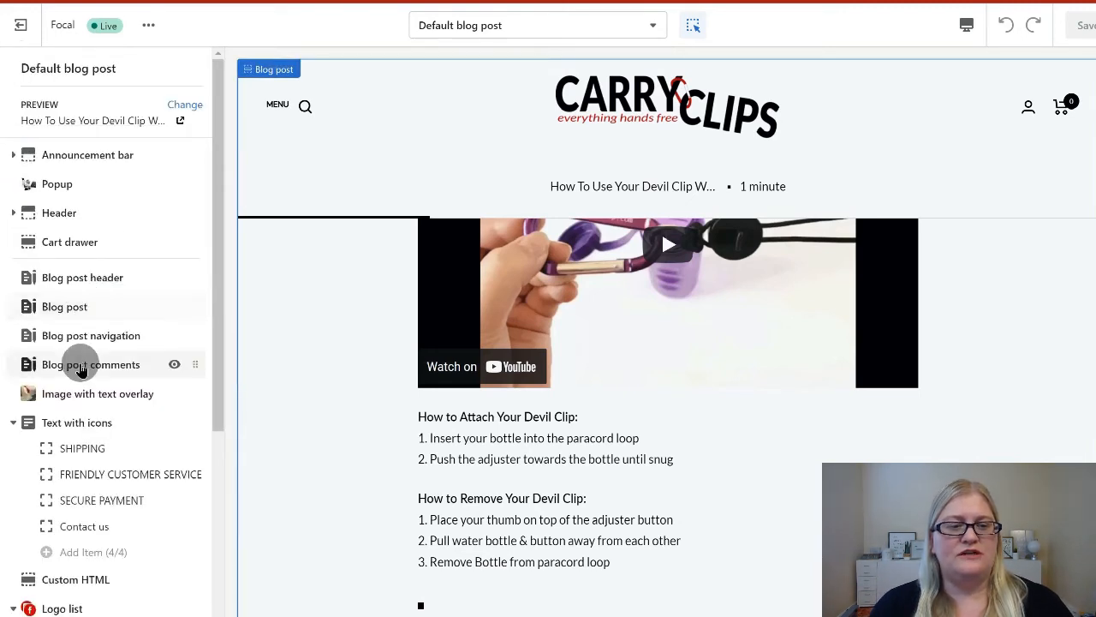
Step: Enable Show comment Gravatar in the Blog post comments section to preview its effect on the comment, and disable it again
{"action": "left_click", "coordinate": [82, 367]}
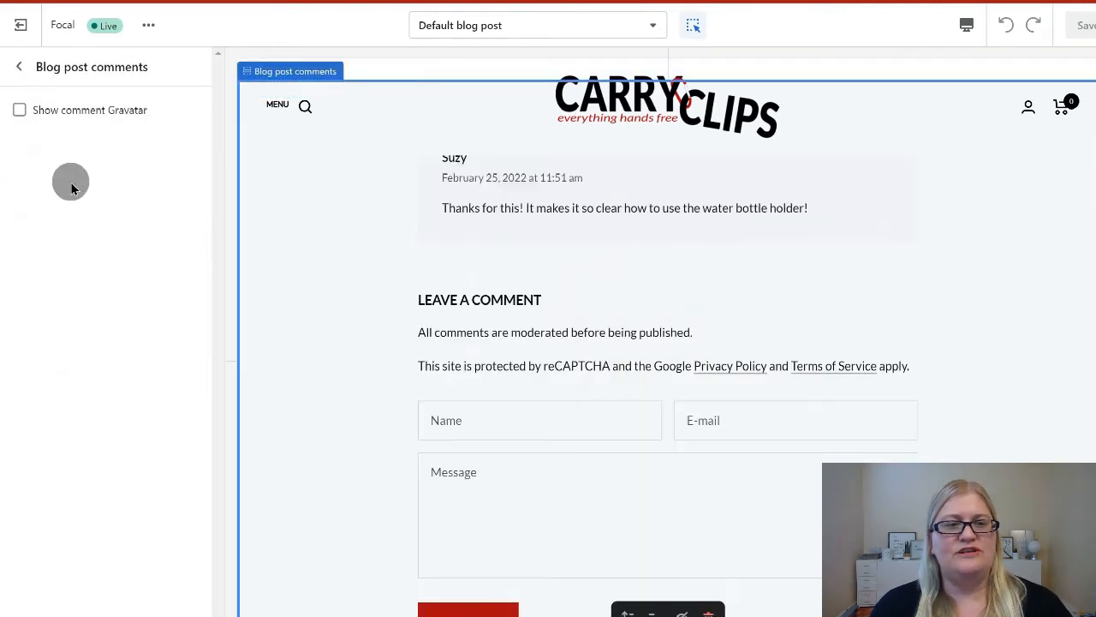
{"action": "scroll", "coordinate": [557, 246], "scroll_direction": "up", "scroll_amount": 2}
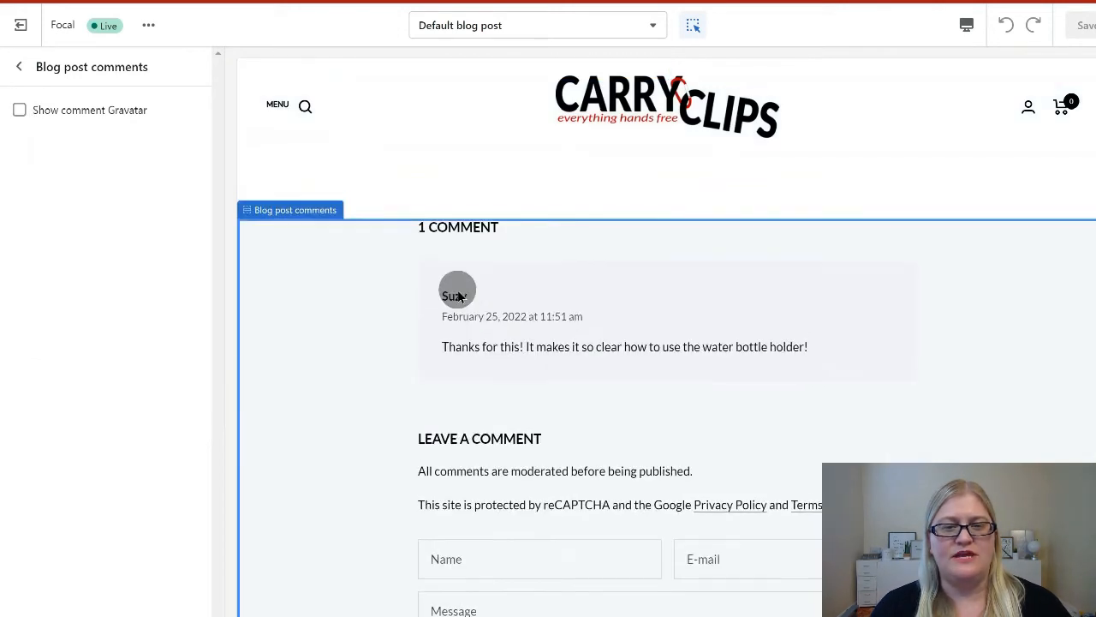
{"action": "left_click", "coordinate": [18, 111]}
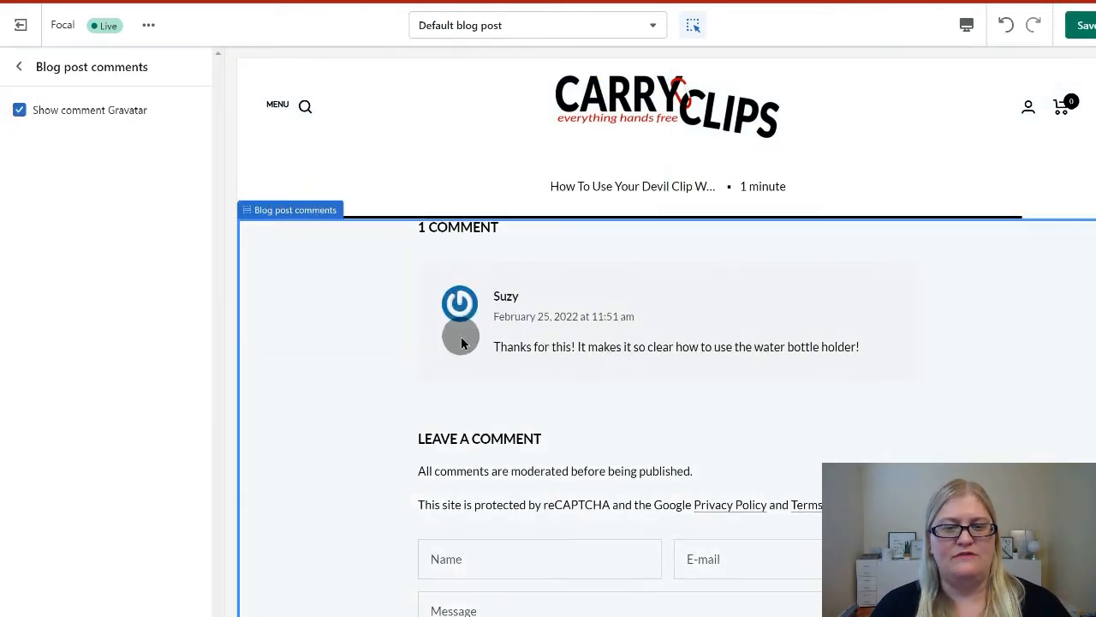
{"action": "left_click", "coordinate": [20, 111]}
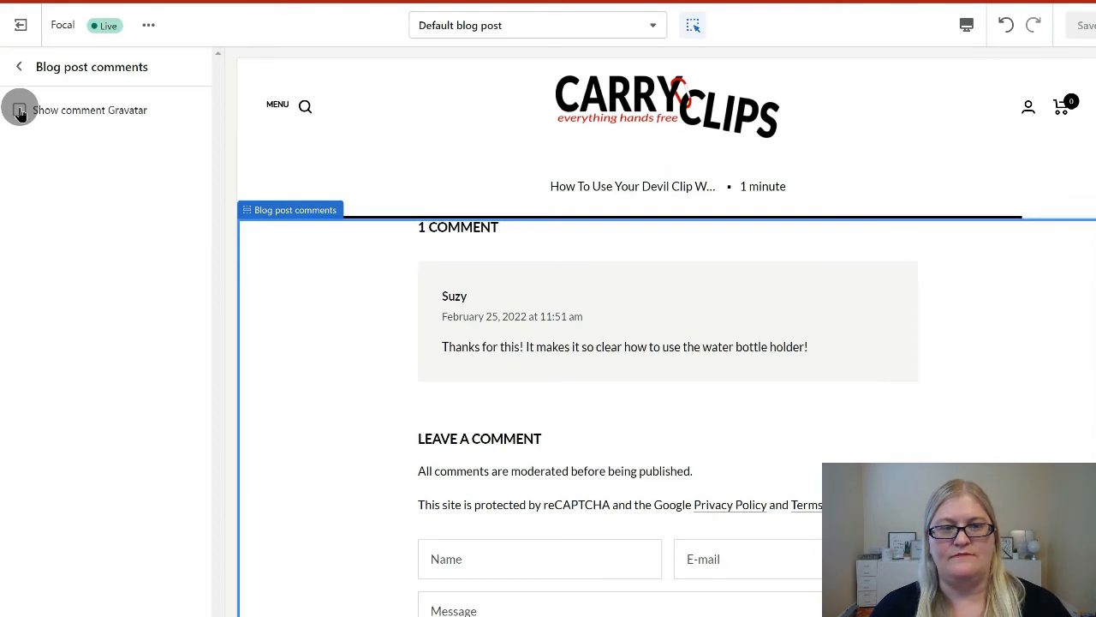
{"action": "left_click", "coordinate": [24, 67]}
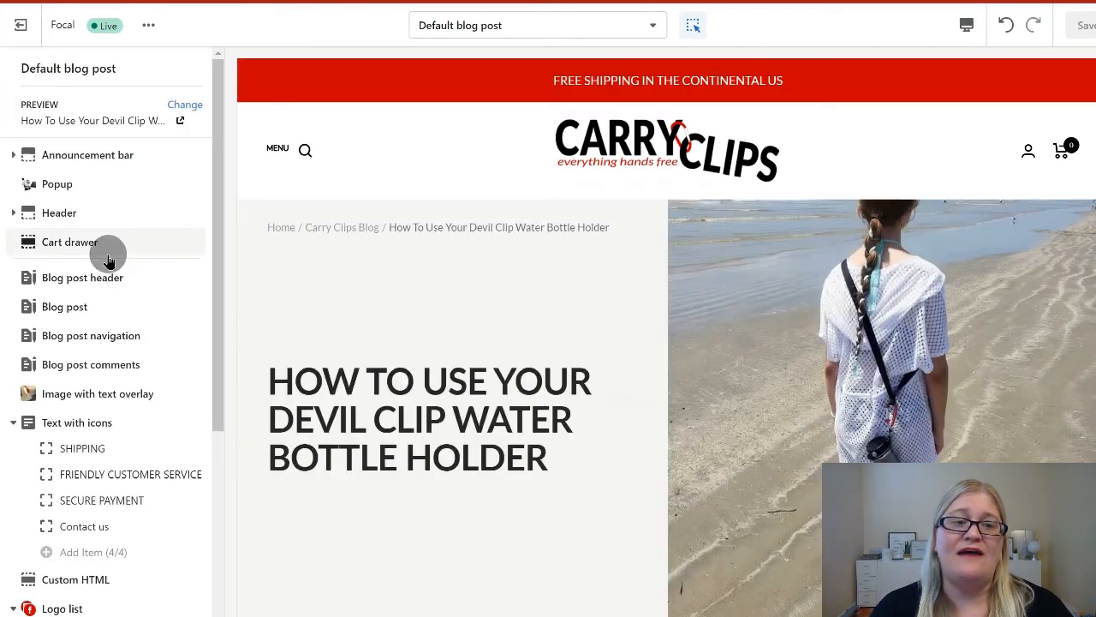
Step: Review the Default blog post template's section list down to the Logo list and return to the start of the post preview
{"action": "mouse_move", "coordinate": [94, 396]}
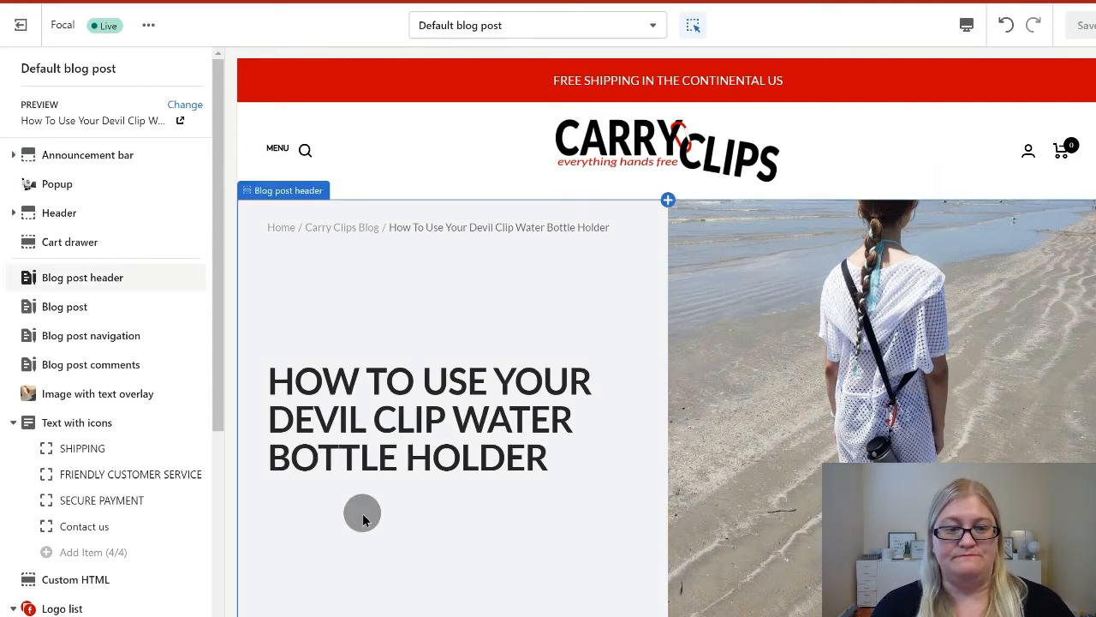
{"action": "scroll", "coordinate": [75, 501], "scroll_direction": "down", "scroll_amount": 2}
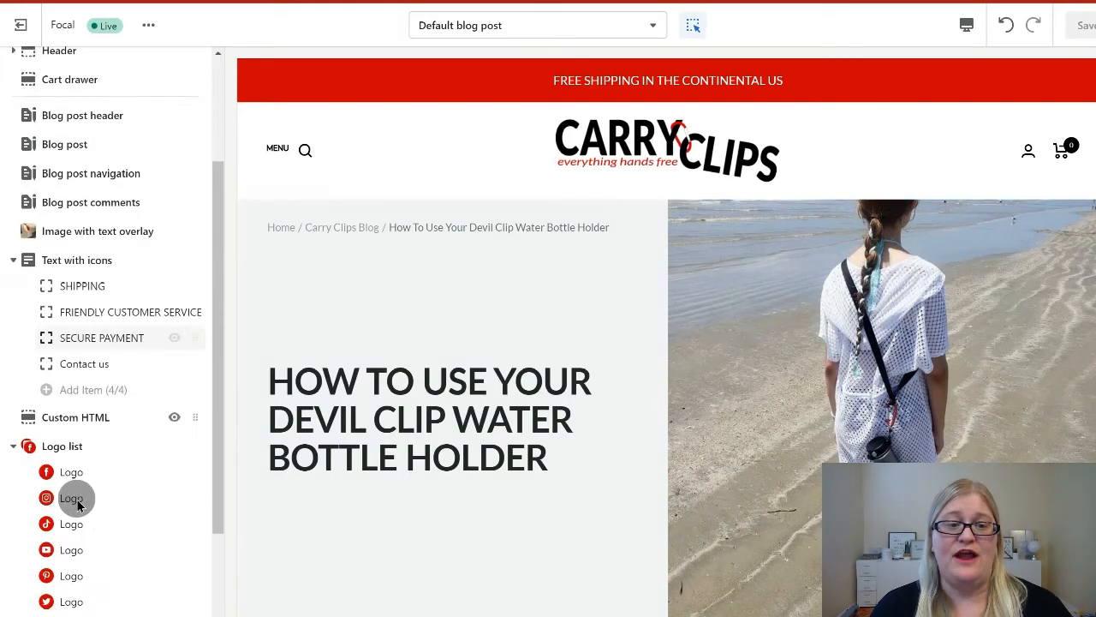
{"action": "scroll", "coordinate": [78, 505], "scroll_direction": "down", "scroll_amount": 2}
{"action": "scroll", "coordinate": [78, 504], "scroll_direction": "up", "scroll_amount": 1}
{"action": "scroll", "coordinate": [600, 261], "scroll_direction": "up", "scroll_amount": 7}
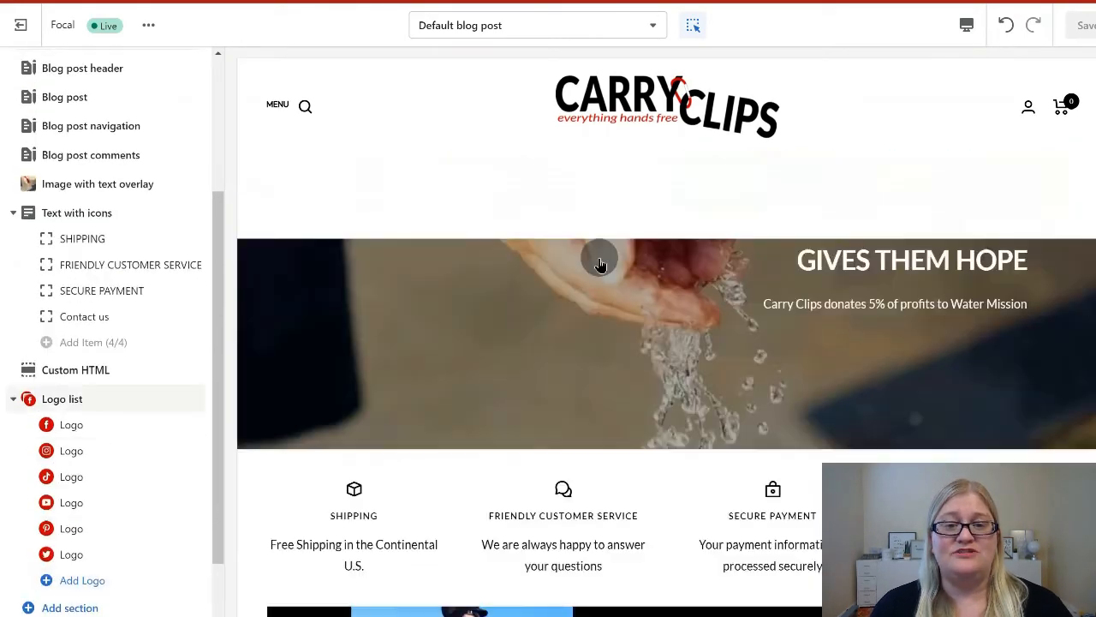
{"action": "scroll", "coordinate": [599, 261], "scroll_direction": "up", "scroll_amount": 10}
{"action": "scroll", "coordinate": [599, 258], "scroll_direction": "down", "scroll_amount": 1}
{"action": "scroll", "coordinate": [485, 300], "scroll_direction": "up", "scroll_amount": 1}
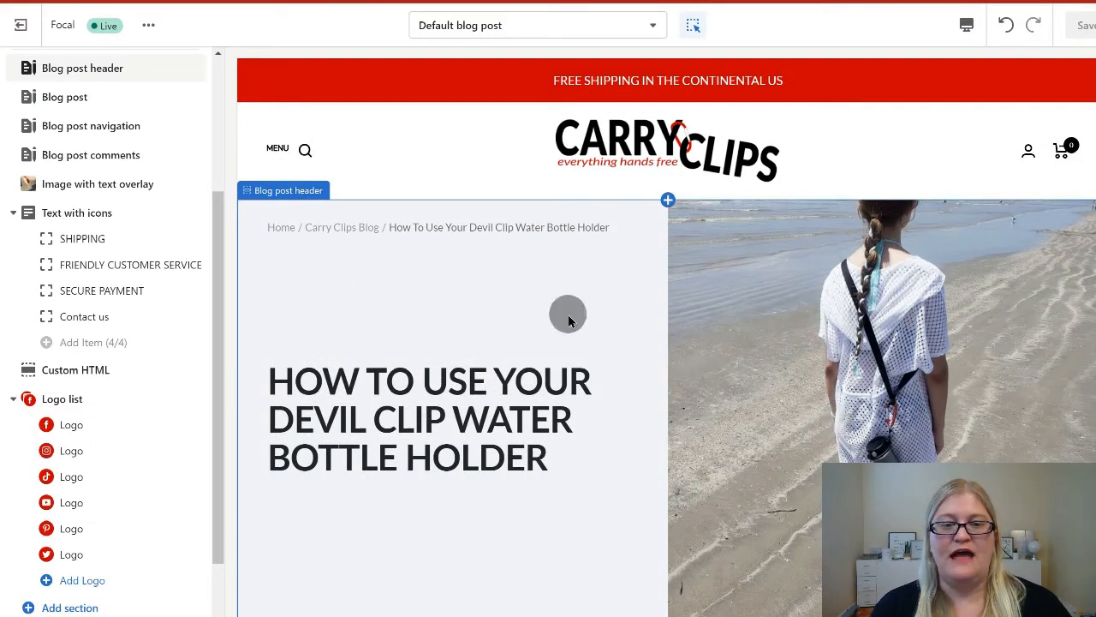
Step: Examine the blog post preview from the post header through the video, author details and comment form
{"action": "scroll", "coordinate": [387, 437], "scroll_direction": "down", "scroll_amount": 8}
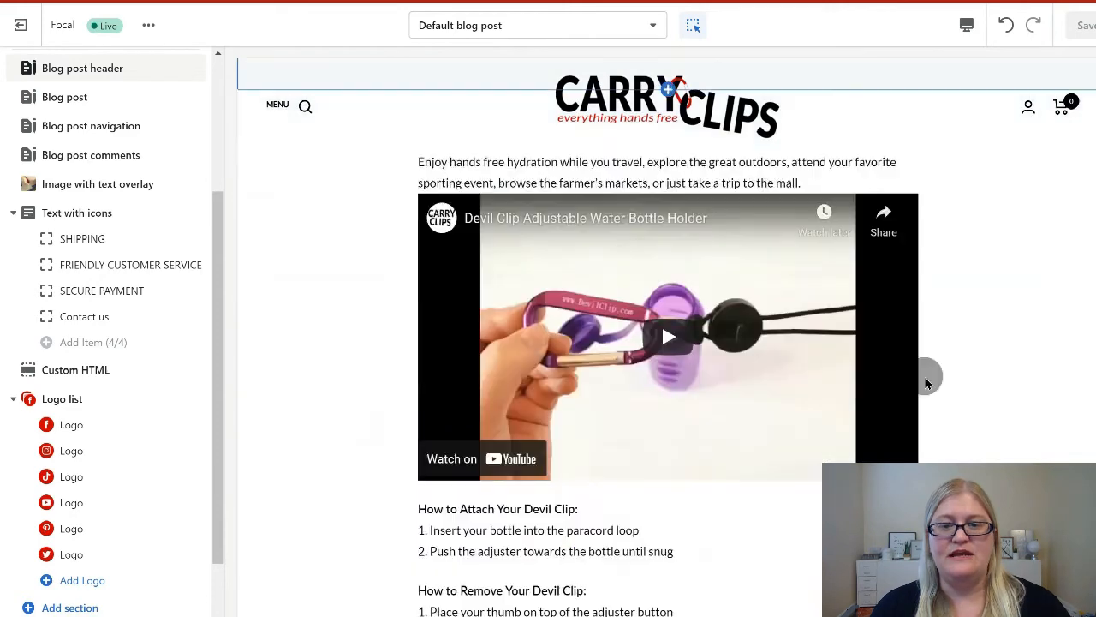
{"action": "scroll", "coordinate": [608, 511], "scroll_direction": "up", "scroll_amount": 1}
{"action": "scroll", "coordinate": [521, 376], "scroll_direction": "up", "scroll_amount": 2}
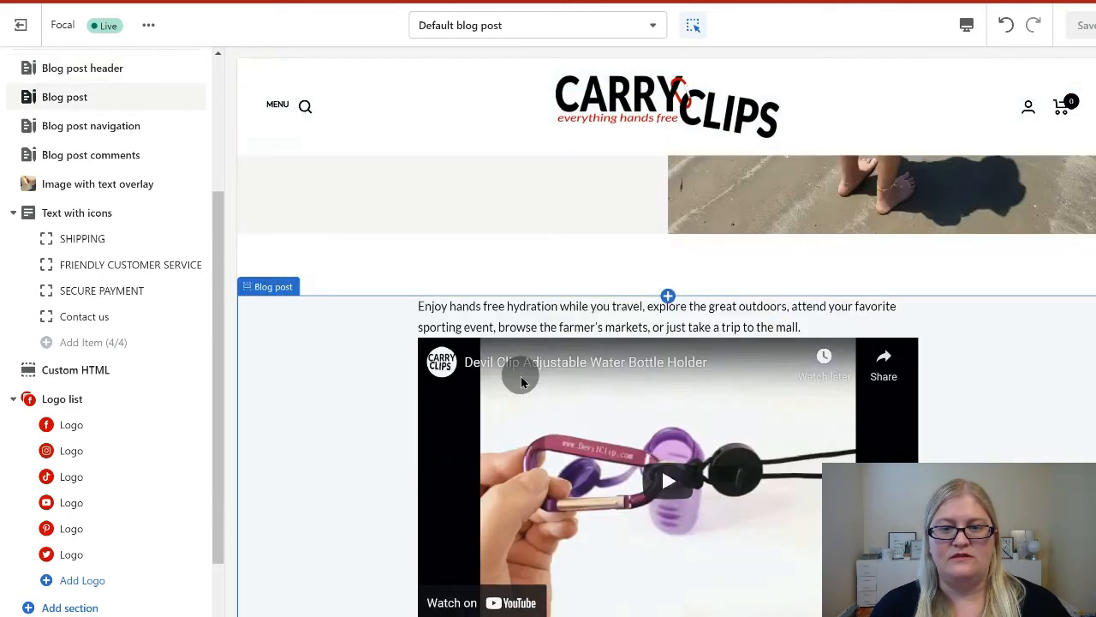
{"action": "scroll", "coordinate": [522, 479], "scroll_direction": "down", "scroll_amount": 6}
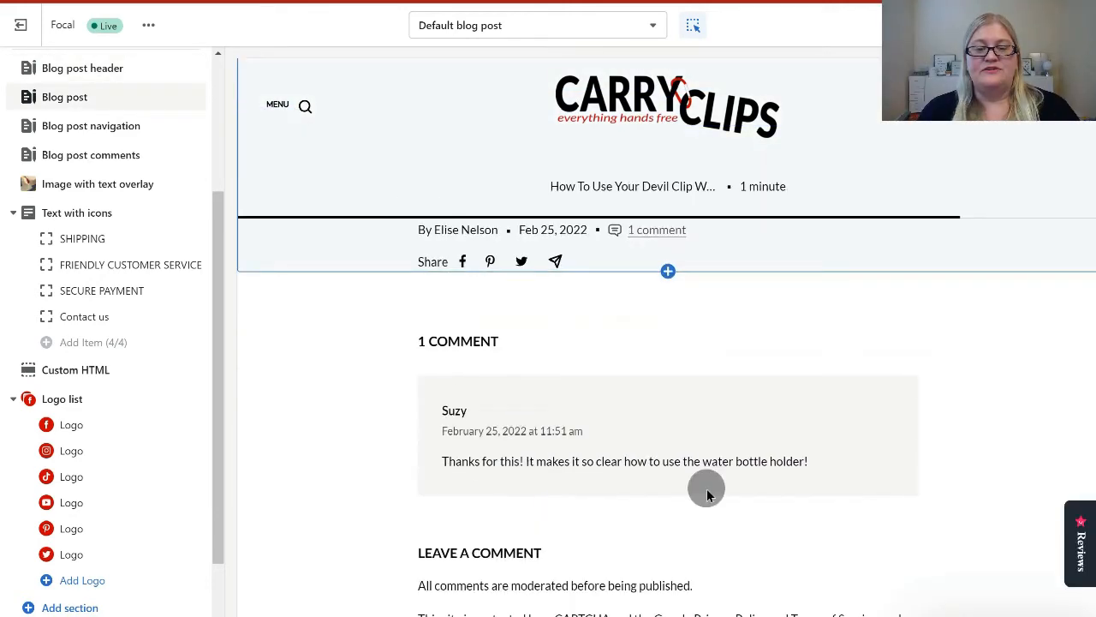
{"action": "scroll", "coordinate": [707, 494], "scroll_direction": "down", "scroll_amount": 2}
{"action": "scroll", "coordinate": [676, 343], "scroll_direction": "down", "scroll_amount": 2}
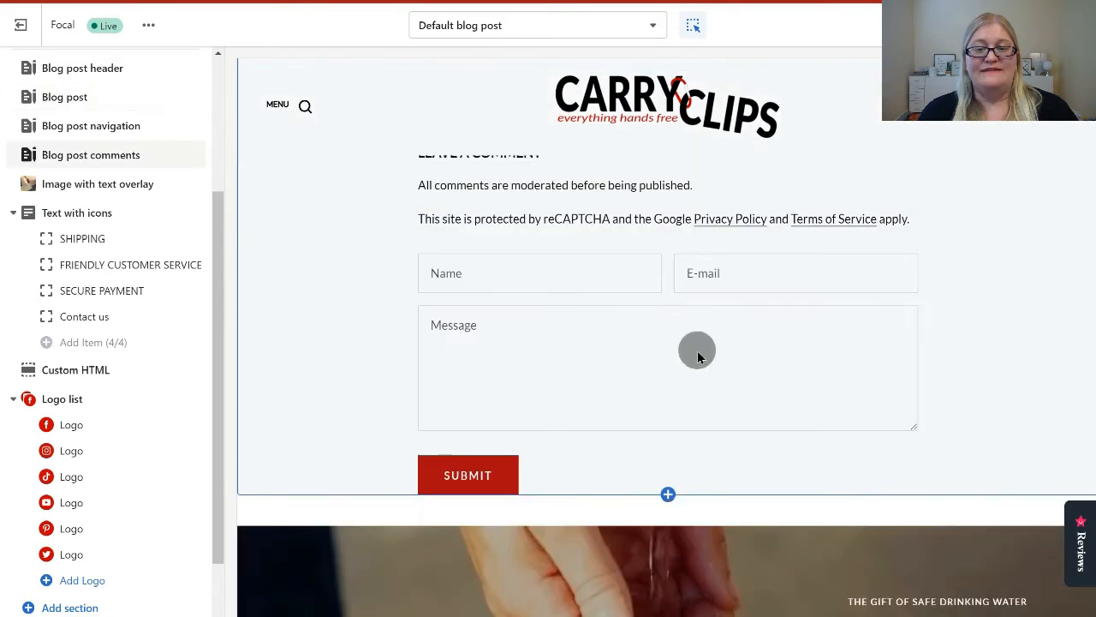
{"action": "scroll", "coordinate": [698, 355], "scroll_direction": "down", "scroll_amount": 3}
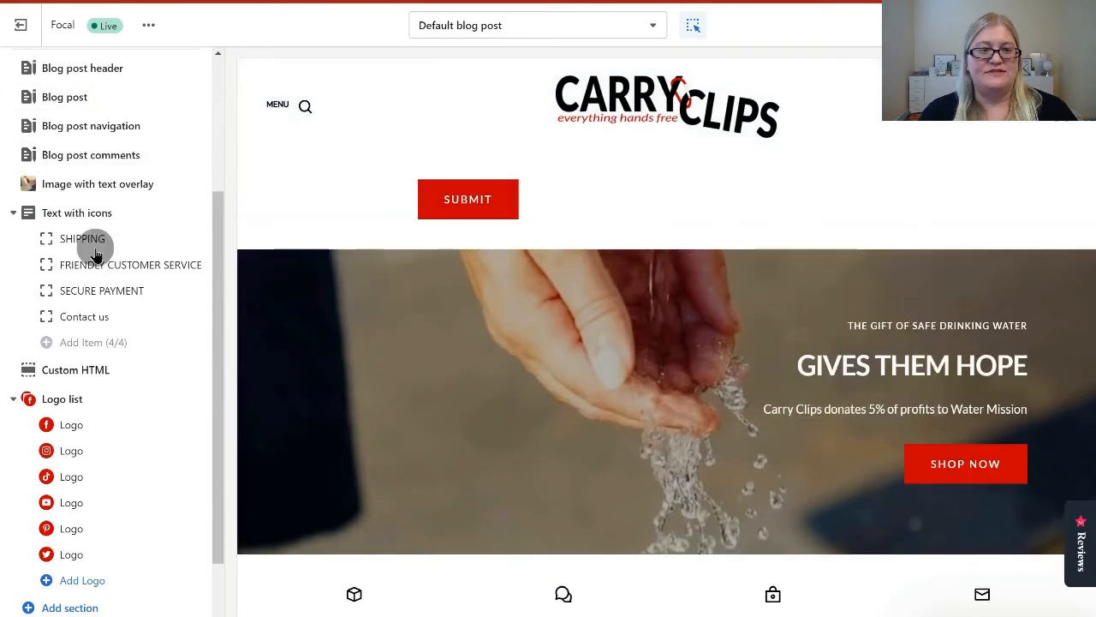
Step: Examine the image overlay, text with icons, giveaway signup and social logo sections in the preview, and return to the post header
{"action": "scroll", "coordinate": [96, 255], "scroll_direction": "up", "scroll_amount": 3}
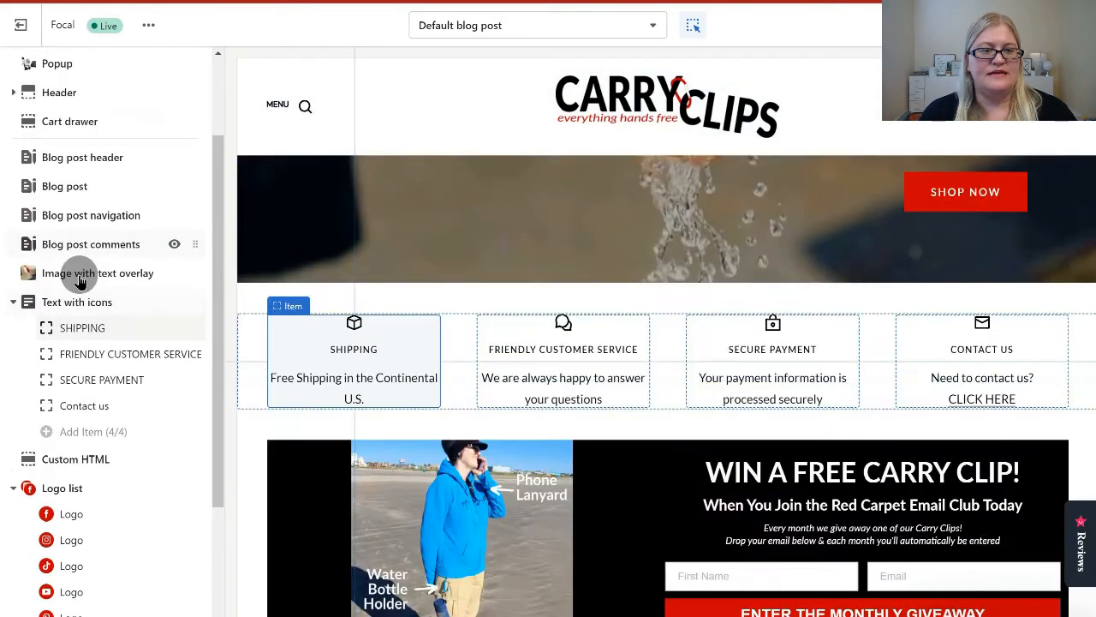
{"action": "mouse_move", "coordinate": [80, 281]}
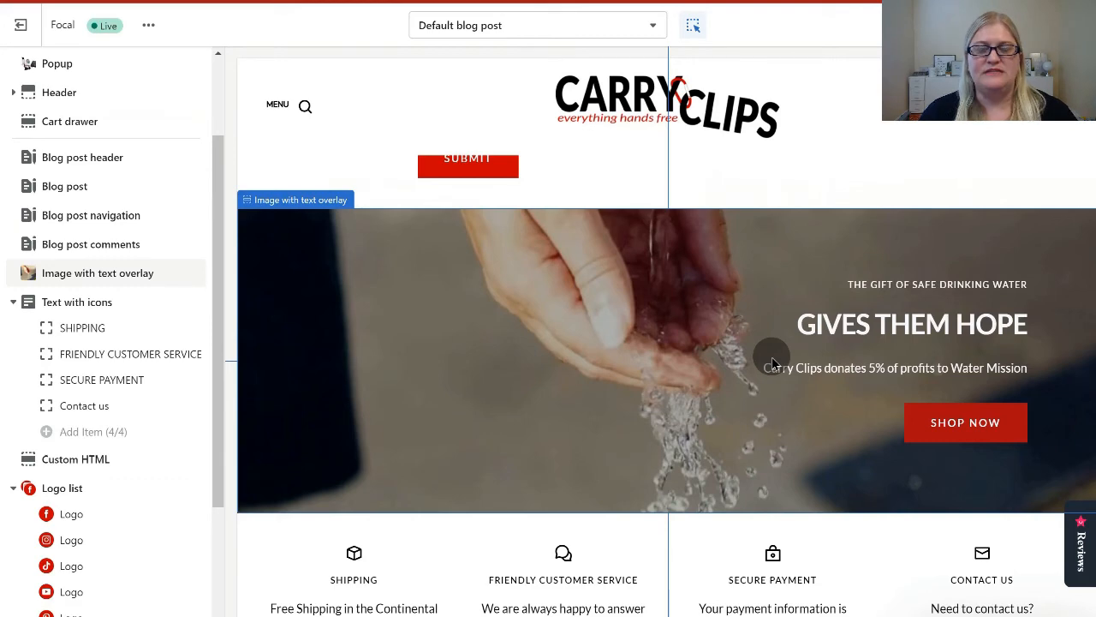
{"action": "scroll", "coordinate": [770, 354], "scroll_direction": "down", "scroll_amount": 1}
{"action": "scroll", "coordinate": [769, 444], "scroll_direction": "up", "scroll_amount": 2}
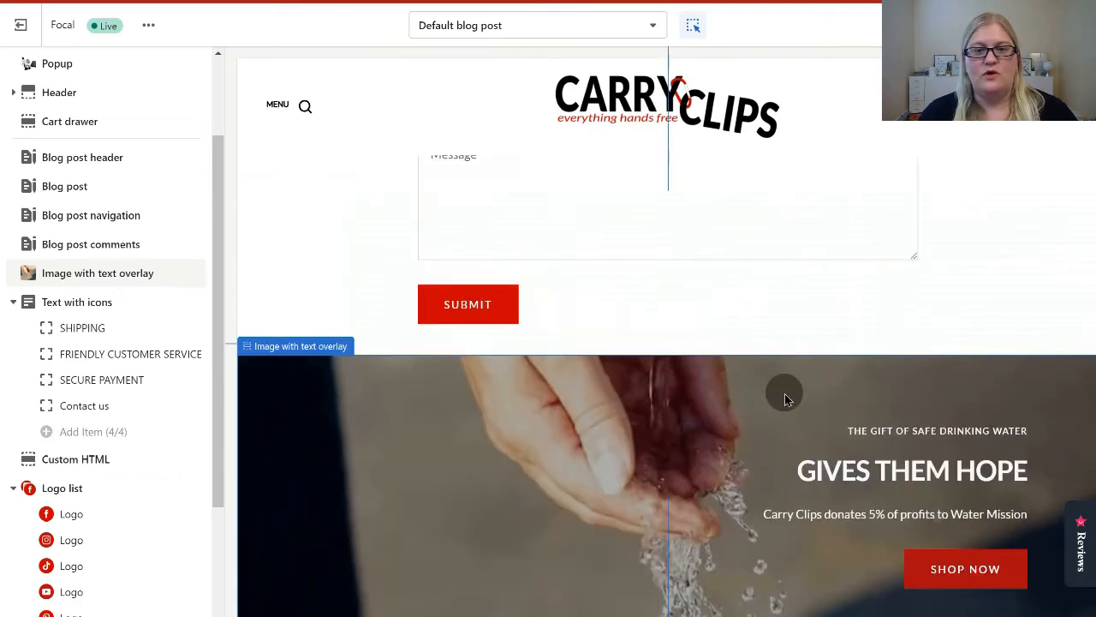
{"action": "scroll", "coordinate": [754, 396], "scroll_direction": "down", "scroll_amount": 5}
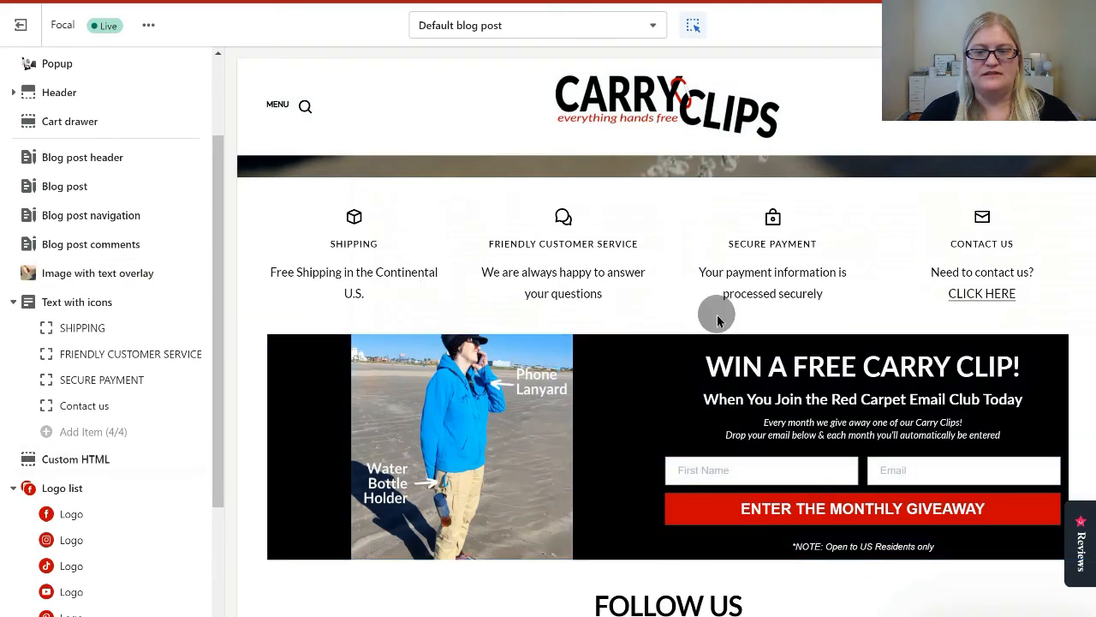
{"action": "scroll", "coordinate": [716, 478], "scroll_direction": "down", "scroll_amount": 2}
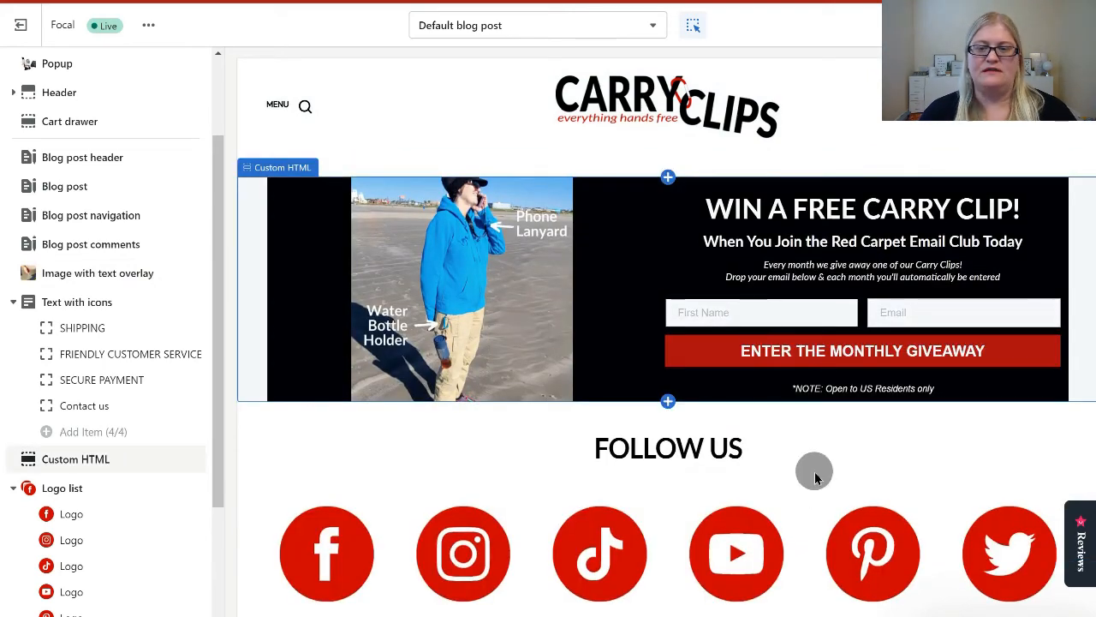
{"action": "scroll", "coordinate": [815, 471], "scroll_direction": "down", "scroll_amount": 2}
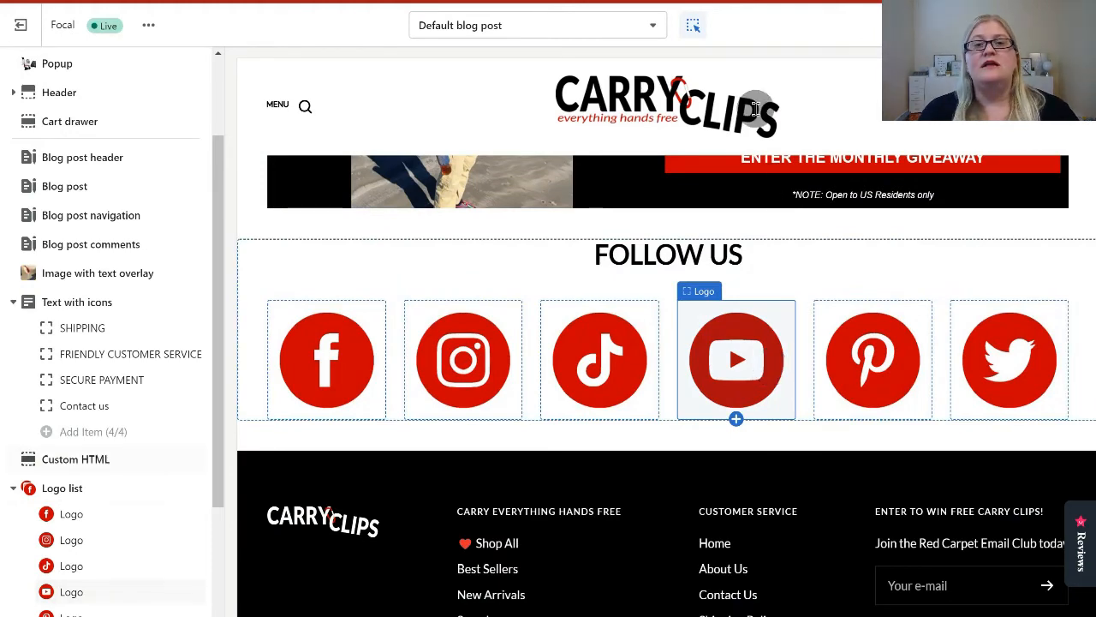
{"action": "scroll", "coordinate": [753, 107], "scroll_direction": "up", "scroll_amount": 15}
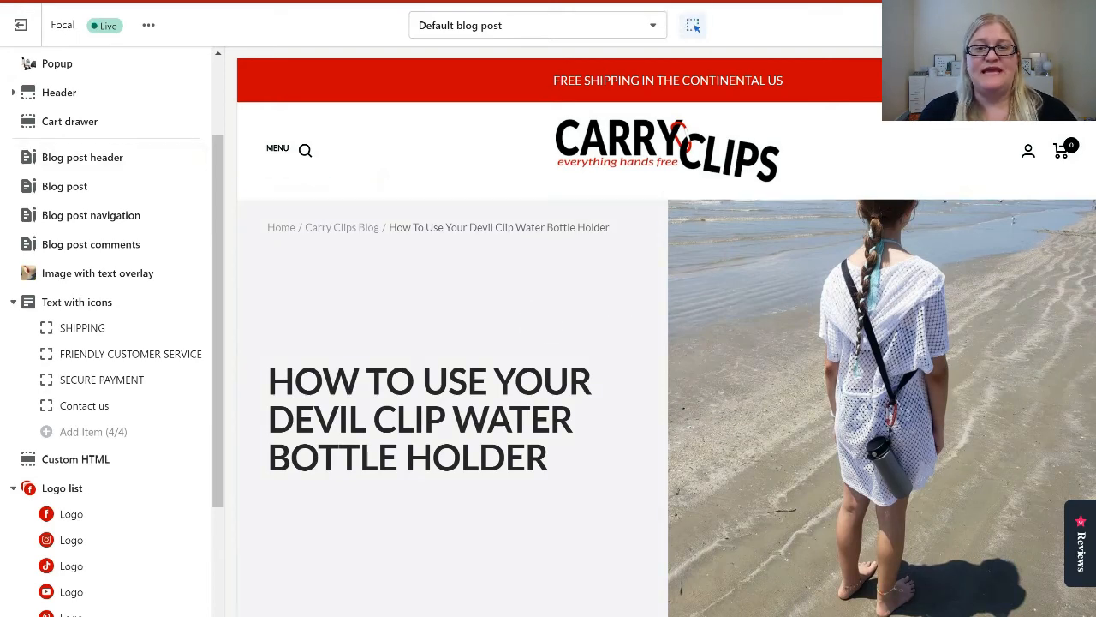
Step: Create a blog post template named "Phone Lanyard Demo" based on Default blog post
{"action": "left_click", "coordinate": [637, 30]}
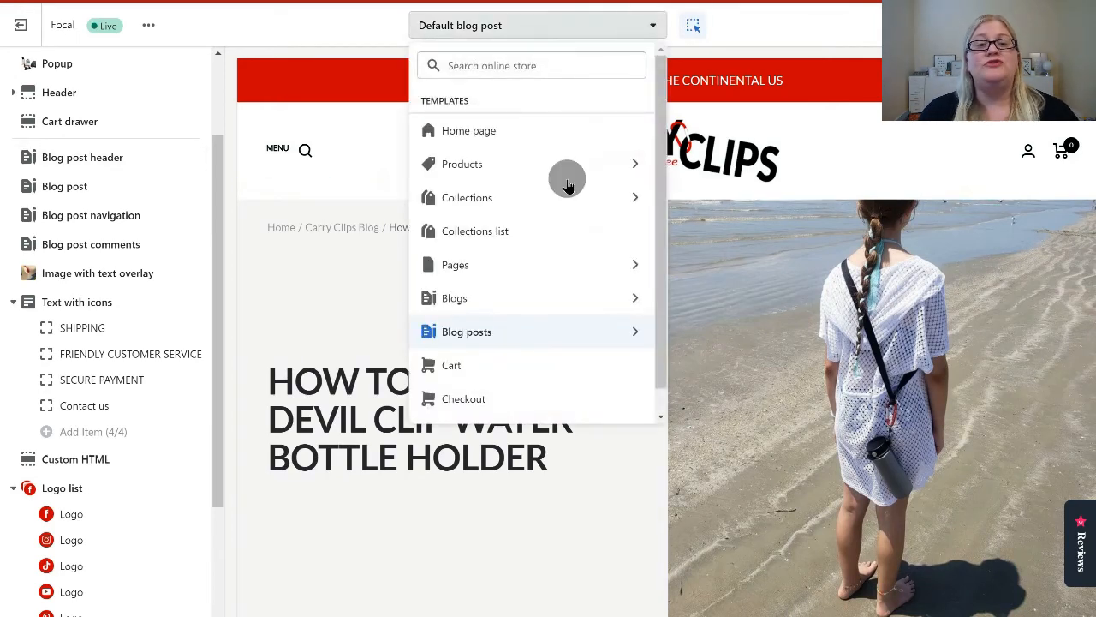
{"action": "left_click", "coordinate": [519, 329]}
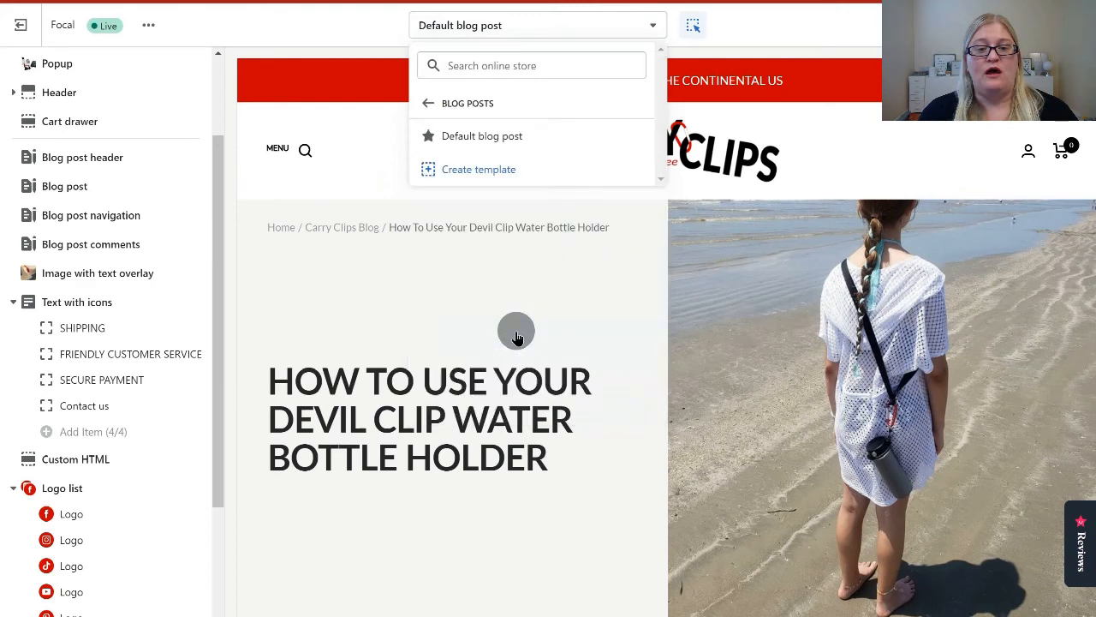
{"action": "left_click", "coordinate": [482, 171]}
{"action": "left_click", "coordinate": [426, 336]}
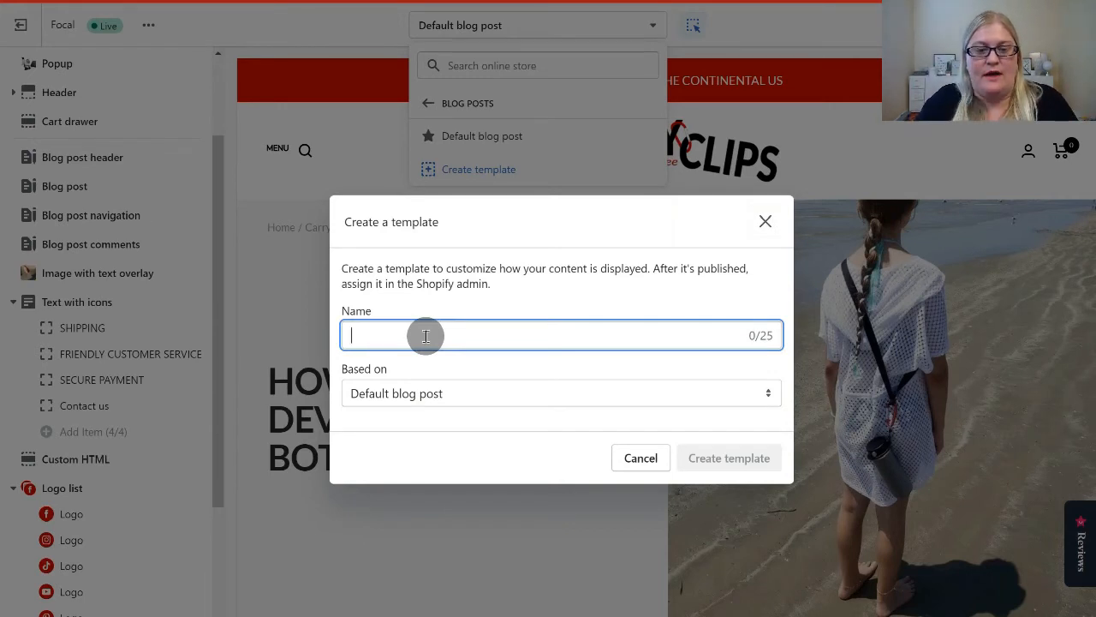
{"action": "type", "text": "Phone Lanyard Demo"}
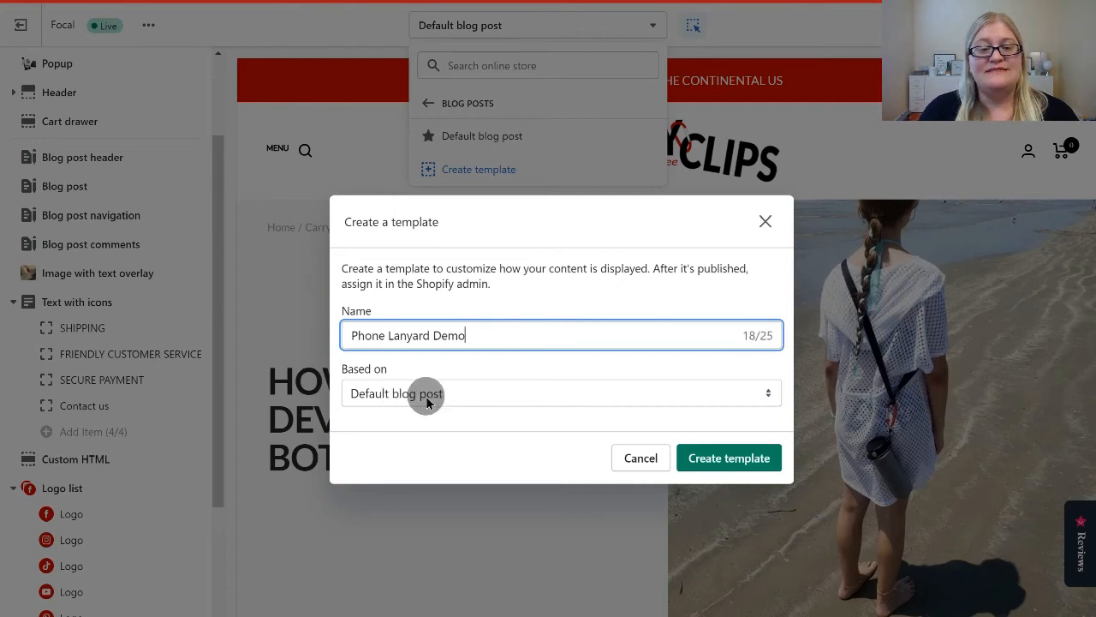
{"action": "left_click", "coordinate": [730, 459]}
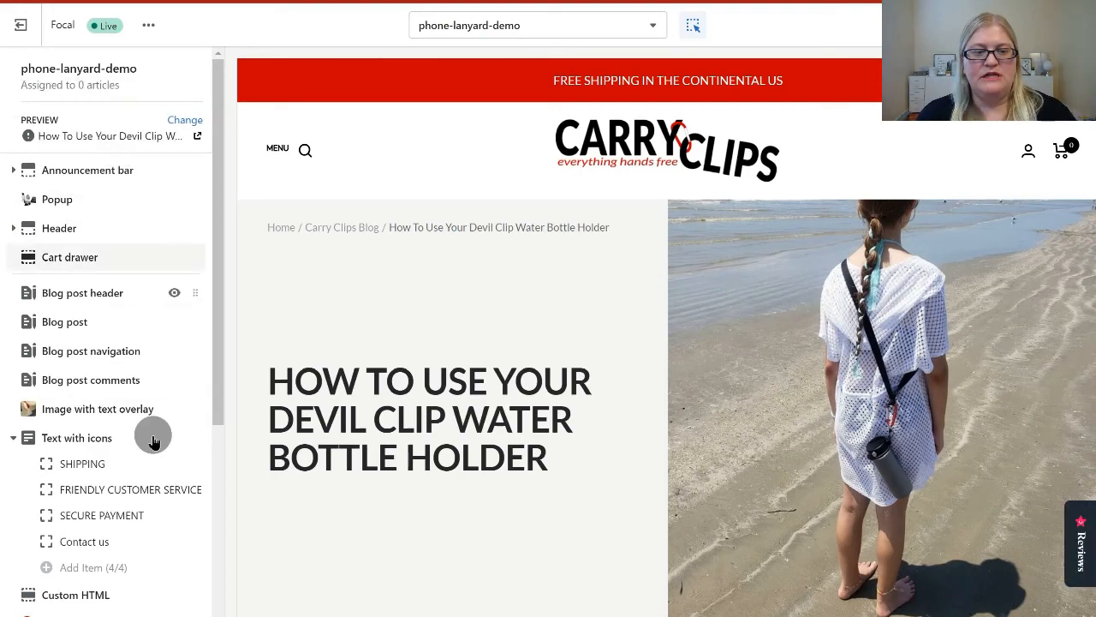
Step: Review the post header and body in the phone-lanyard-demo template's preview
{"action": "scroll", "coordinate": [679, 418], "scroll_direction": "down", "scroll_amount": 10}
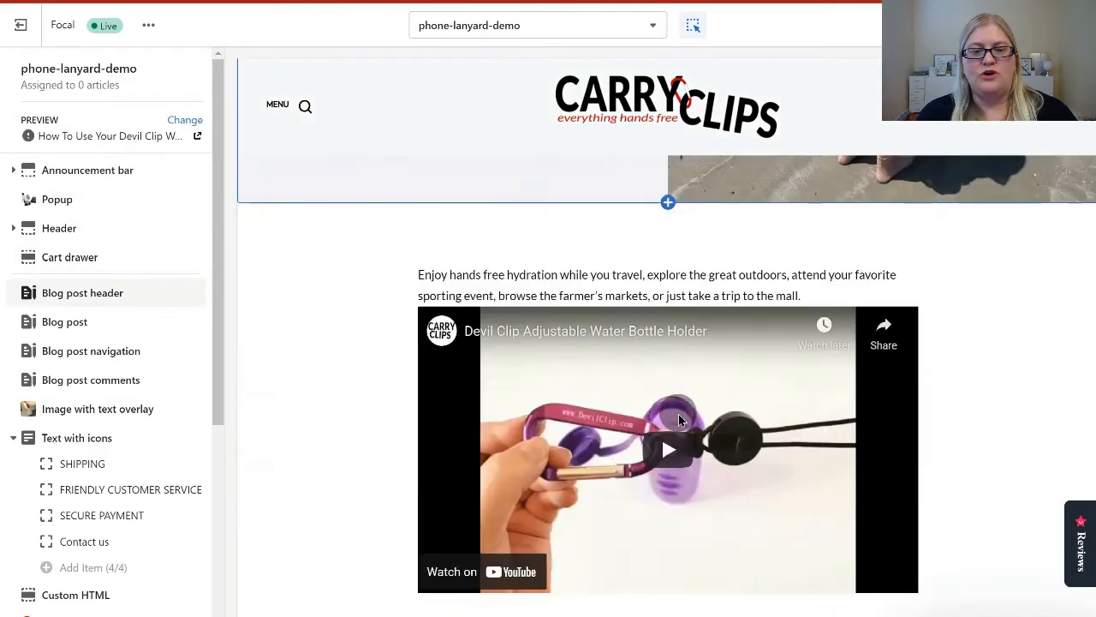
{"action": "scroll", "coordinate": [677, 413], "scroll_direction": "down", "scroll_amount": 3}
{"action": "scroll", "coordinate": [676, 413], "scroll_direction": "up", "scroll_amount": 6}
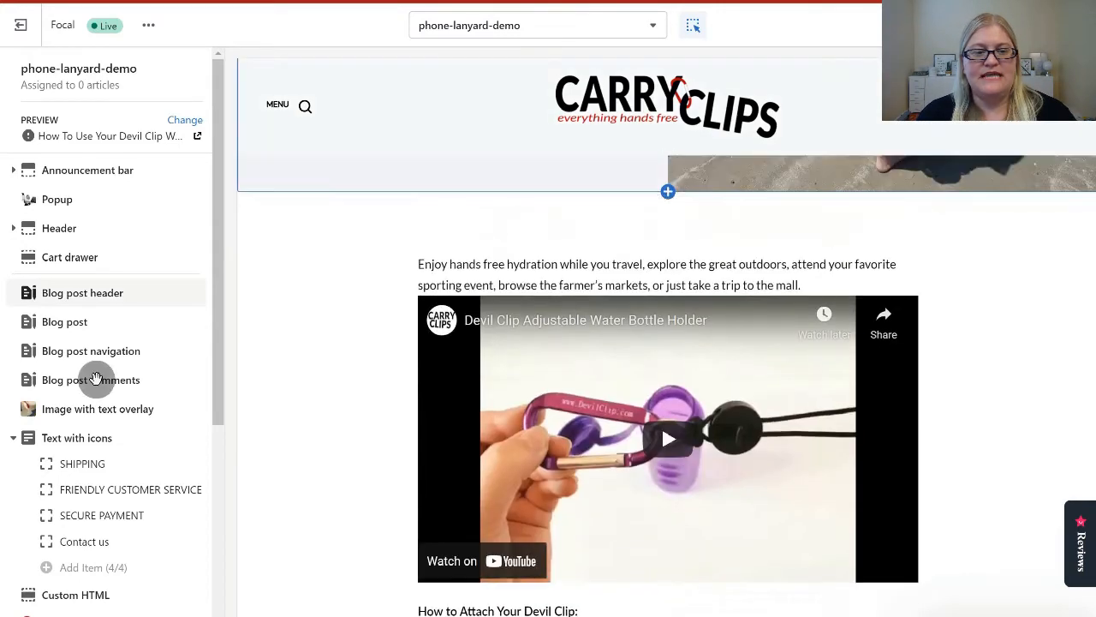
Step: Examine the blog post comments, blog post navigation and blog post sections in the template's preview
{"action": "left_click", "coordinate": [86, 380]}
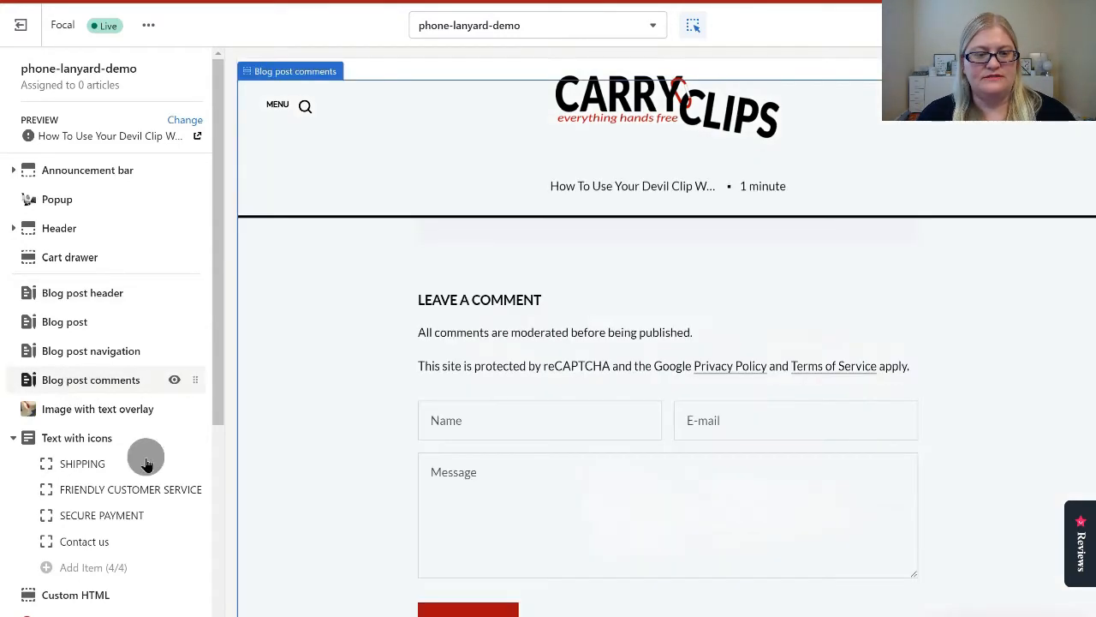
{"action": "scroll", "coordinate": [147, 459], "scroll_direction": "down", "scroll_amount": 2}
{"action": "scroll", "coordinate": [146, 459], "scroll_direction": "up", "scroll_amount": 2}
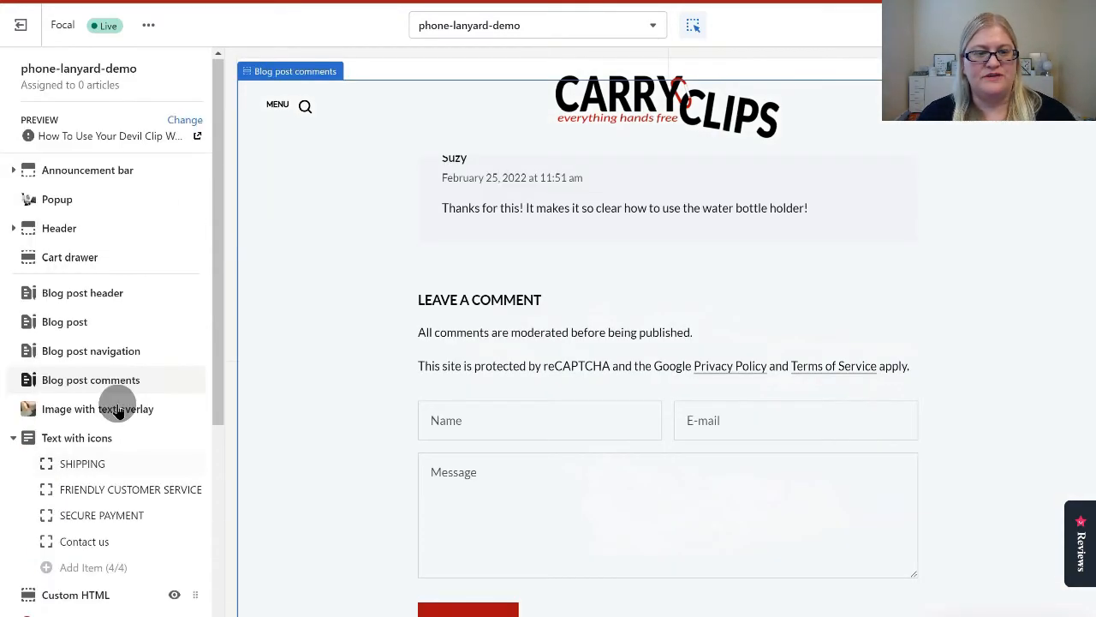
{"action": "left_click", "coordinate": [90, 353]}
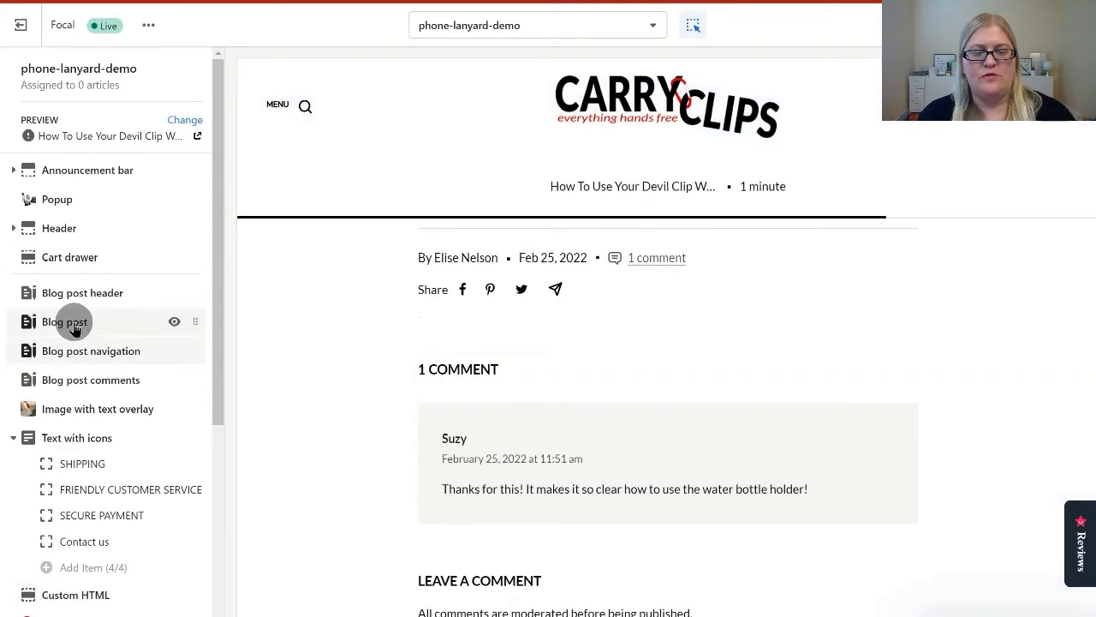
{"action": "left_click", "coordinate": [75, 326]}
Step: Add an Image with text section to the template and place it between Blog post header and Blog post
{"action": "scroll", "coordinate": [137, 556], "scroll_direction": "down", "scroll_amount": 4}
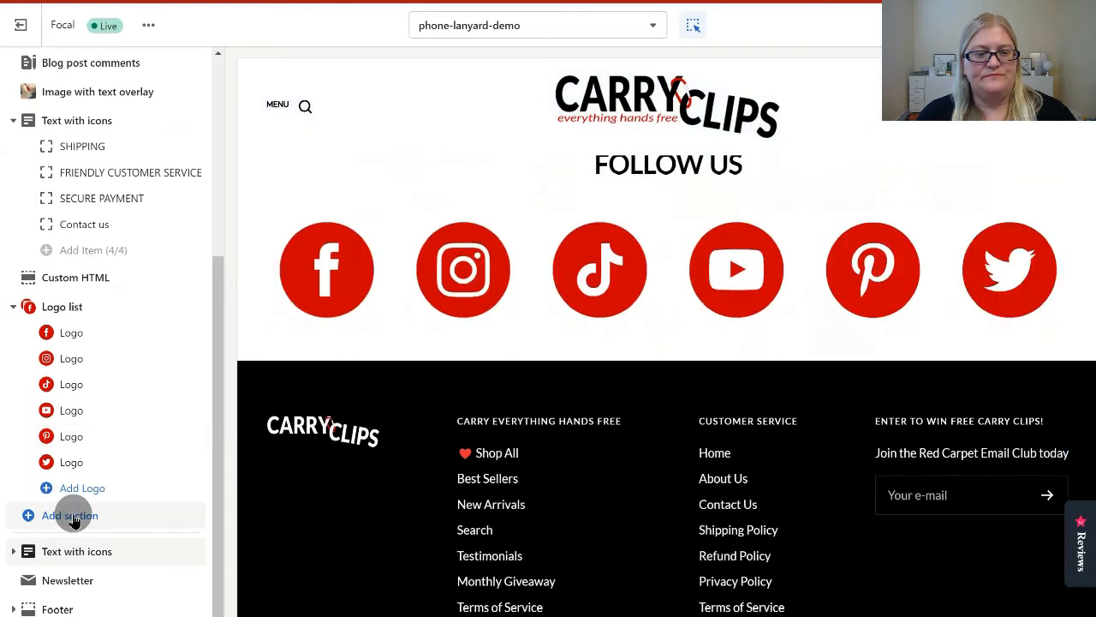
{"action": "left_click", "coordinate": [71, 516]}
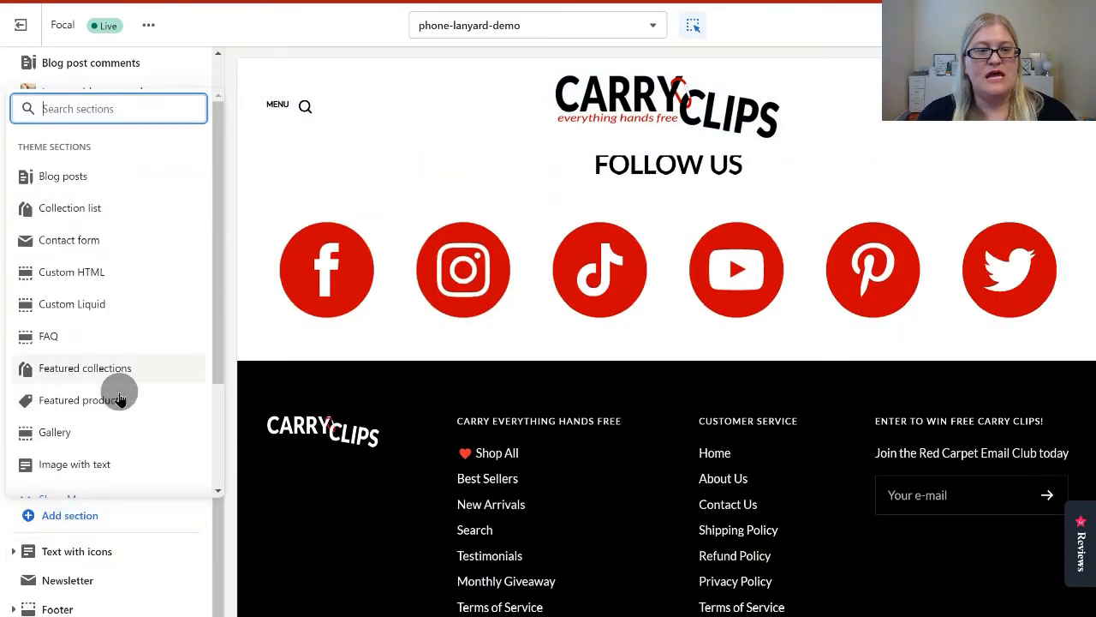
{"action": "scroll", "coordinate": [118, 392], "scroll_direction": "down", "scroll_amount": 2}
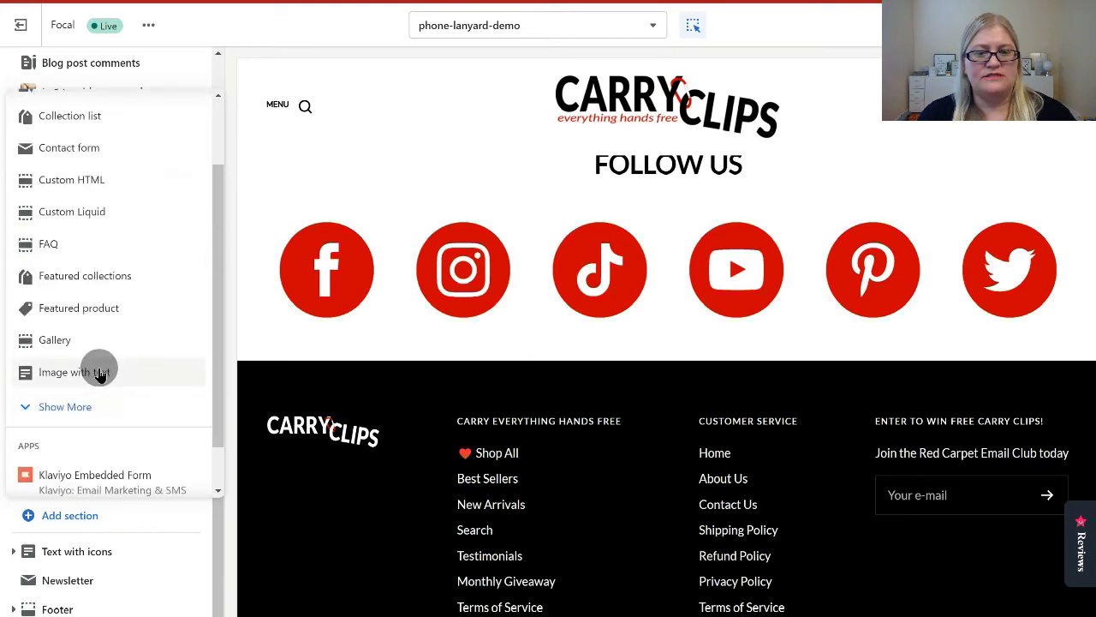
{"action": "left_click", "coordinate": [100, 374]}
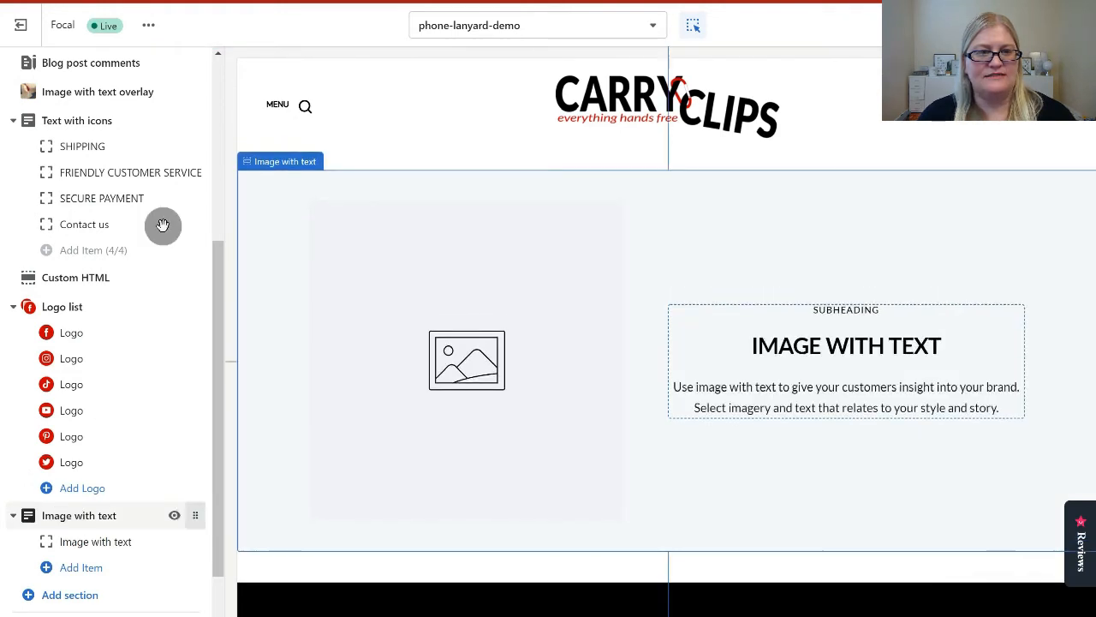
{"action": "left_click_drag", "start_coordinate": [163, 225], "coordinate": [152, 257]}
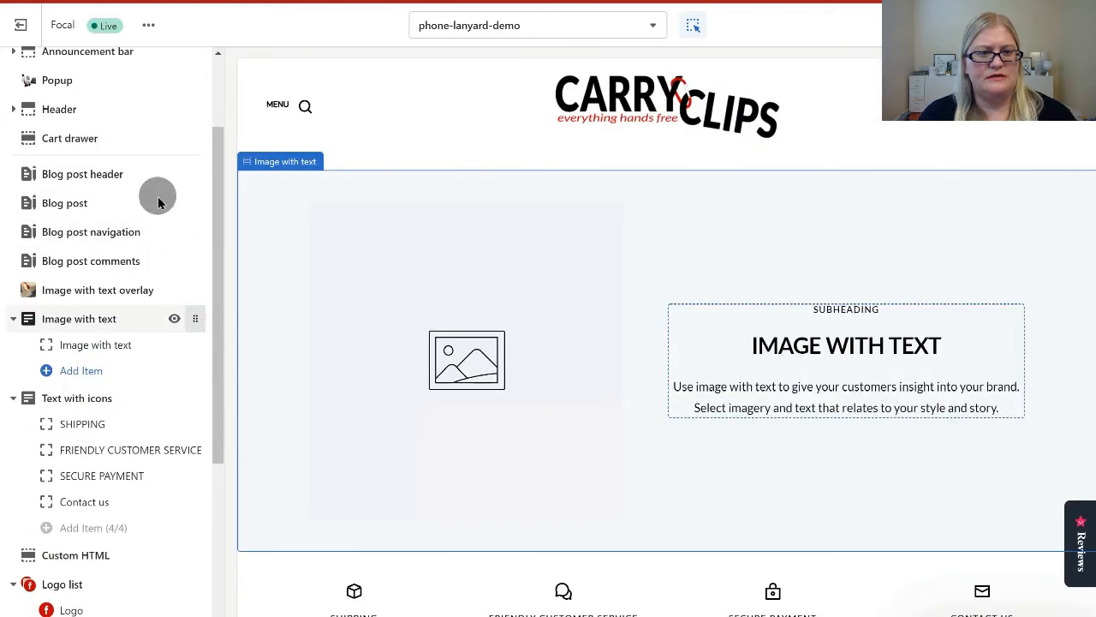
{"action": "left_click_drag", "start_coordinate": [157, 198], "coordinate": [155, 196]}
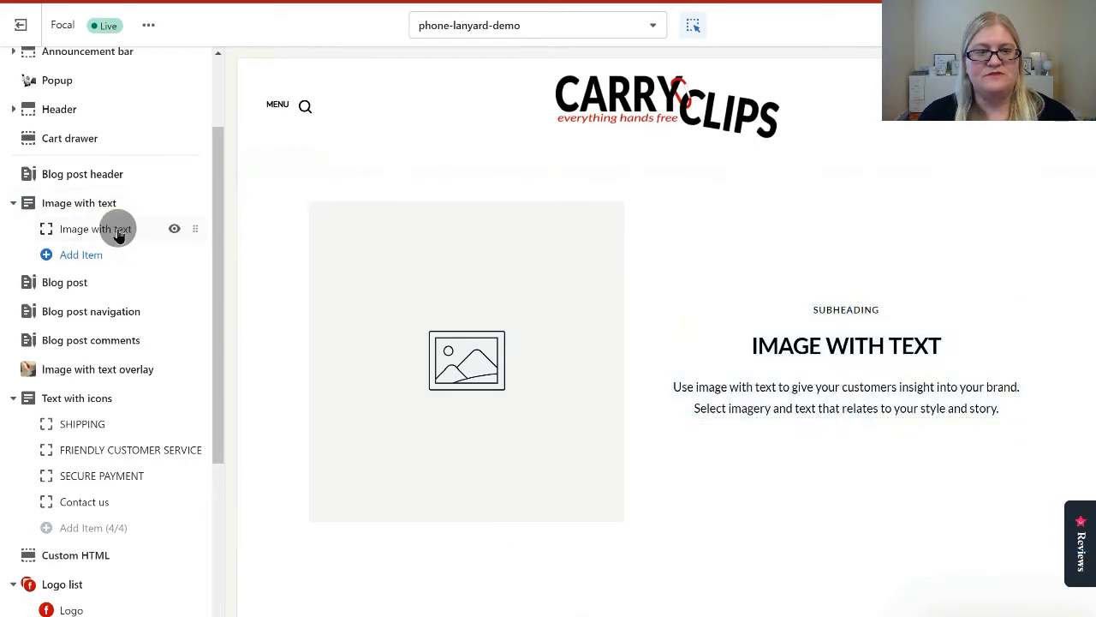
Step: Set the Image with text item's tab label to "This is my blog post" and its subheading to "it is awesome"
{"action": "left_click", "coordinate": [119, 232]}
{"action": "left_click", "coordinate": [94, 240]}
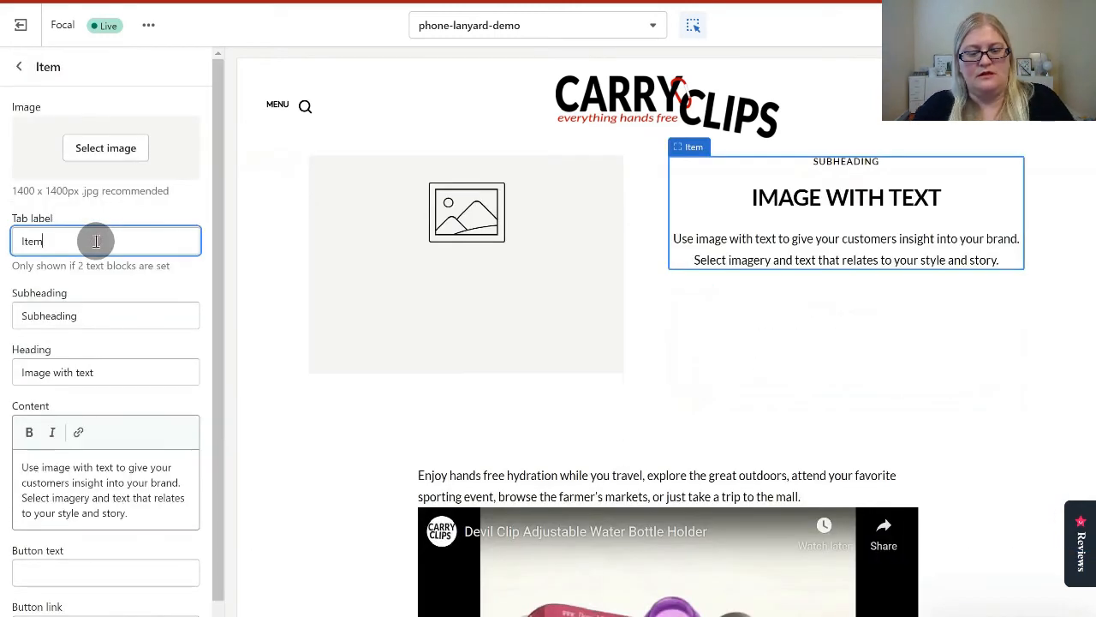
{"action": "double_click", "coordinate": [96, 241]}
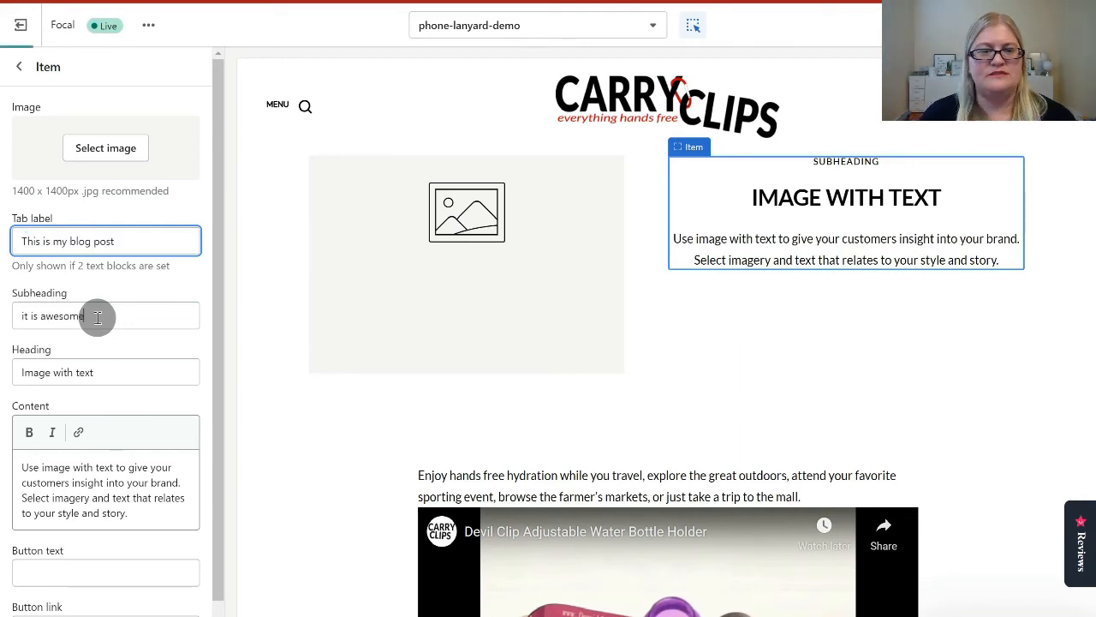
{"action": "left_click", "coordinate": [101, 317]}
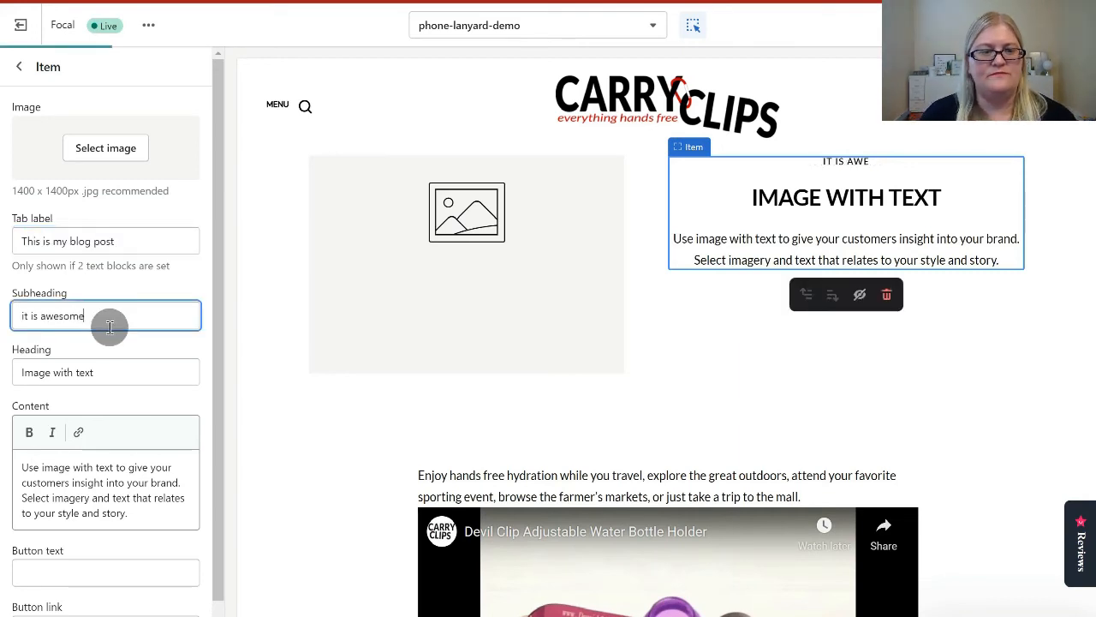
Step: Set the Image with text item's heading to "YAY!"
{"action": "left_click", "coordinate": [113, 375]}
{"action": "key", "text": "ctrl+a"}
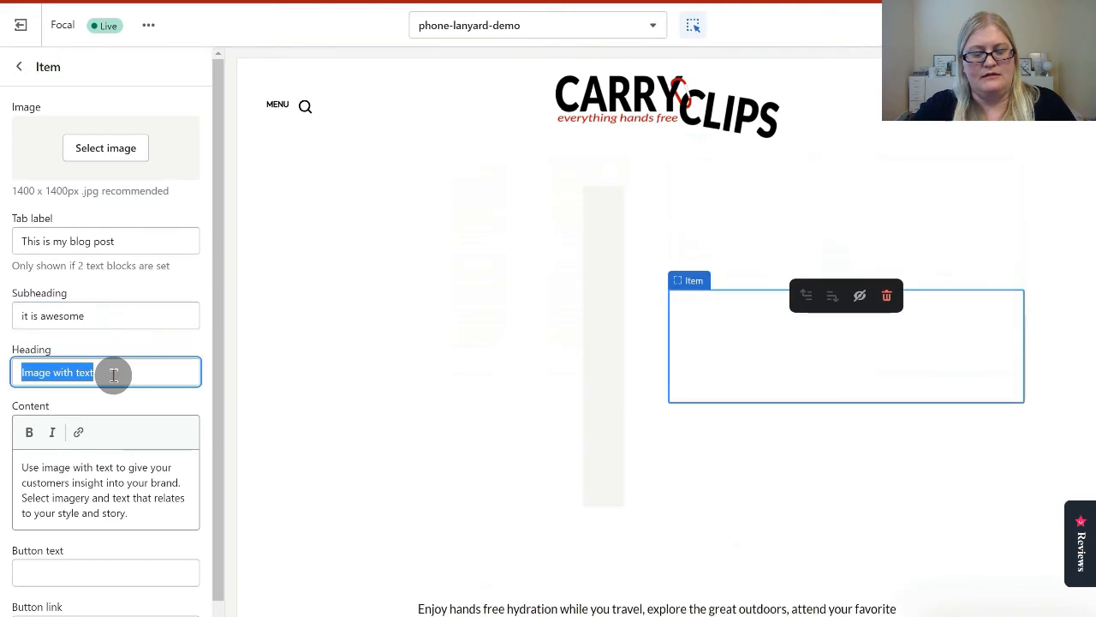
{"action": "type", "text": "Y"}
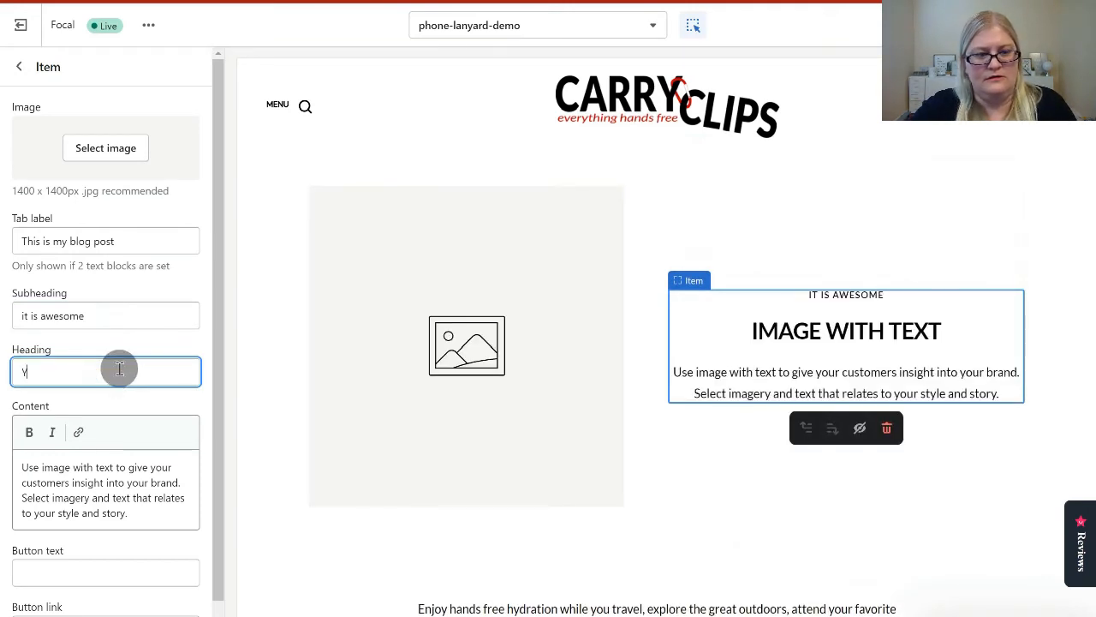
{"action": "type", "text": "AYA!"}
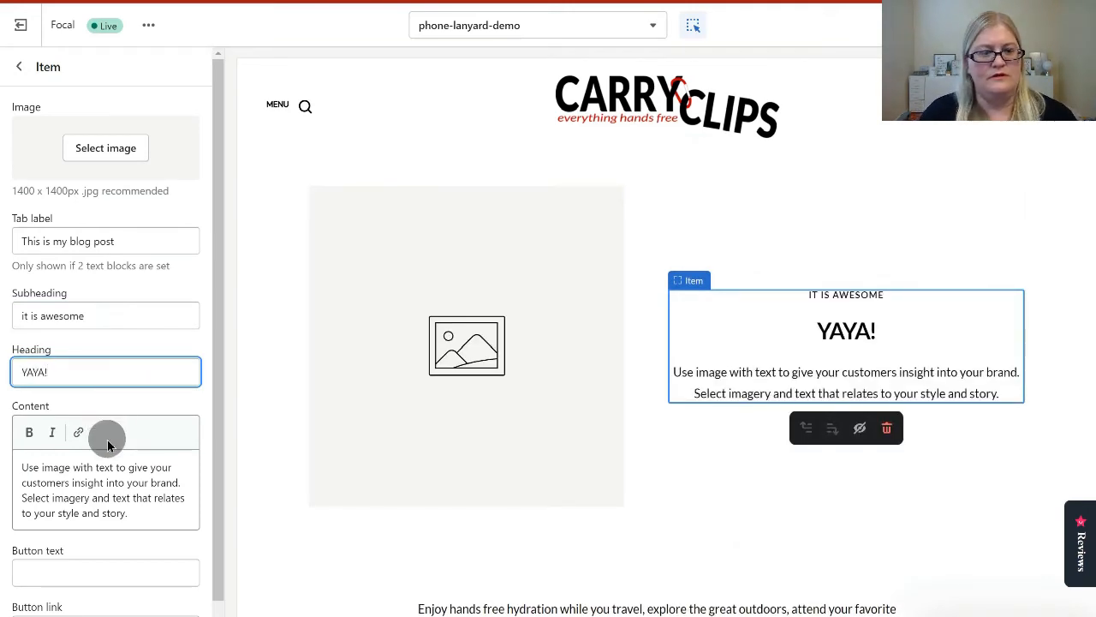
{"action": "key", "text": "BackSpace"}
{"action": "key", "text": "BackSpace"}
{"action": "type", "text": "!"}
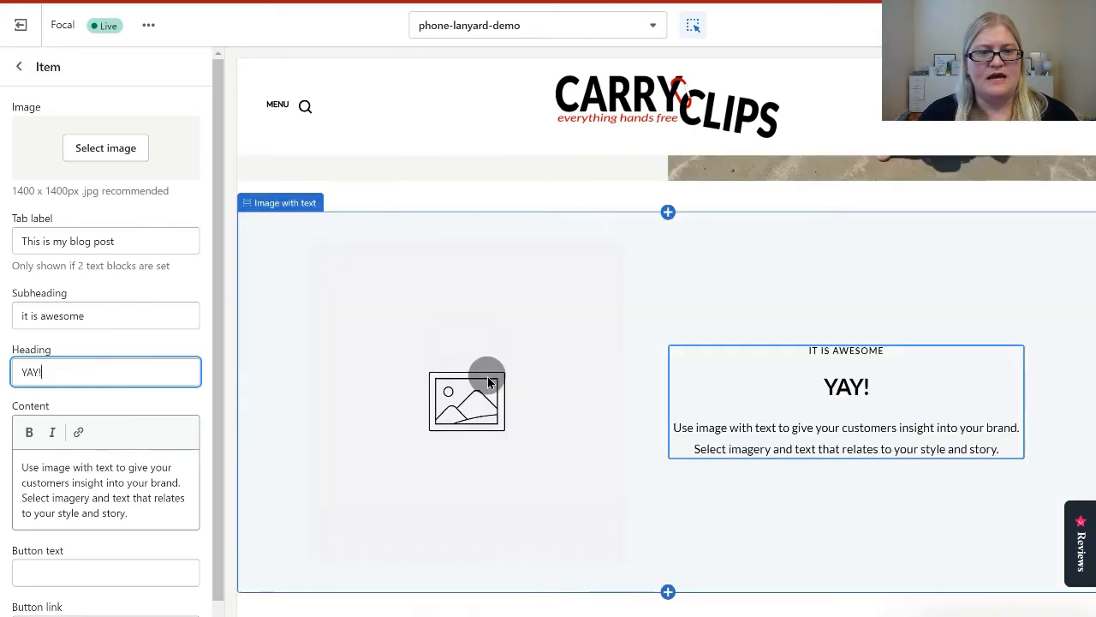
Step: Assign the library's beach photo labelled Phone Lanyard and Water Bottle Holder to the Image with text item
{"action": "left_click", "coordinate": [116, 149]}
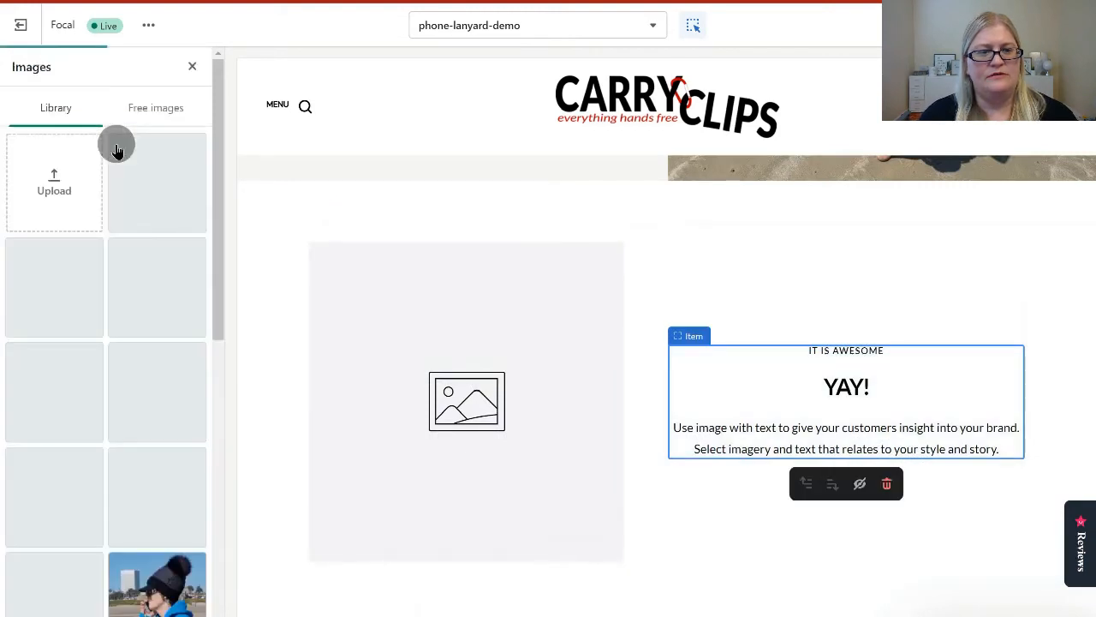
{"action": "left_click", "coordinate": [172, 189]}
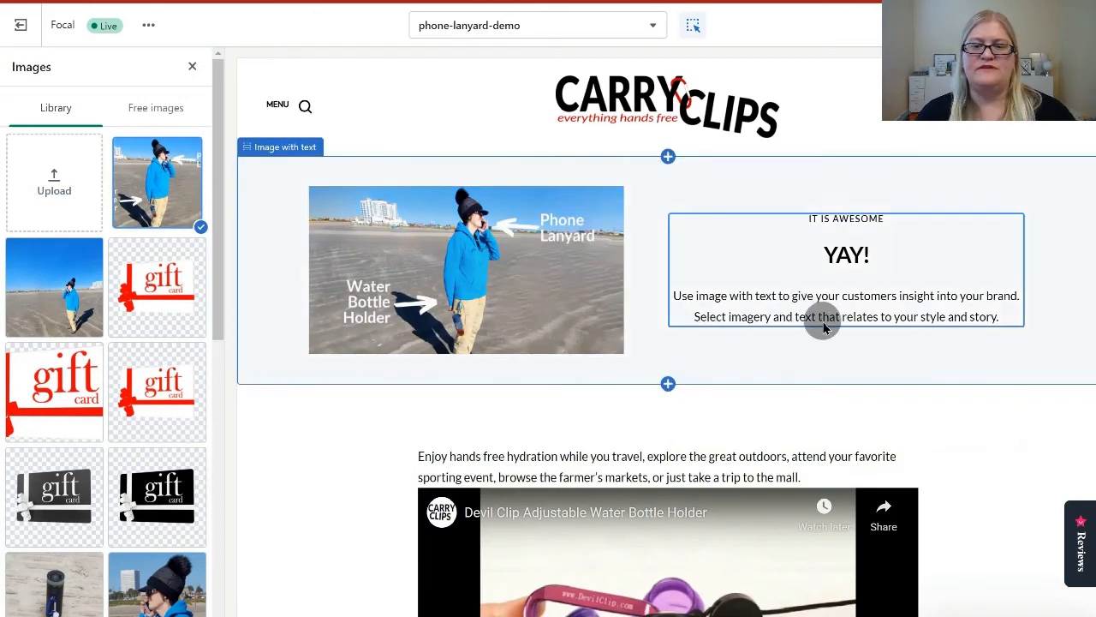
{"action": "scroll", "coordinate": [823, 322], "scroll_direction": "up", "scroll_amount": 2}
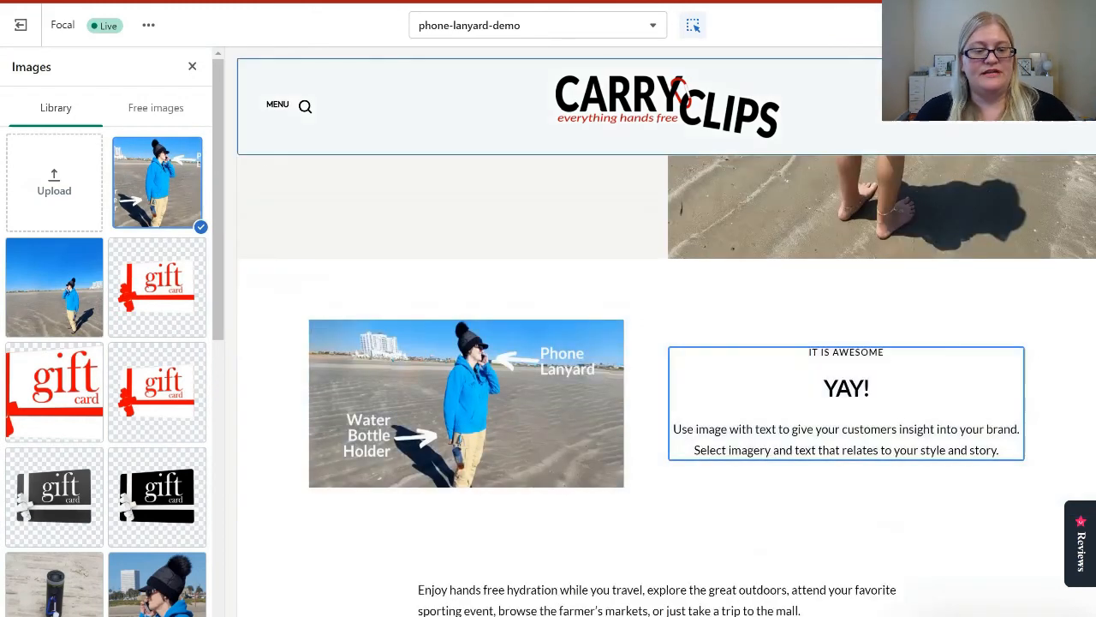
{"action": "left_click", "coordinate": [117, 614]}
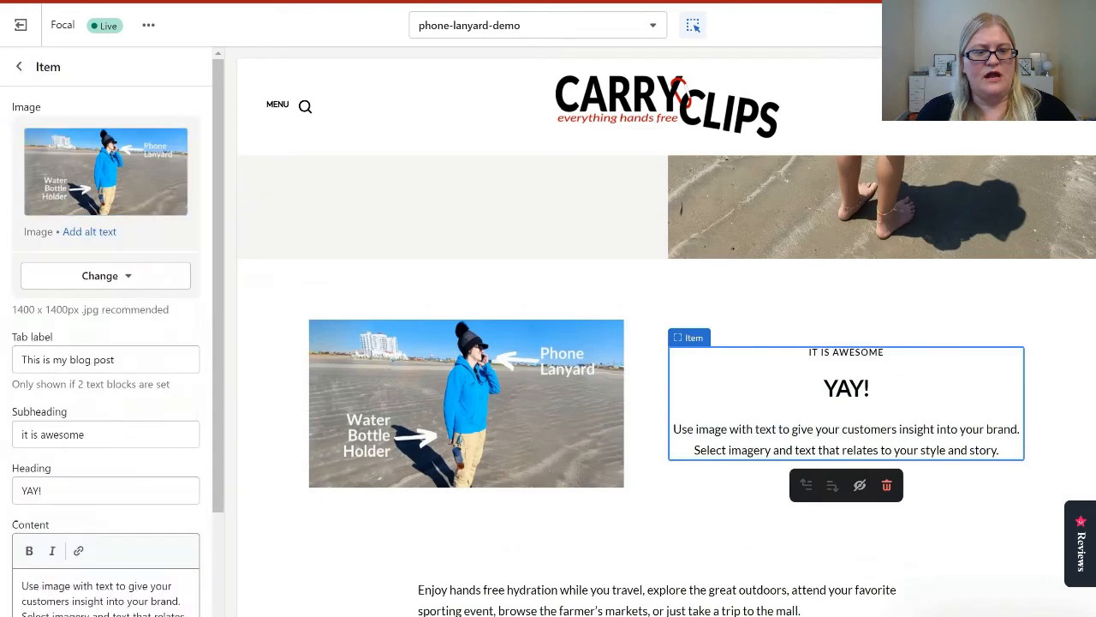
{"action": "left_click", "coordinate": [23, 64]}
Step: Browse the full list of theme sections and add a Featured product section to the template
{"action": "scroll", "coordinate": [111, 565], "scroll_direction": "down", "scroll_amount": 3}
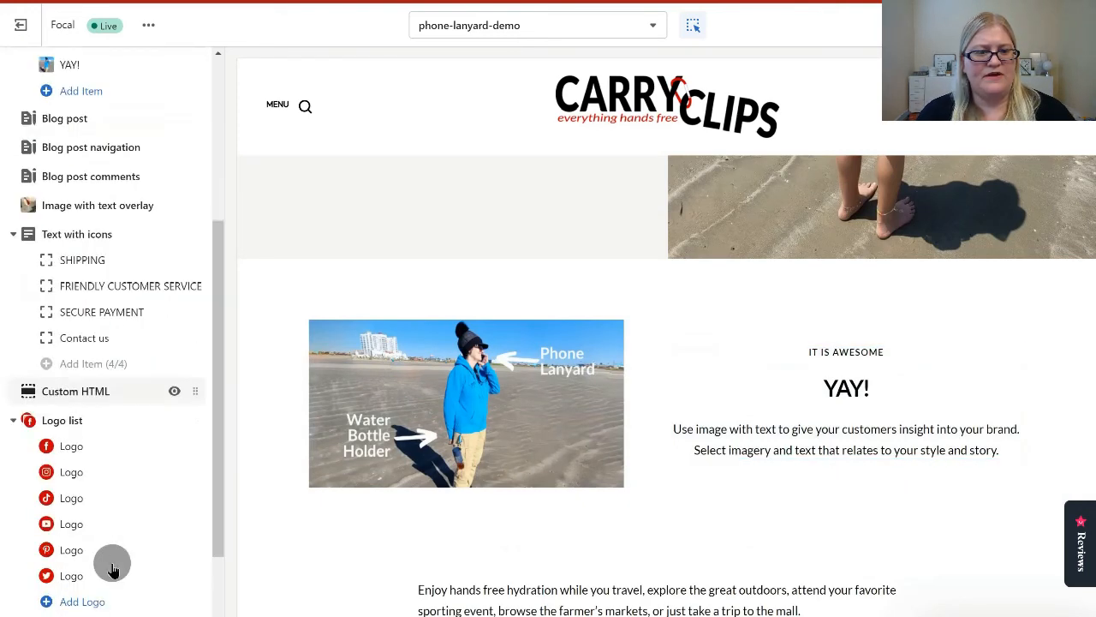
{"action": "scroll", "coordinate": [112, 565], "scroll_direction": "down", "scroll_amount": 1}
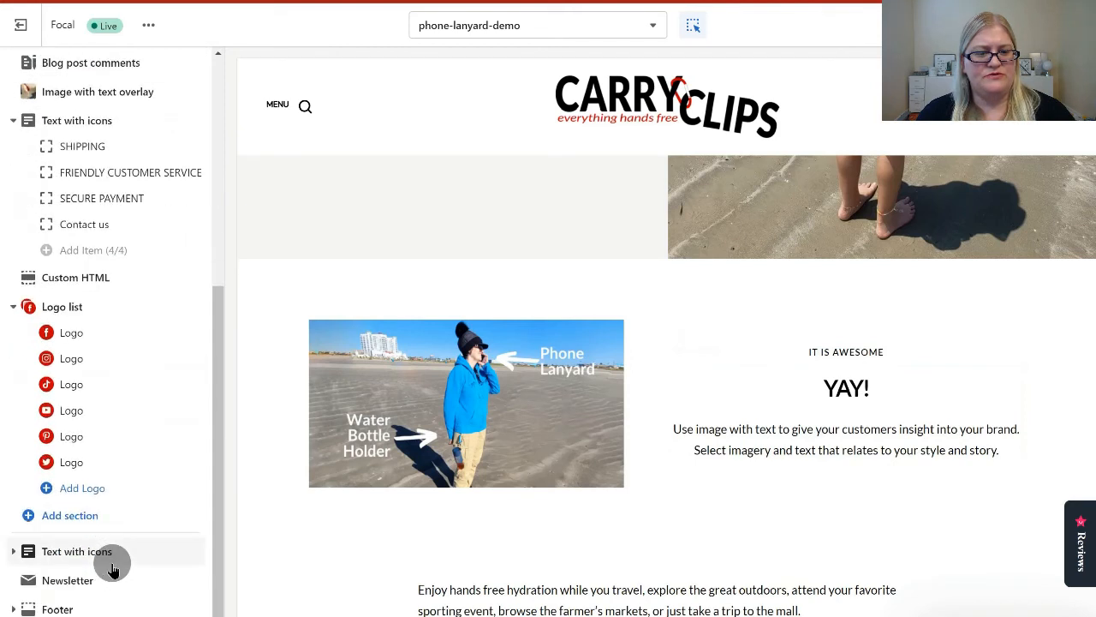
{"action": "left_click", "coordinate": [82, 517]}
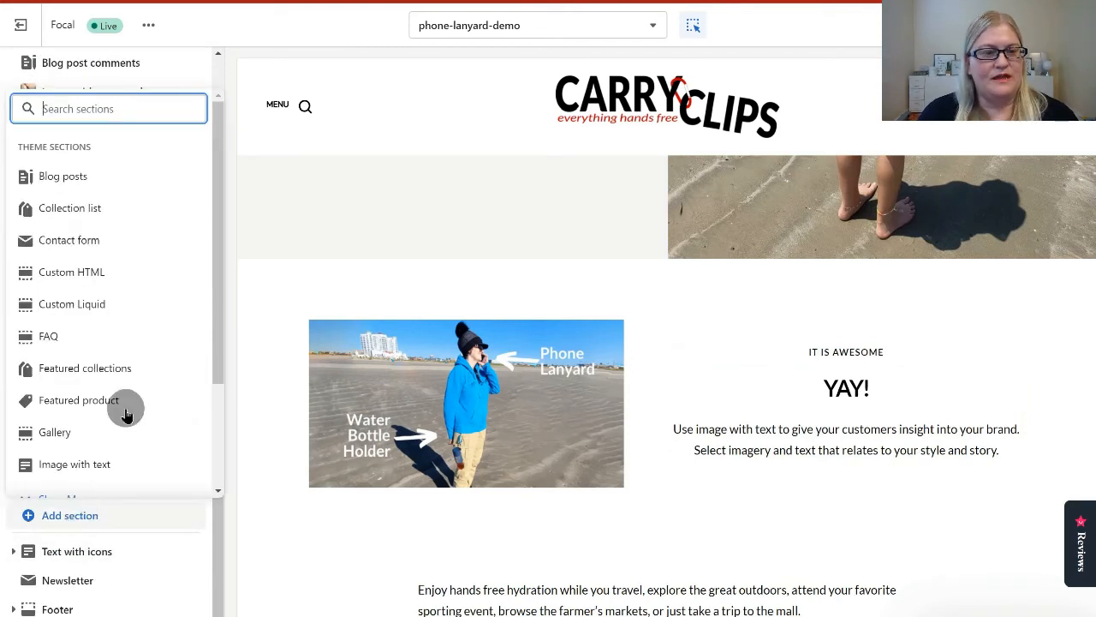
{"action": "scroll", "coordinate": [122, 408], "scroll_direction": "down", "scroll_amount": 2}
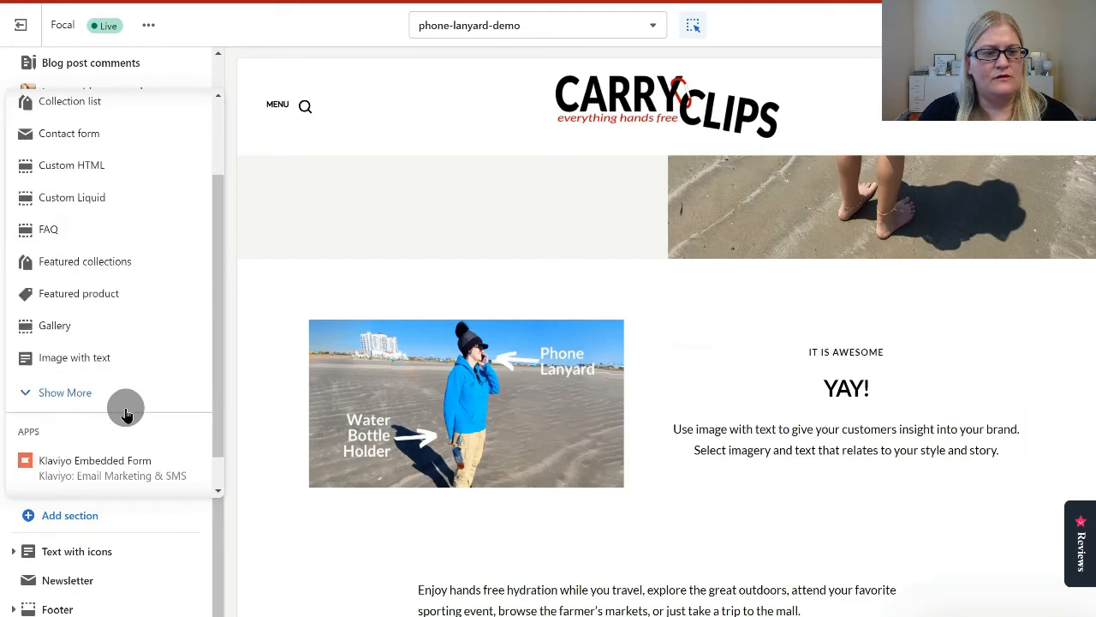
{"action": "scroll", "coordinate": [126, 408], "scroll_direction": "up", "scroll_amount": 2}
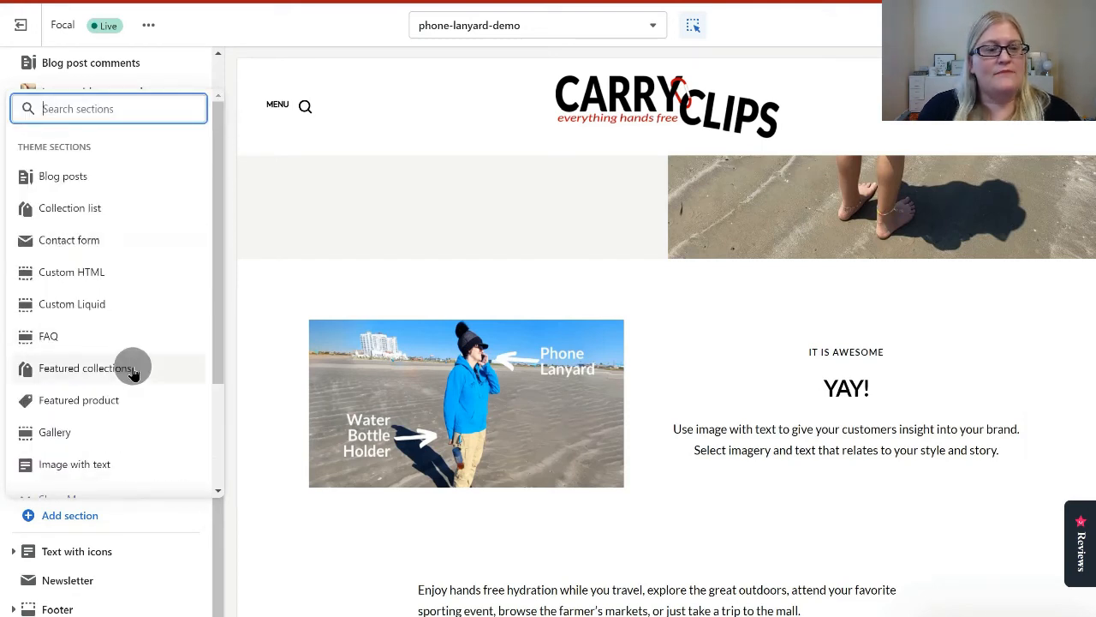
{"action": "scroll", "coordinate": [74, 416], "scroll_direction": "down", "scroll_amount": 2}
{"action": "left_click", "coordinate": [65, 416]}
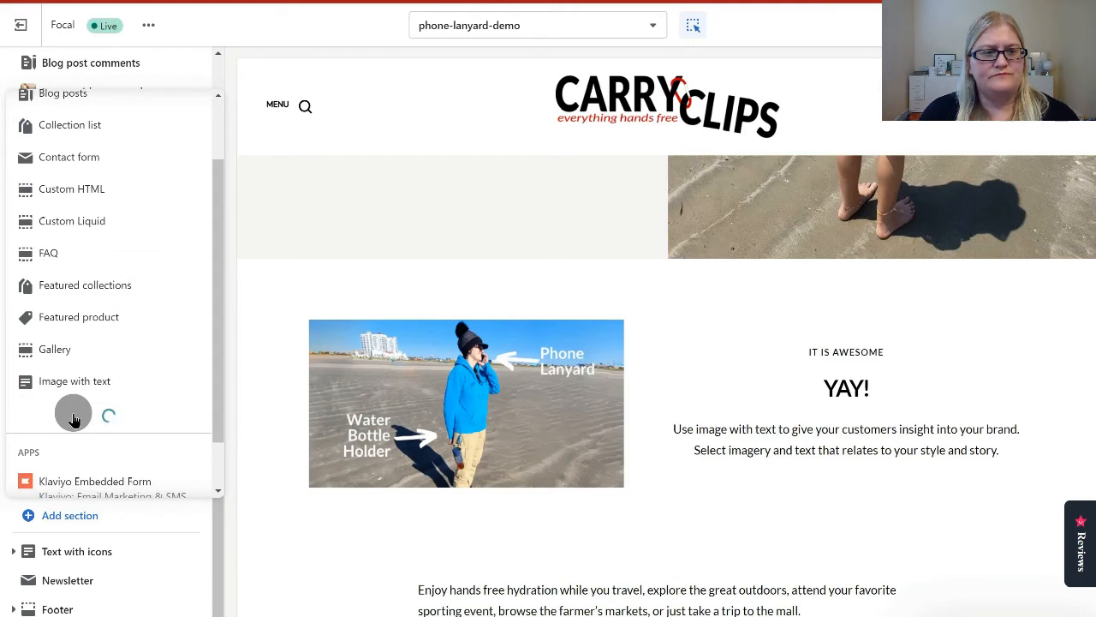
{"action": "scroll", "coordinate": [118, 342], "scroll_direction": "down", "scroll_amount": 1}
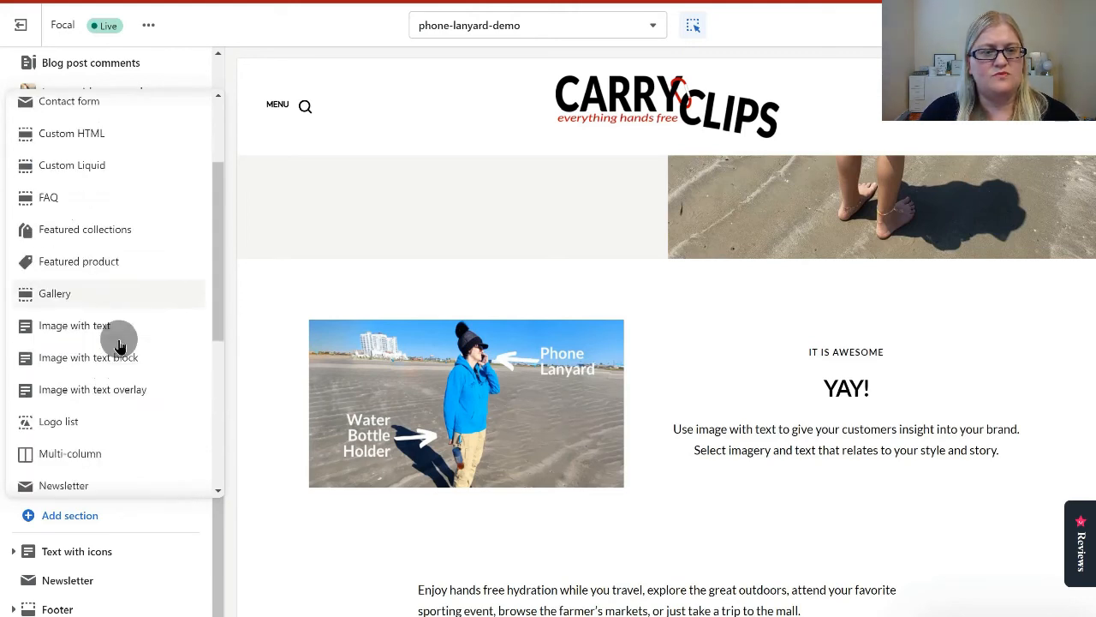
{"action": "left_click", "coordinate": [100, 271]}
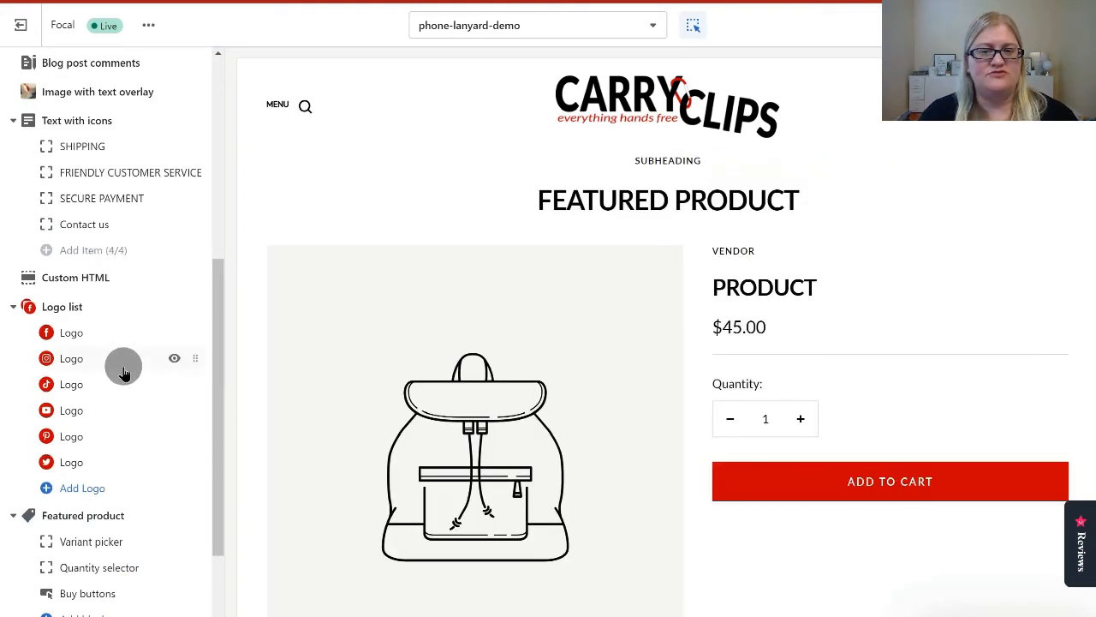
Step: Move the Featured product section between Image with text and Blog post, and open its settings
{"action": "scroll", "coordinate": [123, 363], "scroll_direction": "up", "scroll_amount": 2}
{"action": "scroll", "coordinate": [636, 346], "scroll_direction": "up", "scroll_amount": 15}
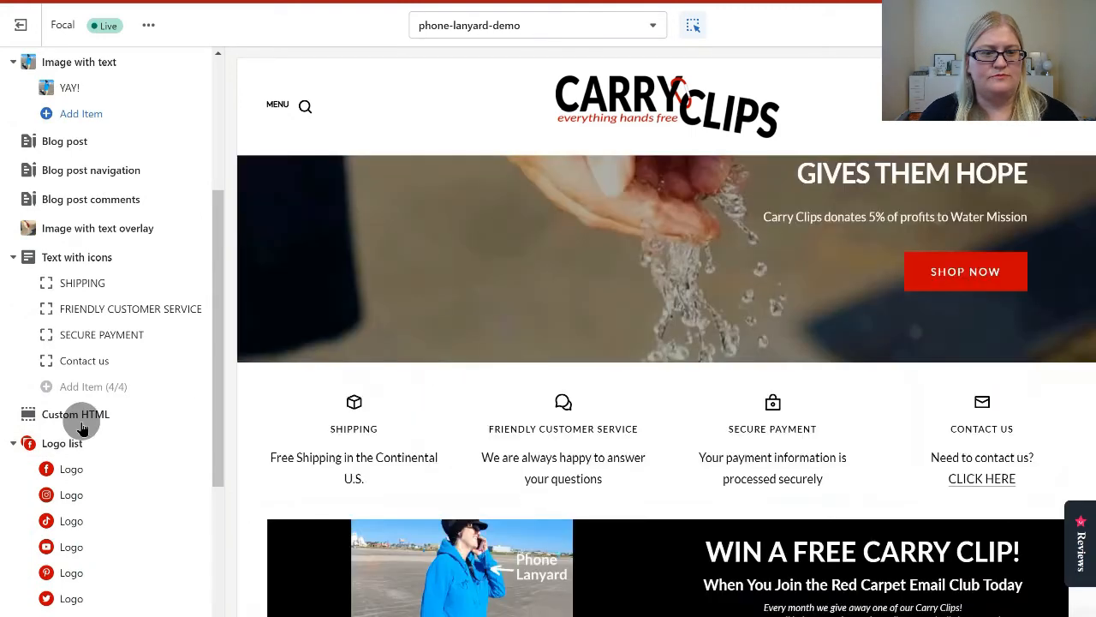
{"action": "scroll", "coordinate": [81, 424], "scroll_direction": "down", "scroll_amount": 3}
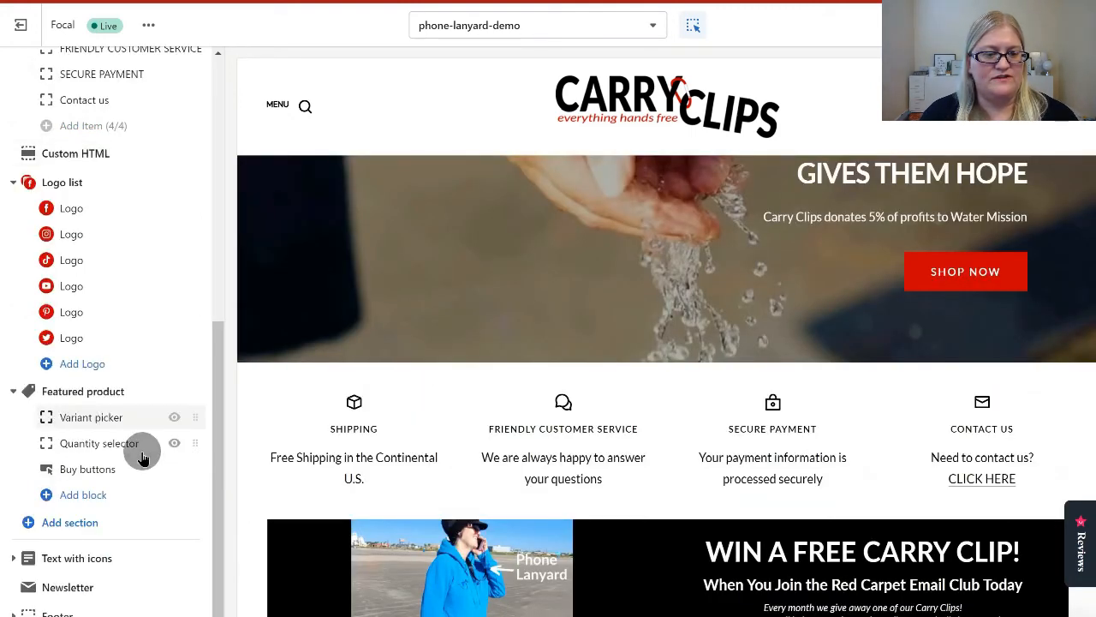
{"action": "scroll", "coordinate": [162, 480], "scroll_direction": "up", "scroll_amount": 1}
{"action": "scroll", "coordinate": [175, 501], "scroll_direction": "up", "scroll_amount": 2}
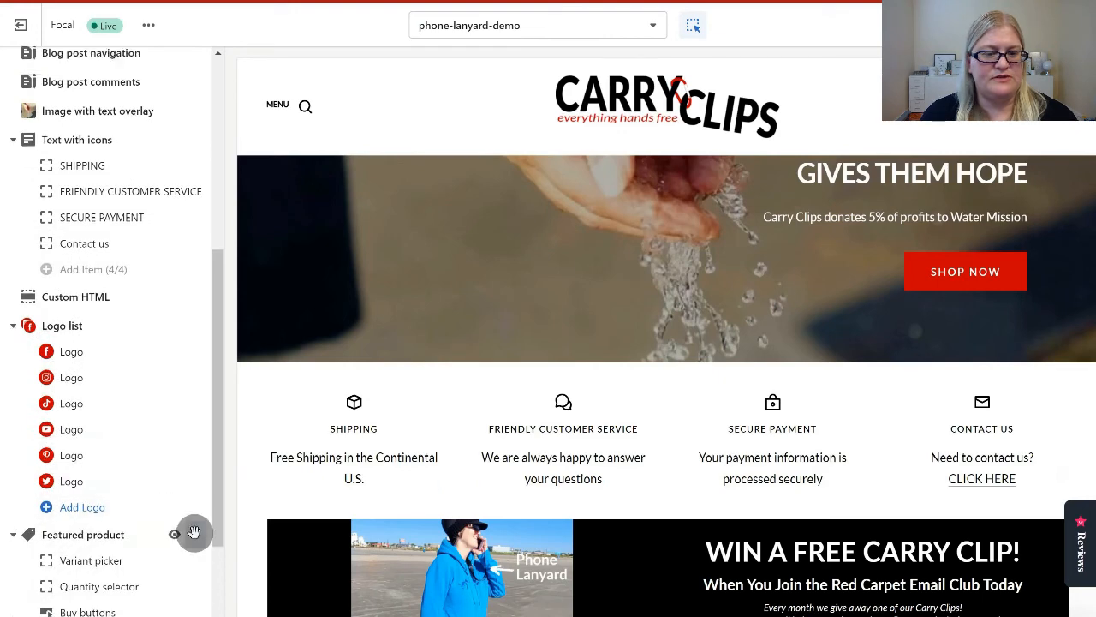
{"action": "left_click_drag", "start_coordinate": [194, 532], "coordinate": [134, 146]}
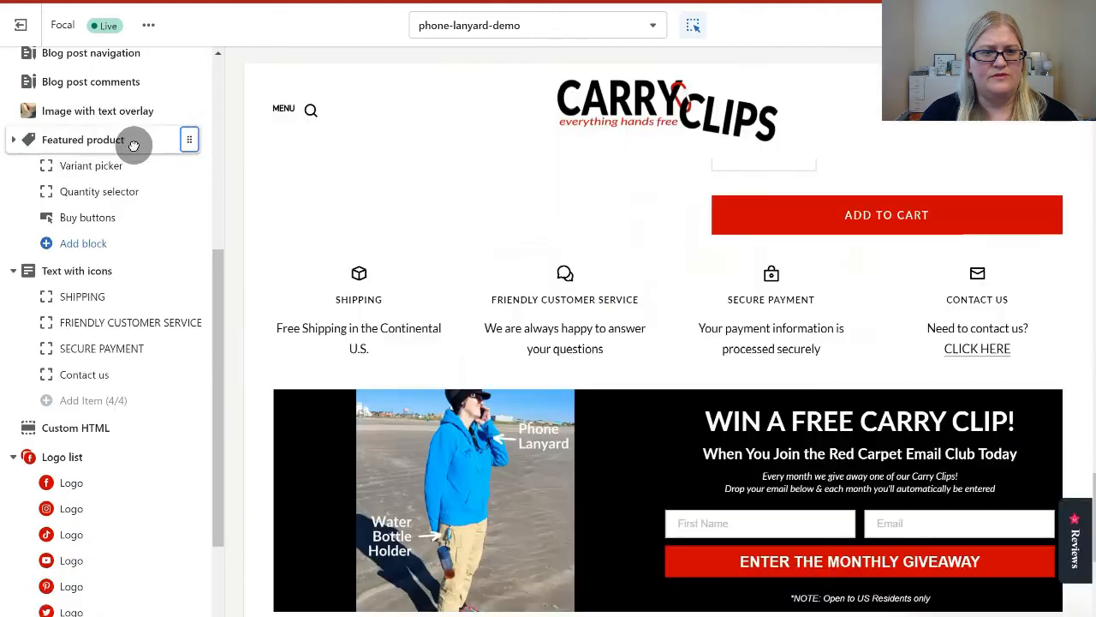
{"action": "scroll", "coordinate": [134, 146], "scroll_direction": "up", "scroll_amount": 4}
{"action": "scroll", "coordinate": [134, 146], "scroll_direction": "up", "scroll_amount": 3}
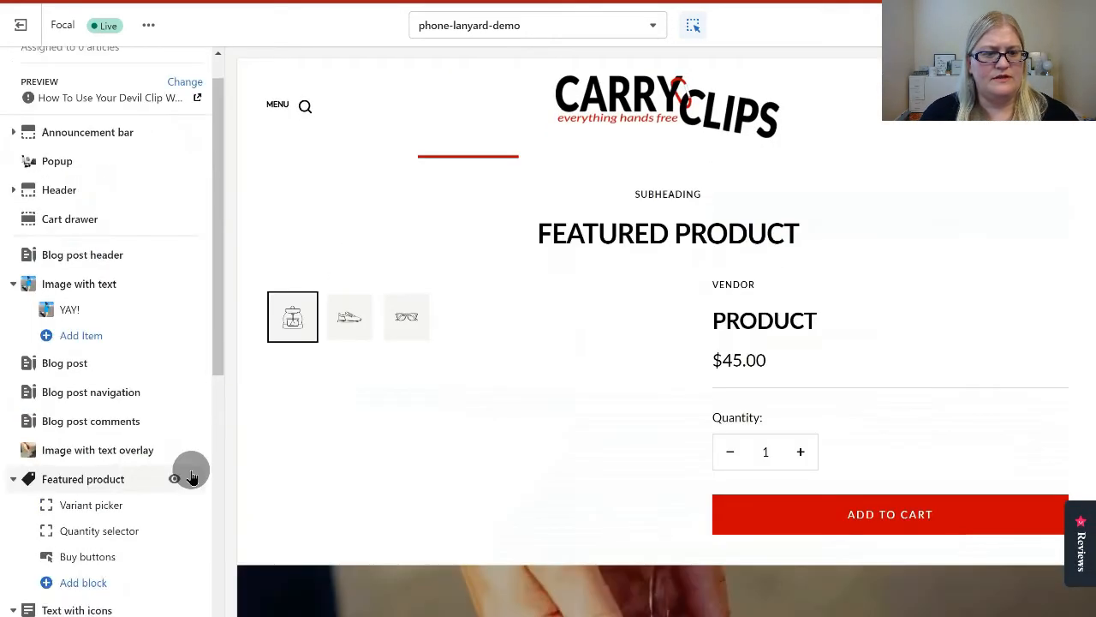
{"action": "left_click_drag", "start_coordinate": [159, 377], "coordinate": [139, 359]}
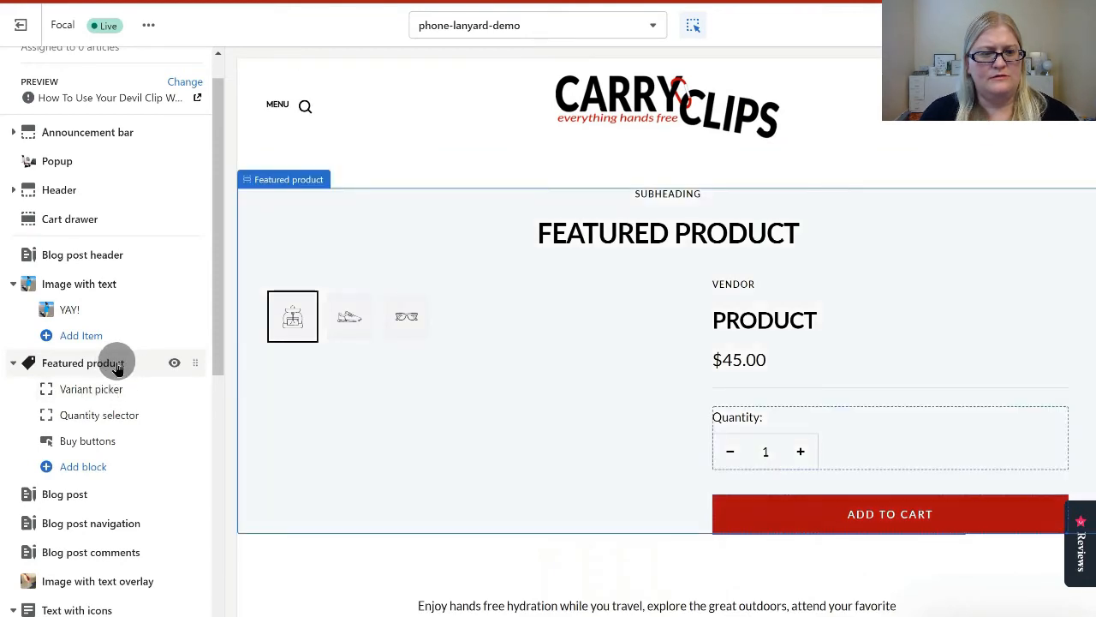
{"action": "left_click", "coordinate": [114, 364]}
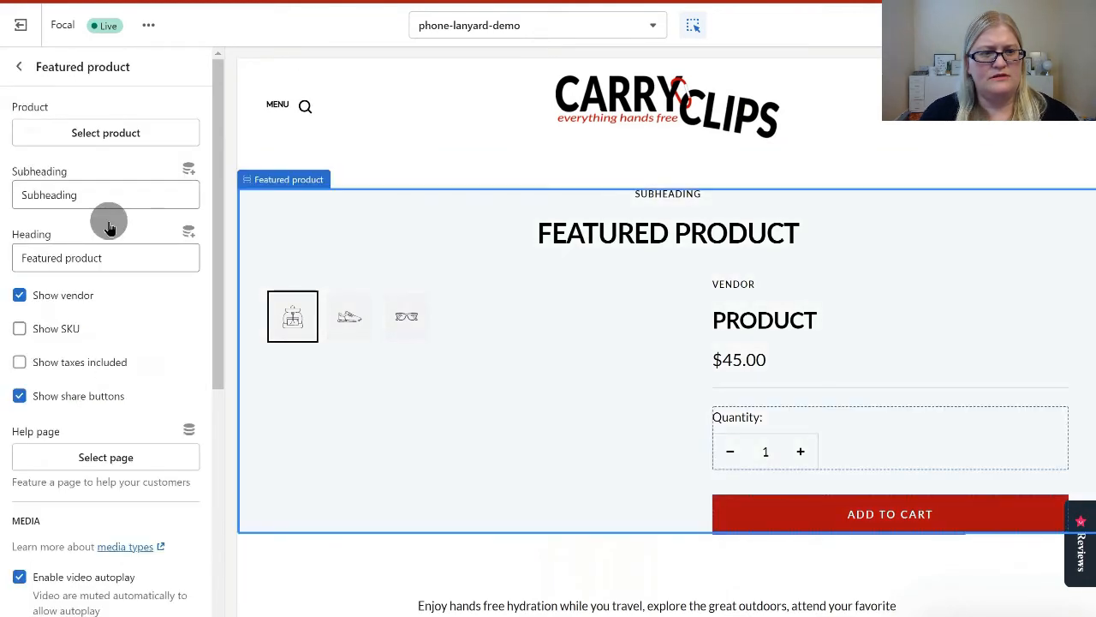
Step: Assign the Enjoy the Journey Bundle to the Featured product section and check its placement in the page preview
{"action": "left_click", "coordinate": [117, 130]}
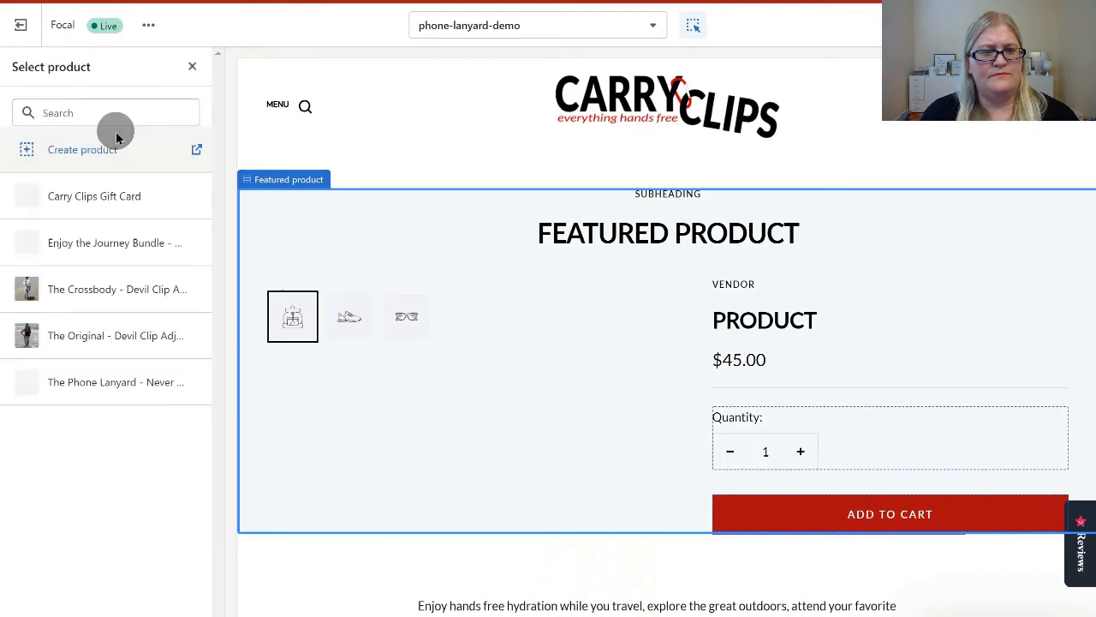
{"action": "left_click", "coordinate": [116, 247]}
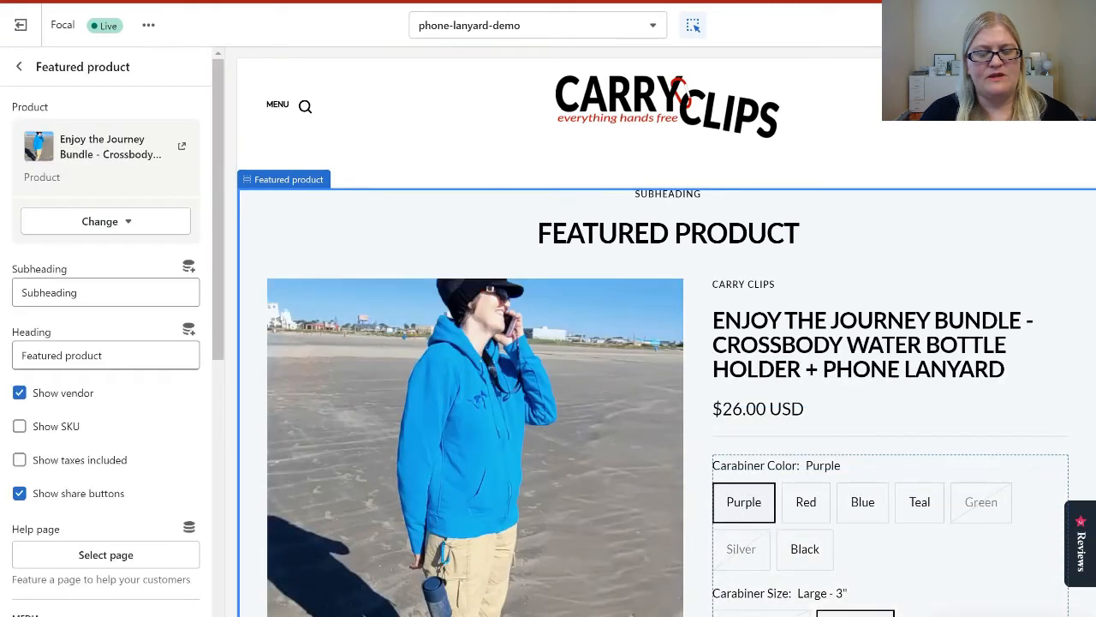
{"action": "scroll", "coordinate": [815, 295], "scroll_direction": "up", "scroll_amount": 5}
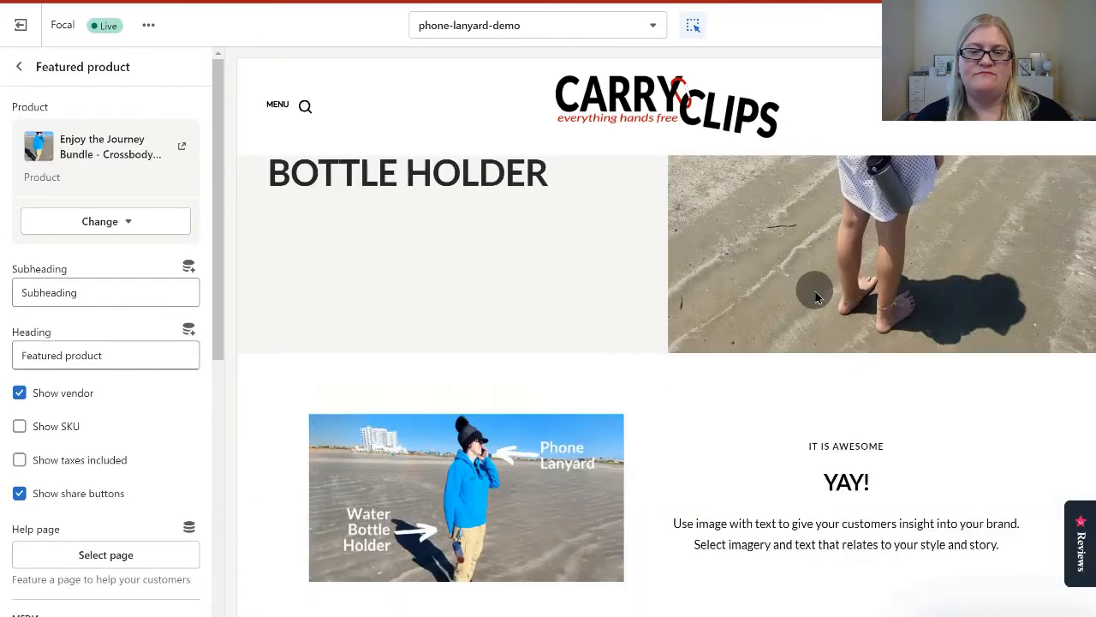
{"action": "scroll", "coordinate": [815, 291], "scroll_direction": "down", "scroll_amount": 1}
{"action": "scroll", "coordinate": [611, 396], "scroll_direction": "down", "scroll_amount": 3}
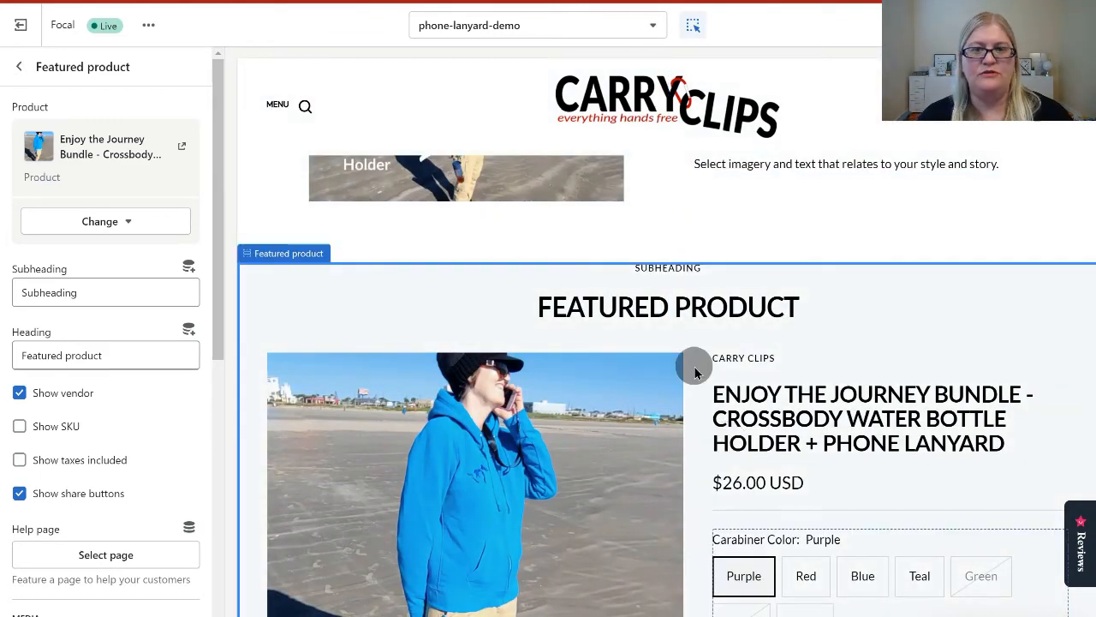
{"action": "scroll", "coordinate": [695, 372], "scroll_direction": "down", "scroll_amount": 1}
{"action": "scroll", "coordinate": [878, 195], "scroll_direction": "up", "scroll_amount": 5}
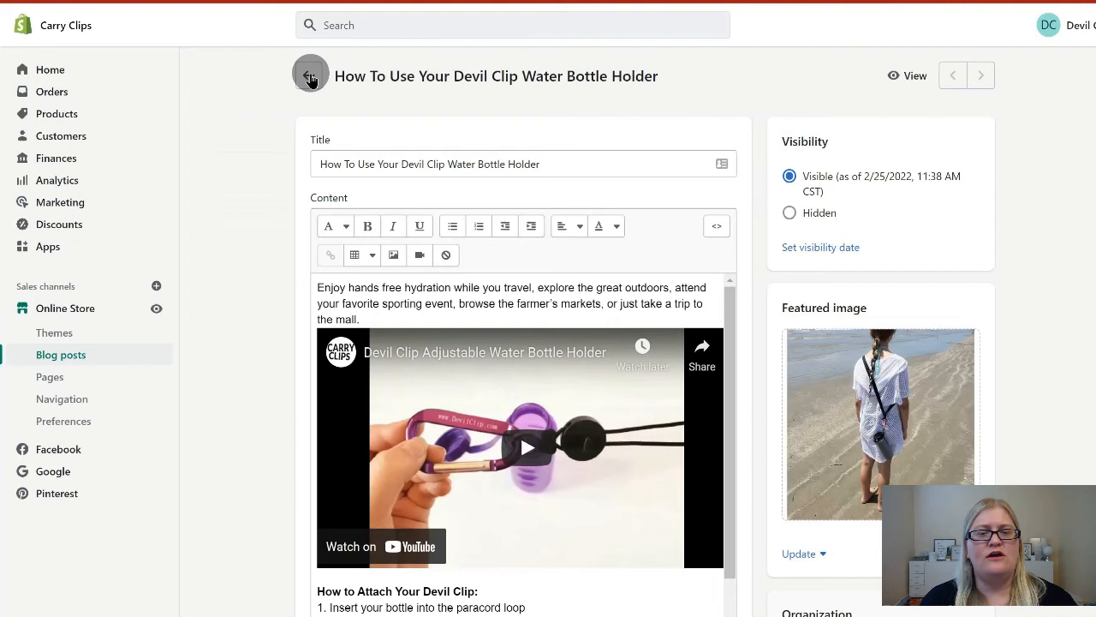
Step: Start a new blog post from the blog posts list and title it "Phone Lanyard Demo"
{"action": "left_click", "coordinate": [310, 78]}
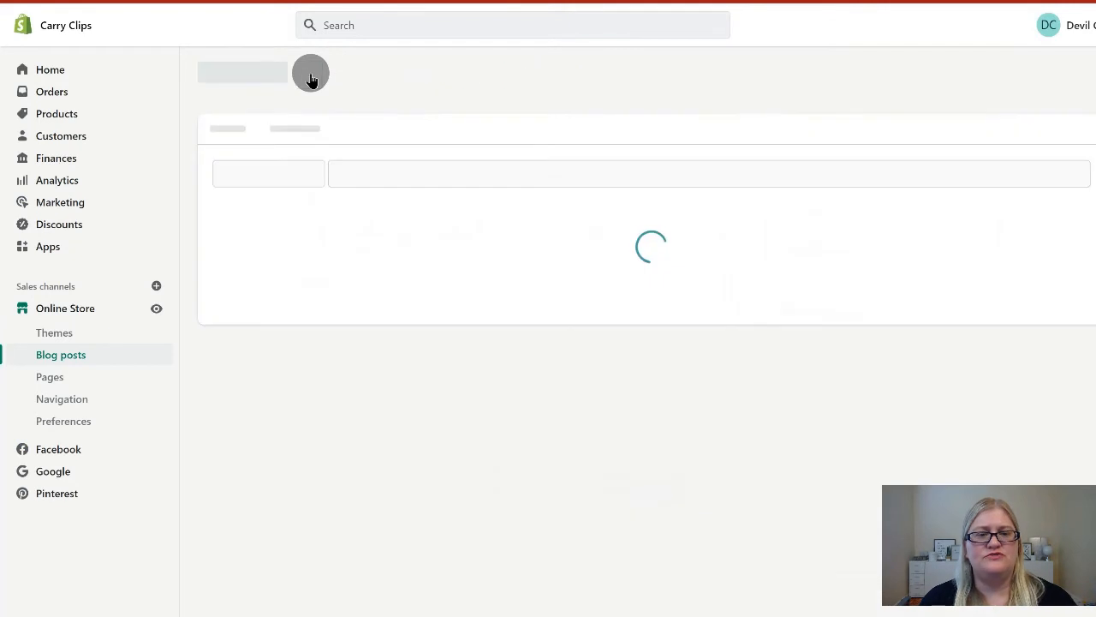
{"action": "left_click", "coordinate": [70, 356]}
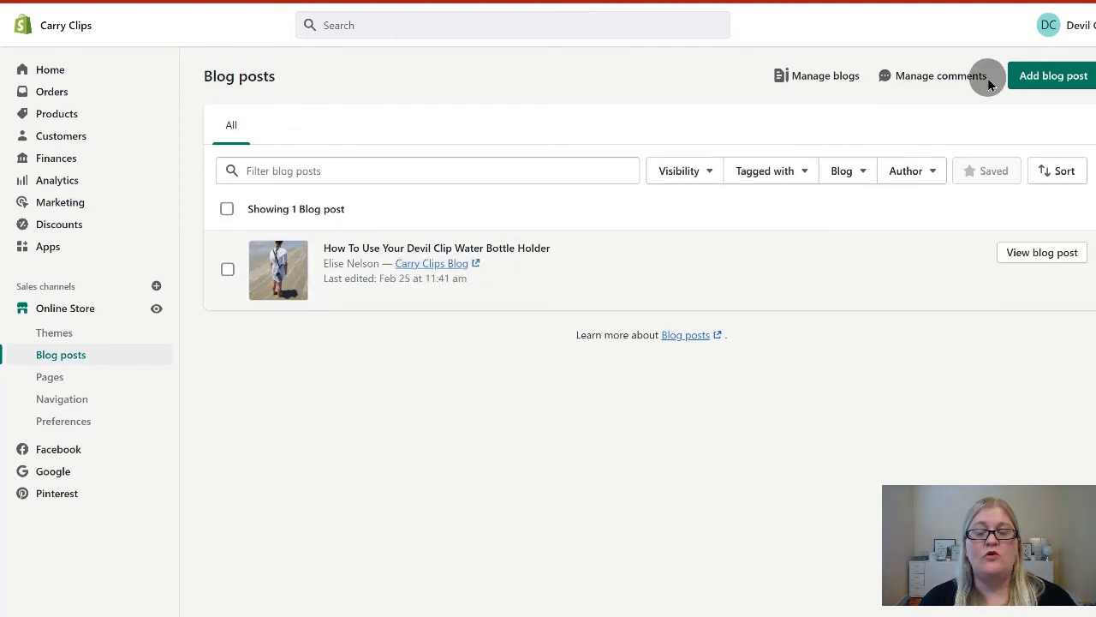
{"action": "left_click", "coordinate": [1046, 76]}
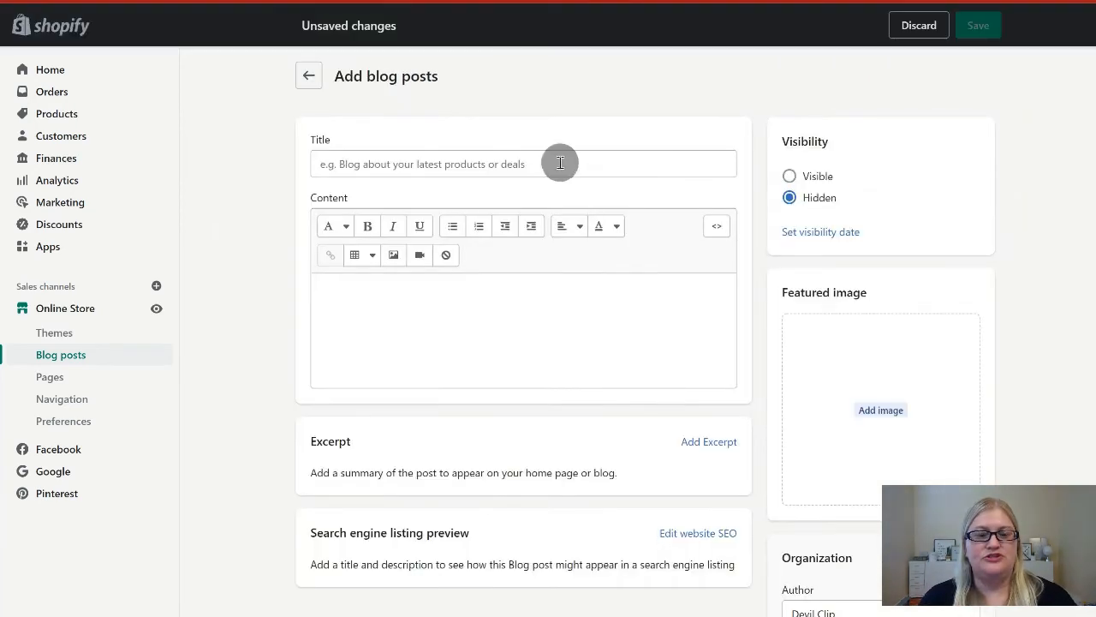
{"action": "left_click", "coordinate": [560, 162]}
{"action": "type", "text": "Phone Lan"}
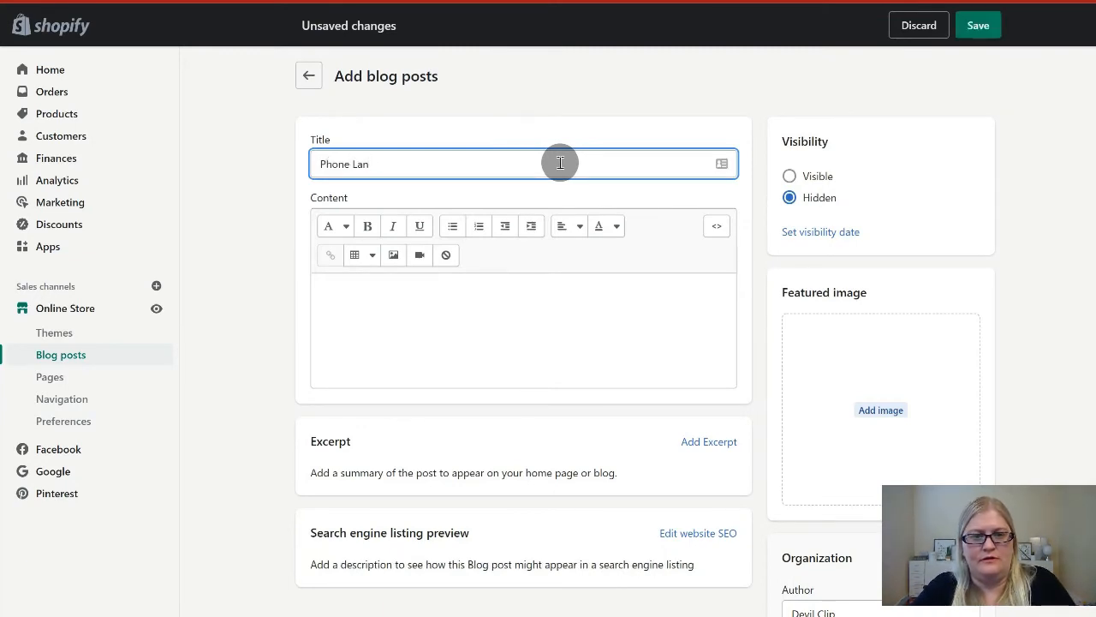
{"action": "type", "text": "yard Ho"}
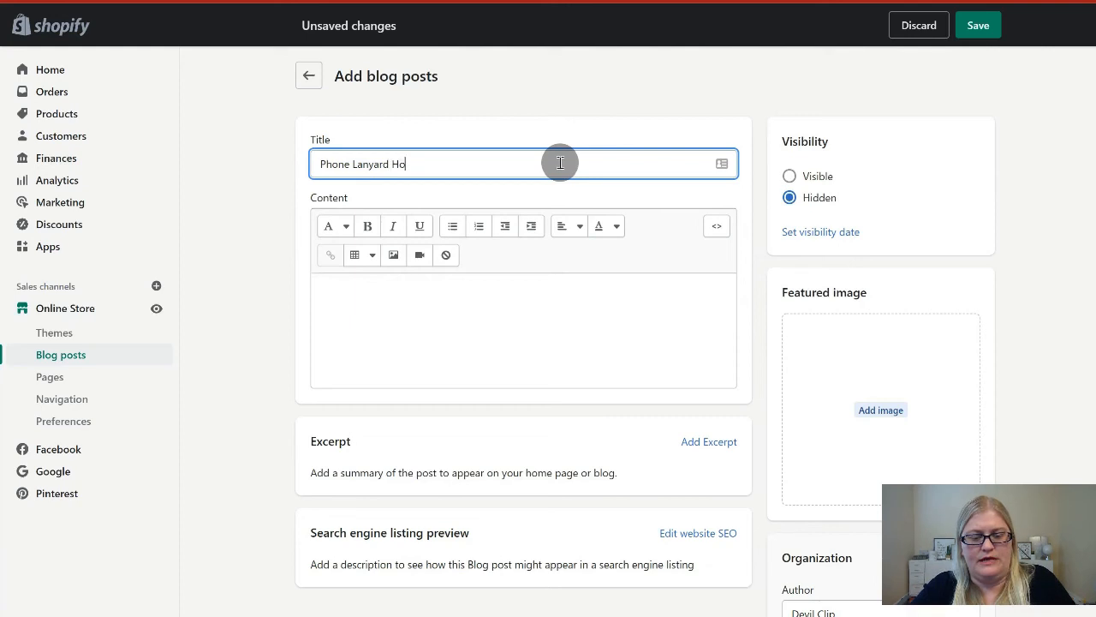
{"action": "type", "text": "w"}
{"action": "key", "text": "BackSpace"}
{"action": "key", "text": "BackSpace"}
{"action": "key", "text": "BackSpace"}
{"action": "key", "text": "BackSpace"}
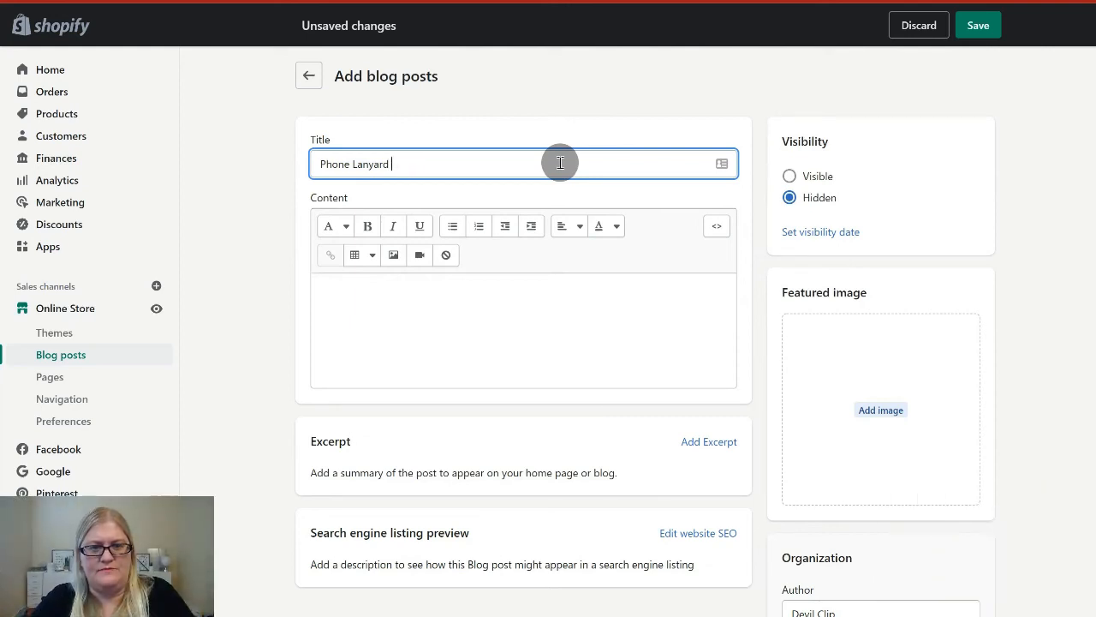
{"action": "type", "text": "Demo"}
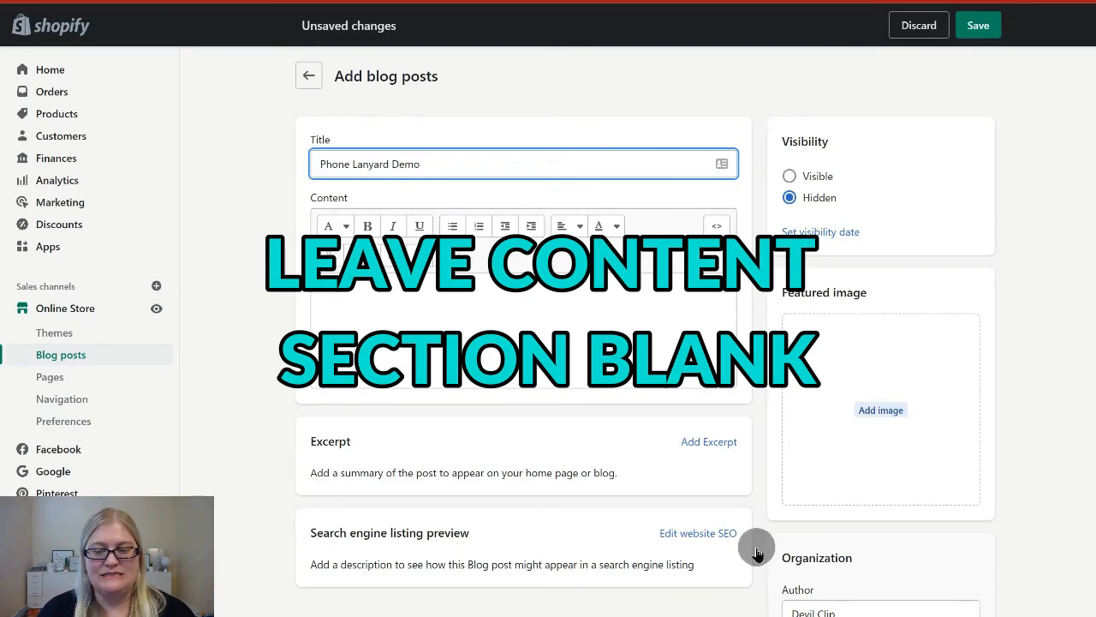
Step: Assign the phone-lanyard-demo theme template to the new post, set its visibility to Visible, and save it
{"action": "scroll", "coordinate": [757, 553], "scroll_direction": "down", "scroll_amount": 1}
{"action": "scroll", "coordinate": [775, 482], "scroll_direction": "down", "scroll_amount": 4}
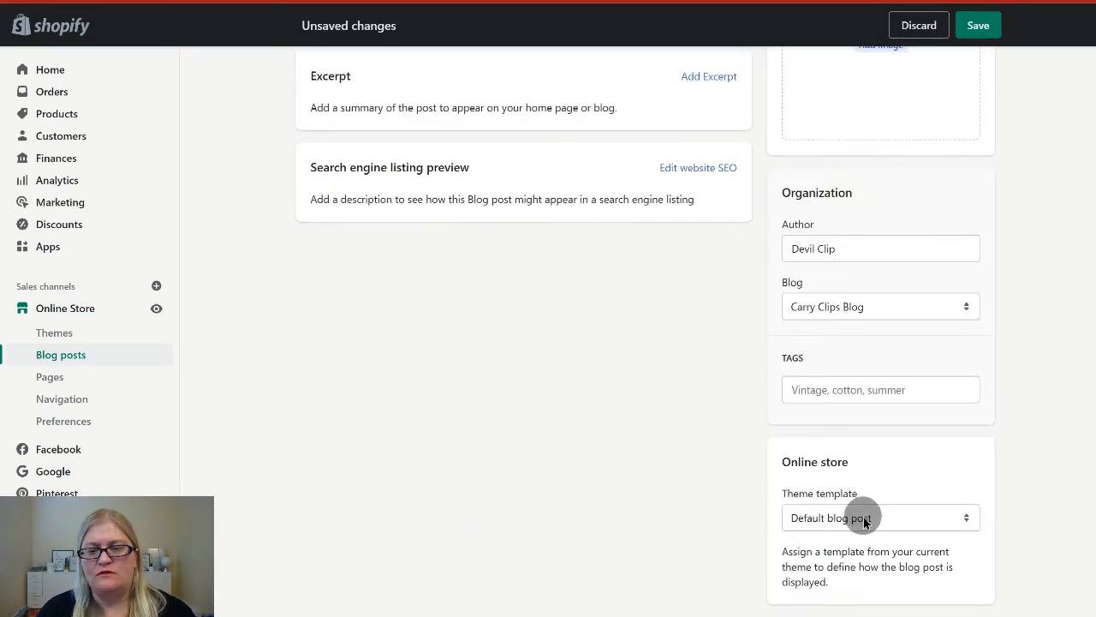
{"action": "left_click", "coordinate": [865, 518]}
{"action": "left_click", "coordinate": [843, 553]}
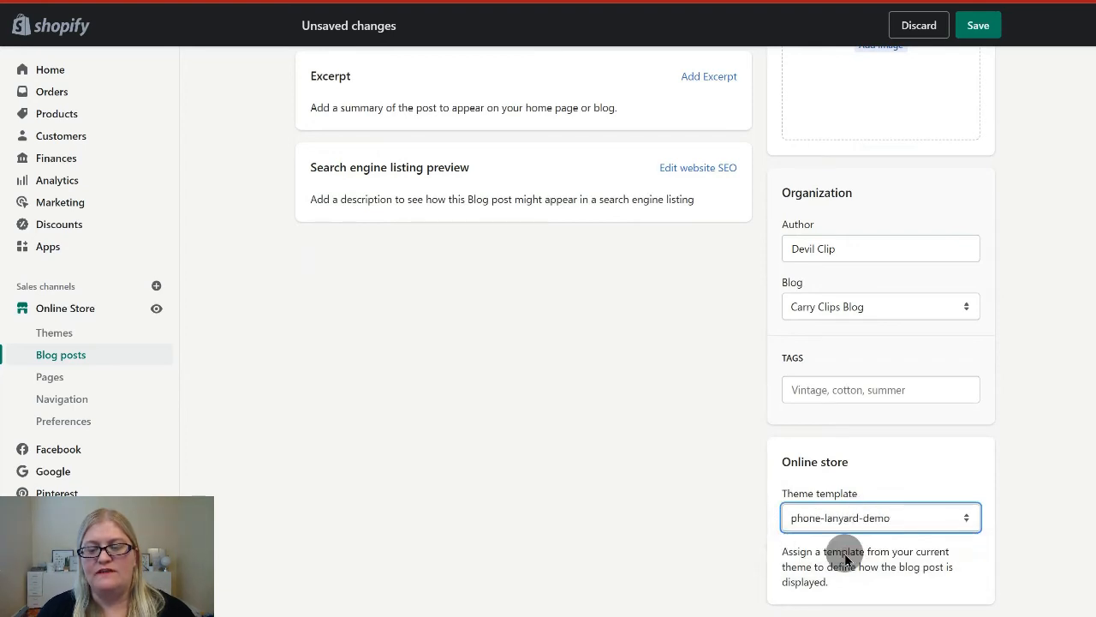
{"action": "left_click", "coordinate": [978, 24]}
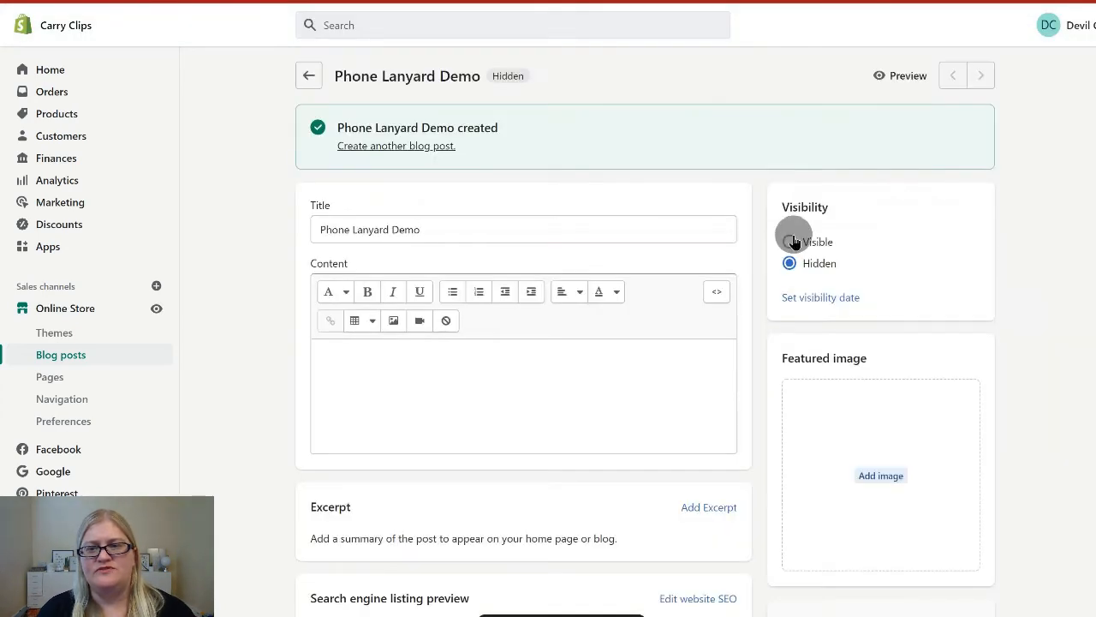
{"action": "left_click", "coordinate": [789, 241]}
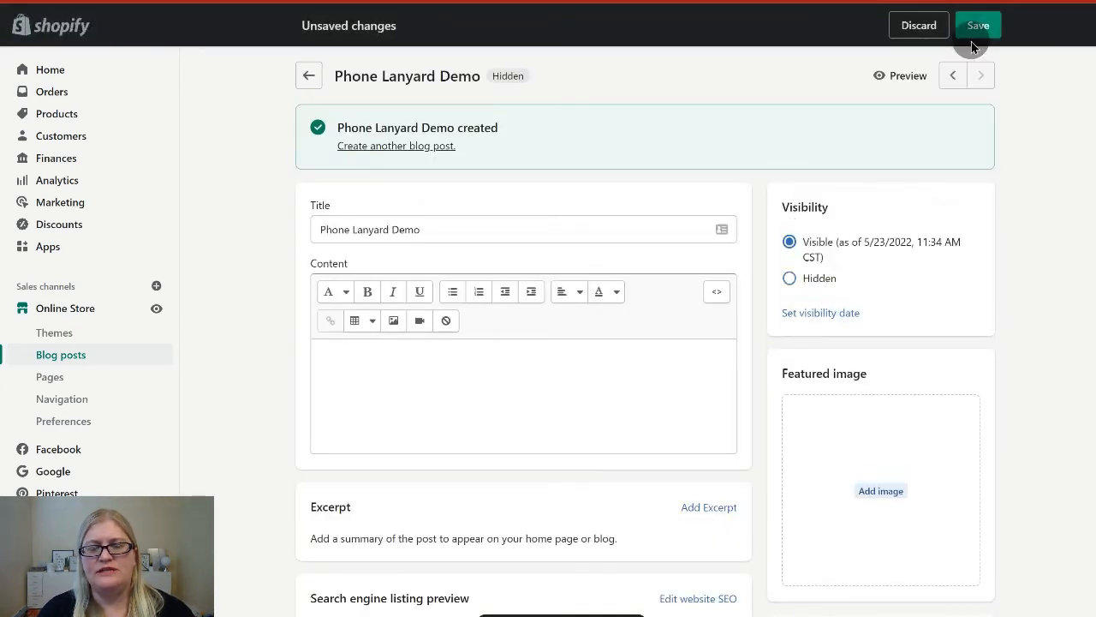
{"action": "left_click", "coordinate": [981, 26]}
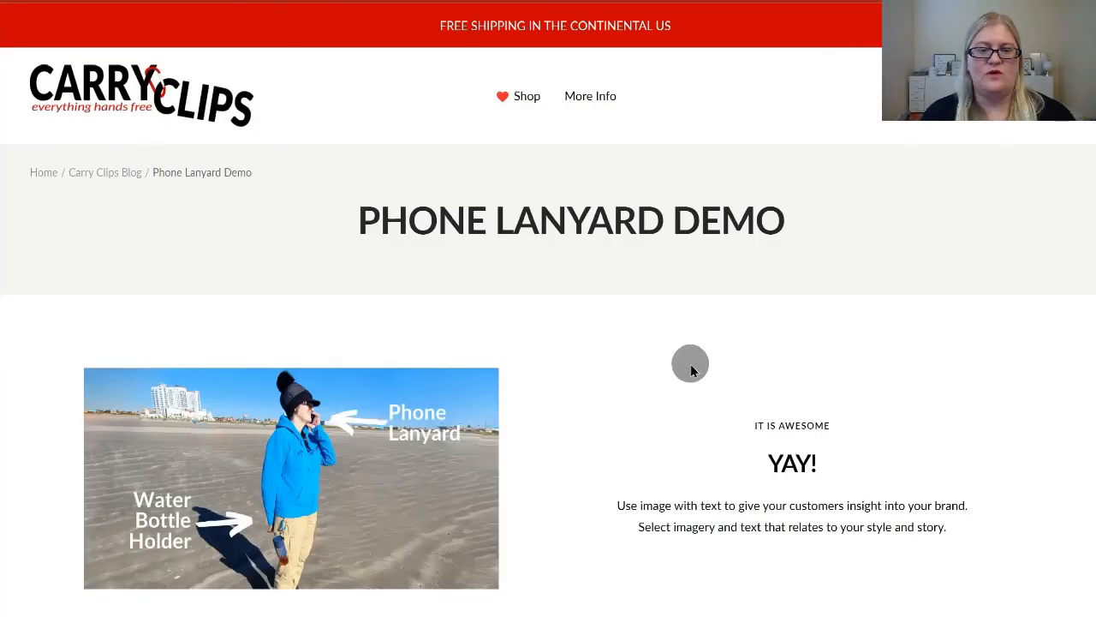
Step: Examine the published Phone Lanyard Demo post on the storefront, from its template sections down to the comment area and footer
{"action": "scroll", "coordinate": [748, 441], "scroll_direction": "down", "scroll_amount": 5}
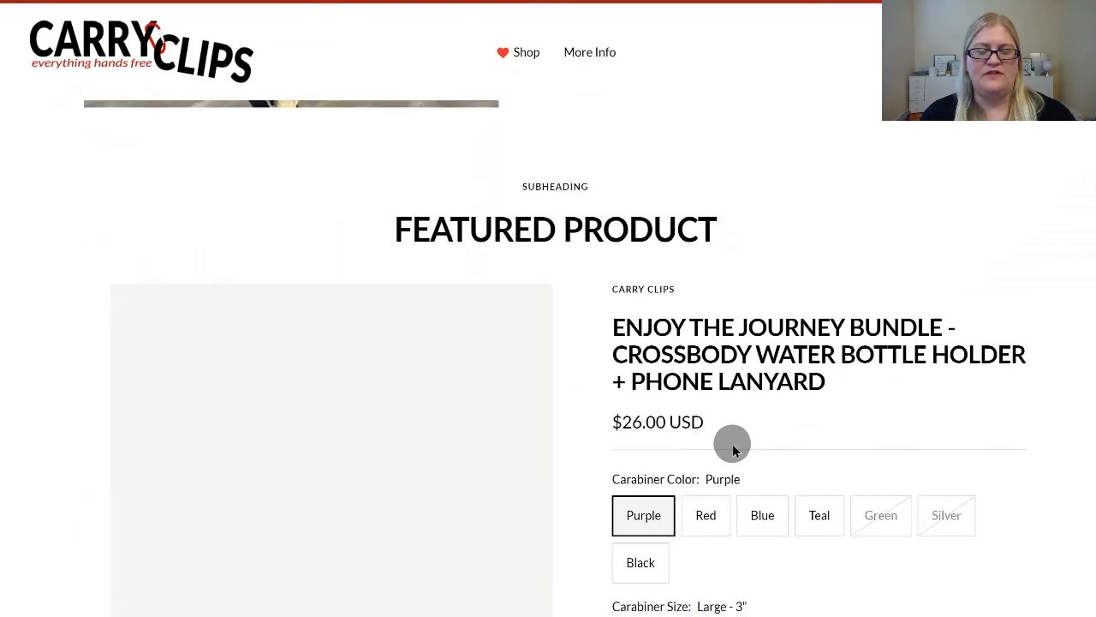
{"action": "scroll", "coordinate": [771, 404], "scroll_direction": "down", "scroll_amount": 7}
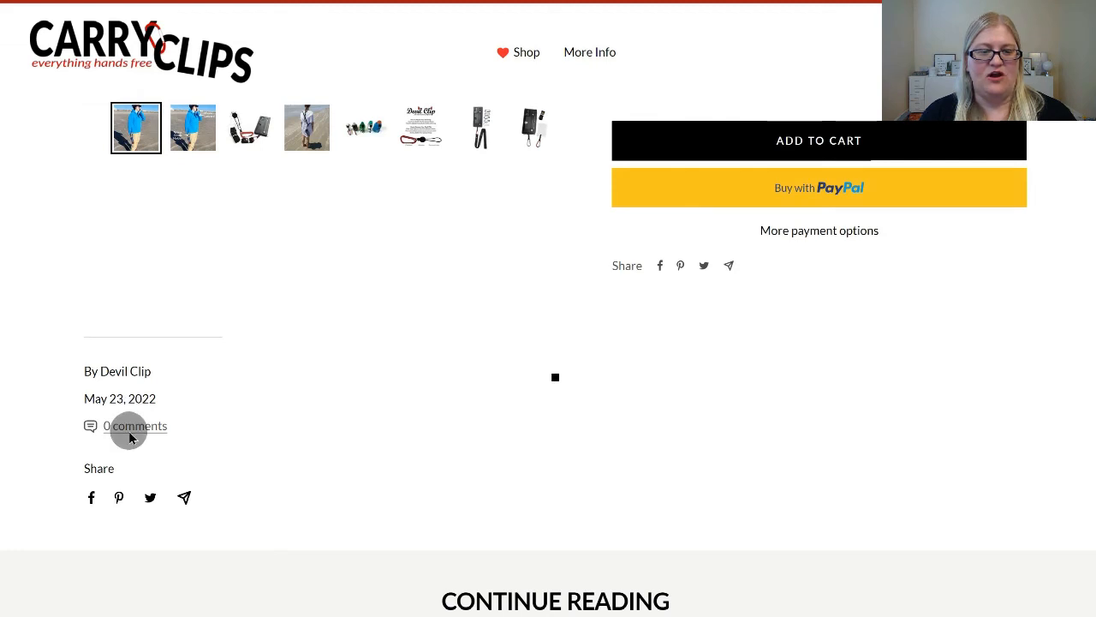
{"action": "scroll", "coordinate": [568, 371], "scroll_direction": "down", "scroll_amount": 4}
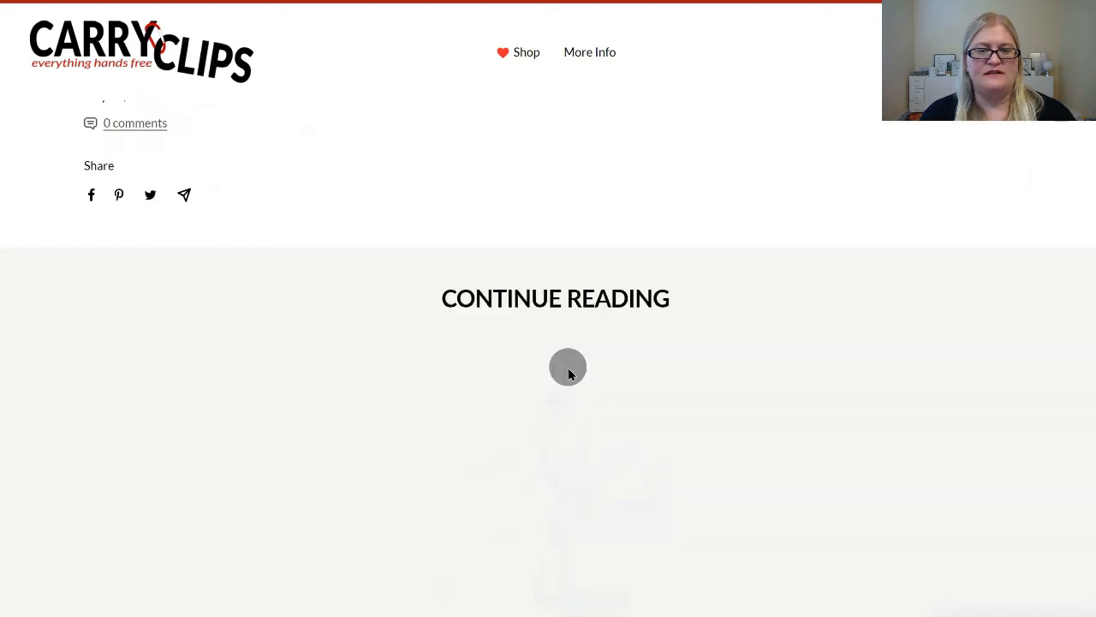
{"action": "scroll", "coordinate": [568, 368], "scroll_direction": "down", "scroll_amount": 2}
{"action": "scroll", "coordinate": [568, 367], "scroll_direction": "up", "scroll_amount": 3}
{"action": "scroll", "coordinate": [666, 437], "scroll_direction": "down", "scroll_amount": 3}
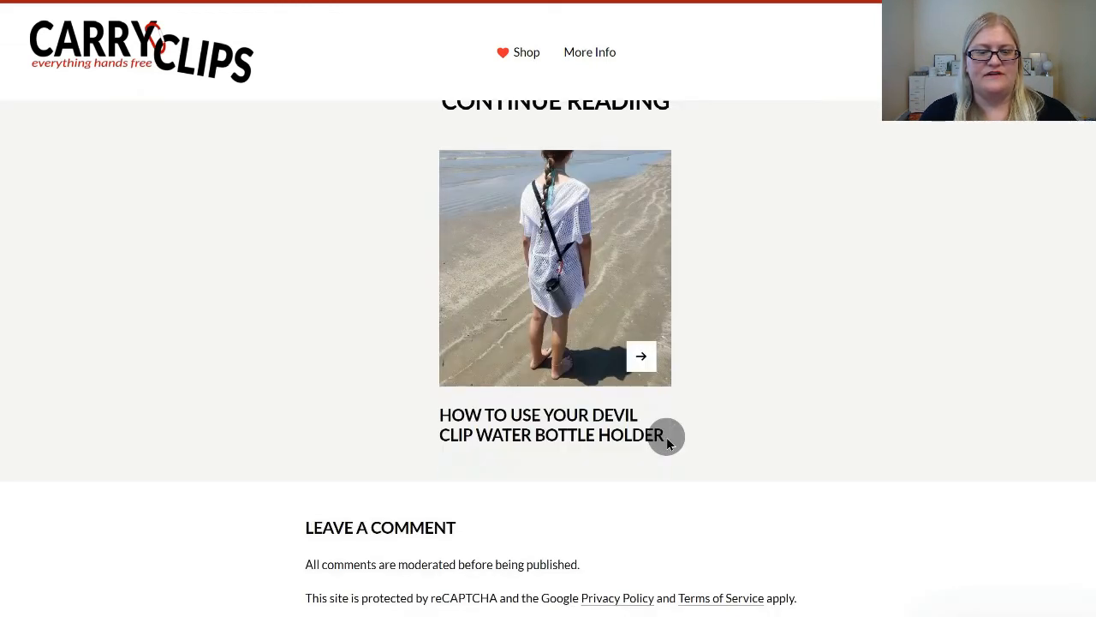
{"action": "scroll", "coordinate": [667, 437], "scroll_direction": "down", "scroll_amount": 4}
{"action": "scroll", "coordinate": [591, 399], "scroll_direction": "down", "scroll_amount": 6}
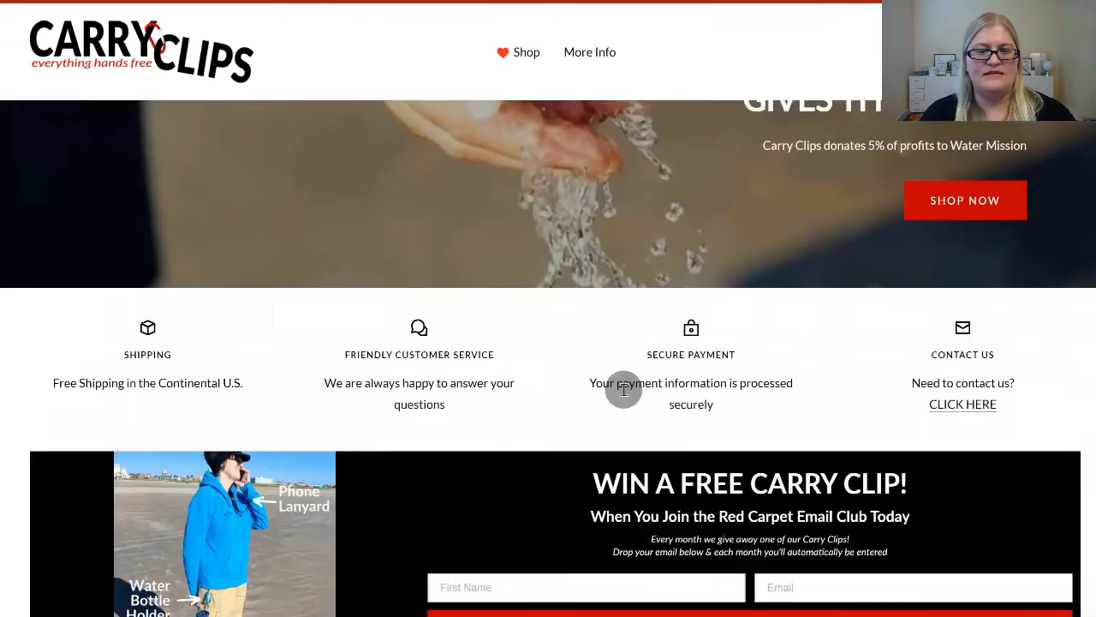
{"action": "scroll", "coordinate": [624, 390], "scroll_direction": "up", "scroll_amount": 15}
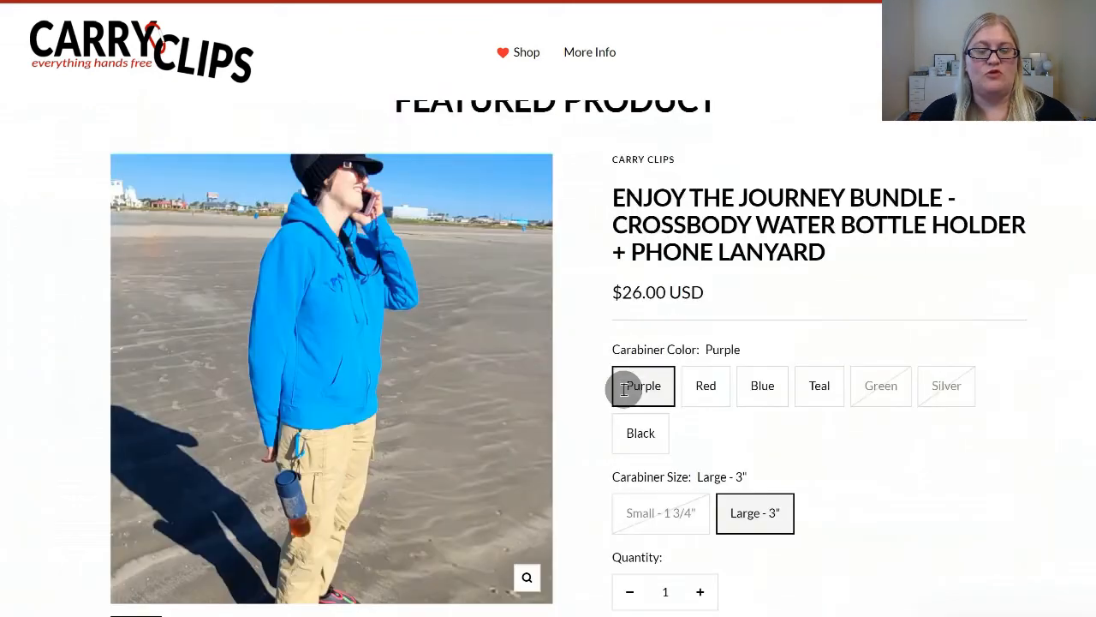
{"action": "scroll", "coordinate": [625, 389], "scroll_direction": "up", "scroll_amount": 8}
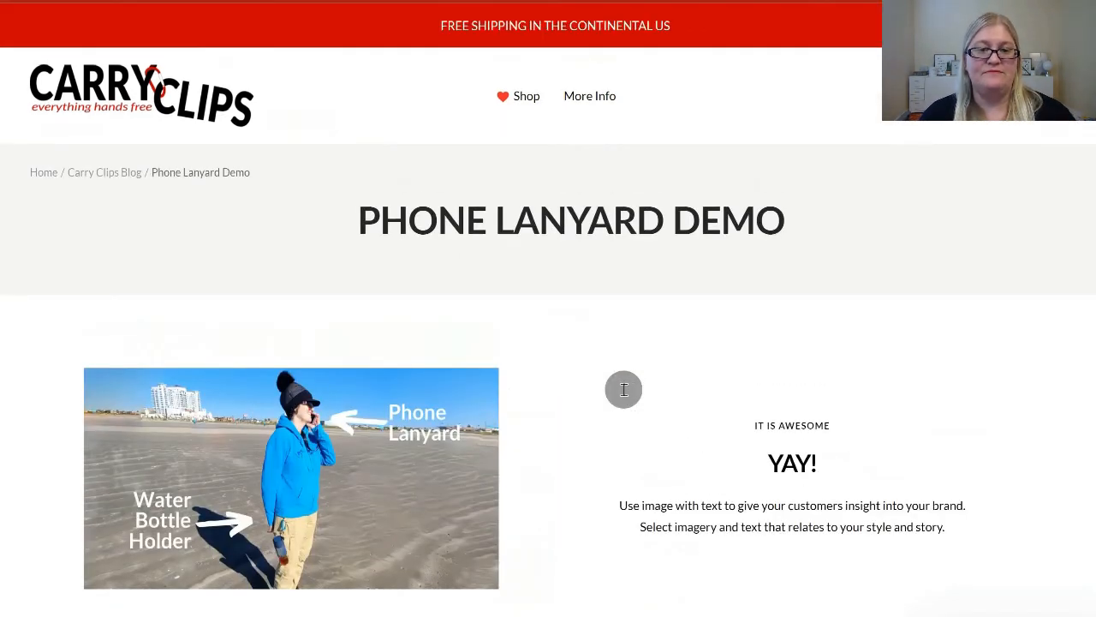
{"action": "scroll", "coordinate": [623, 390], "scroll_direction": "down", "scroll_amount": 3}
Step: Go to comment management from the blog posts list, inspect the moderation actions for the existing comment, and clear its selection
{"action": "key", "text": "ctrl+shift+Tab"}
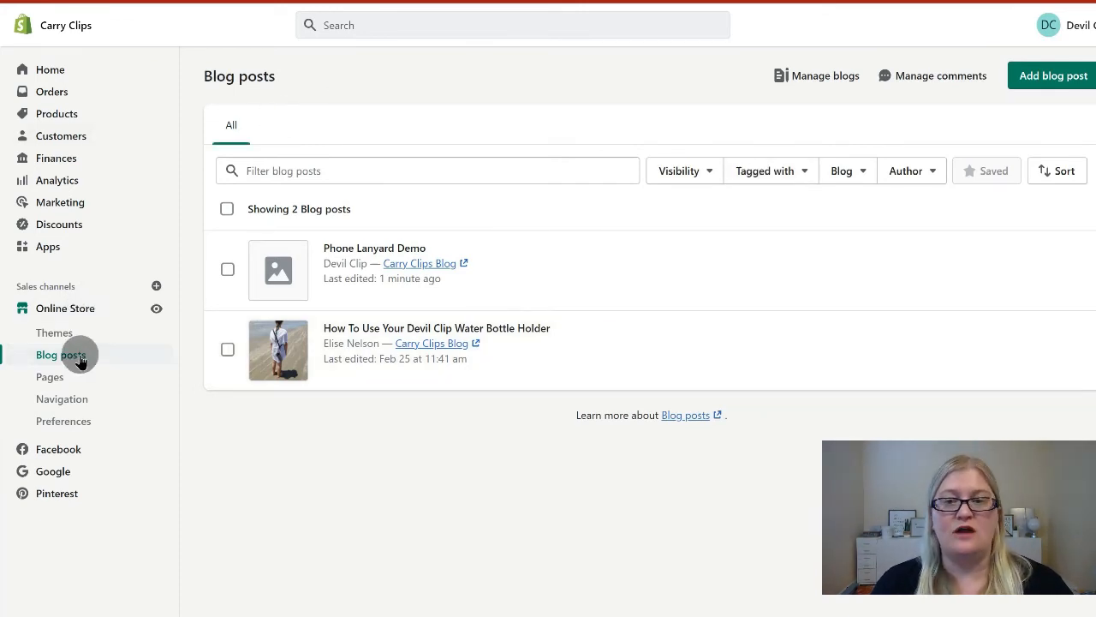
{"action": "left_click", "coordinate": [955, 77]}
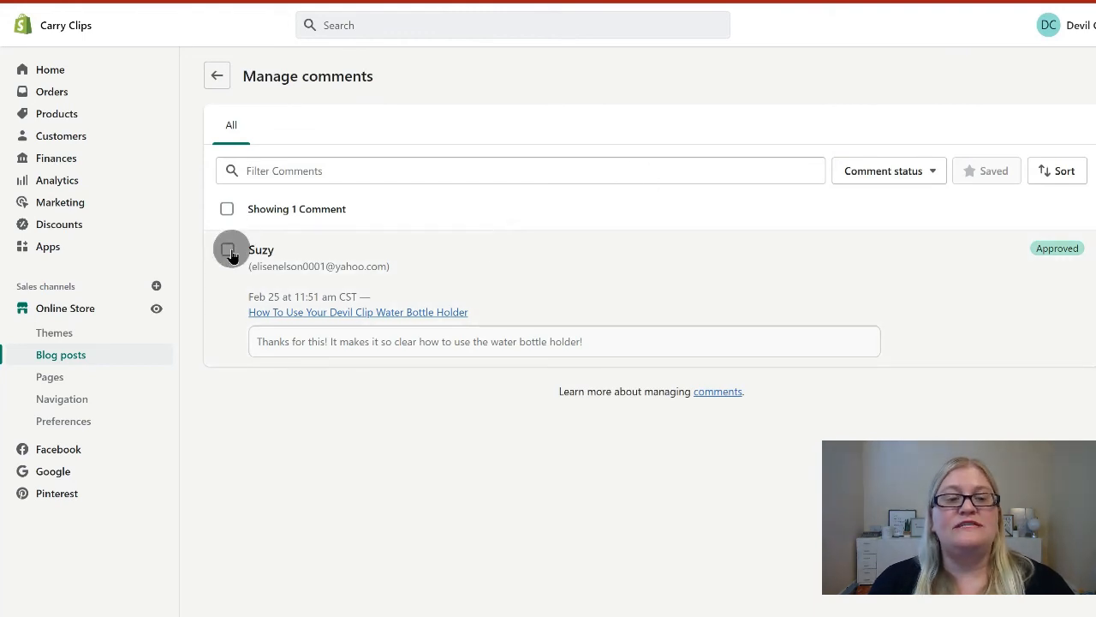
{"action": "left_click", "coordinate": [228, 251]}
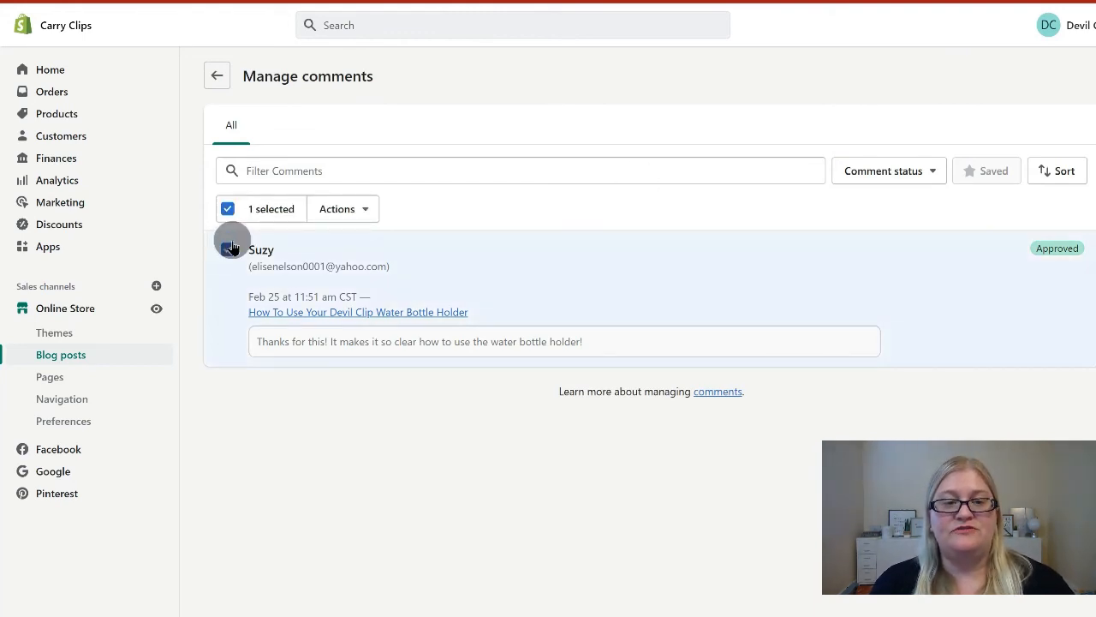
{"action": "left_click", "coordinate": [348, 212]}
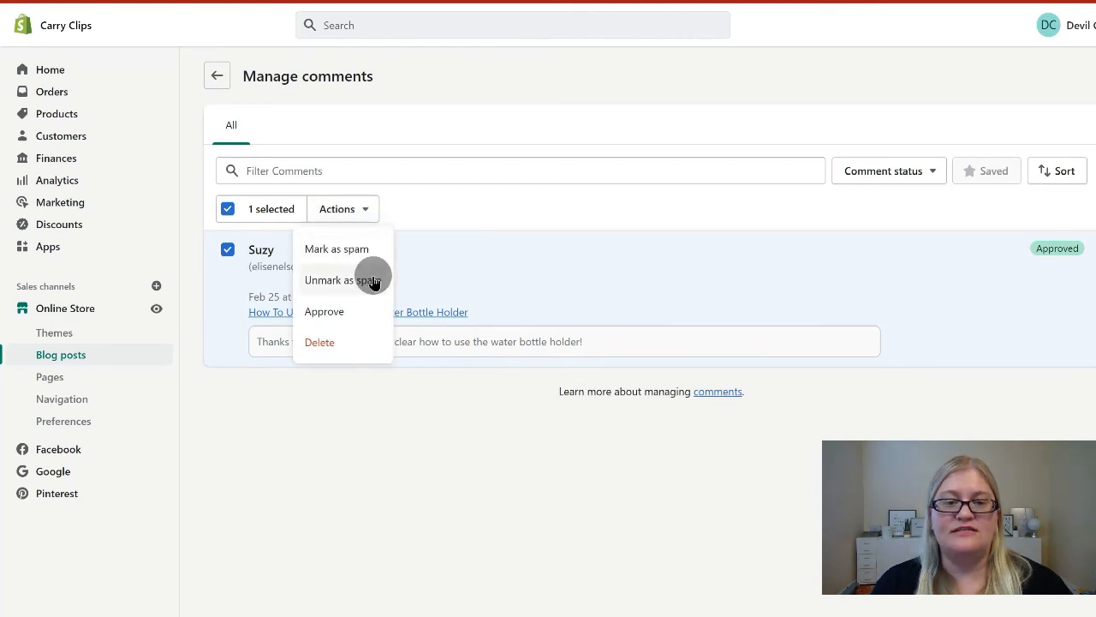
{"action": "left_click", "coordinate": [356, 314]}
{"action": "left_click", "coordinate": [349, 209]}
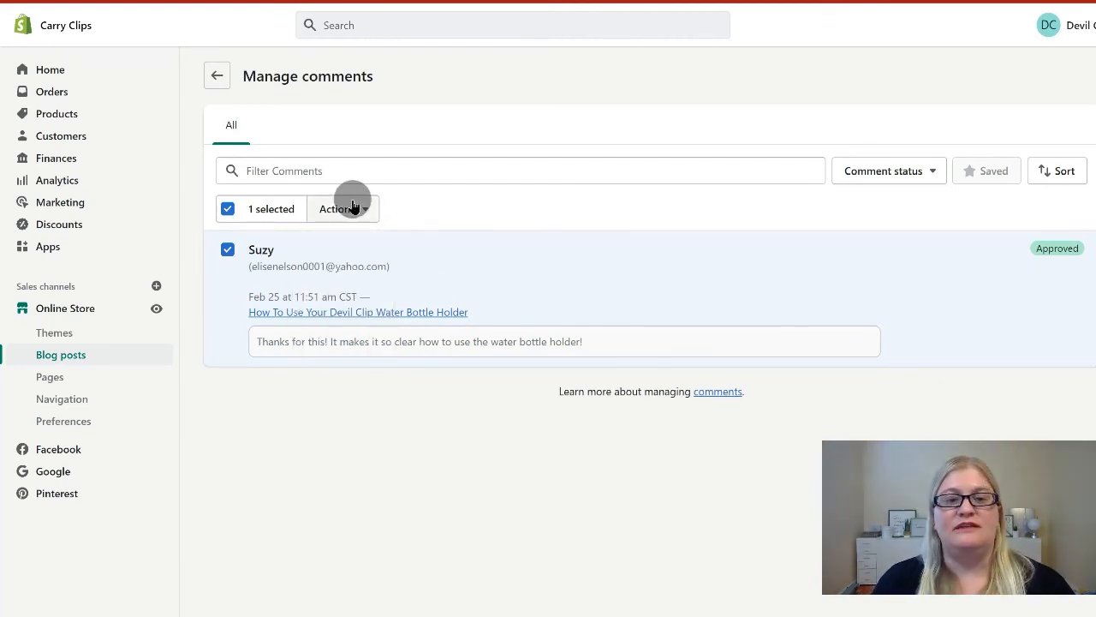
{"action": "left_click", "coordinate": [367, 434]}
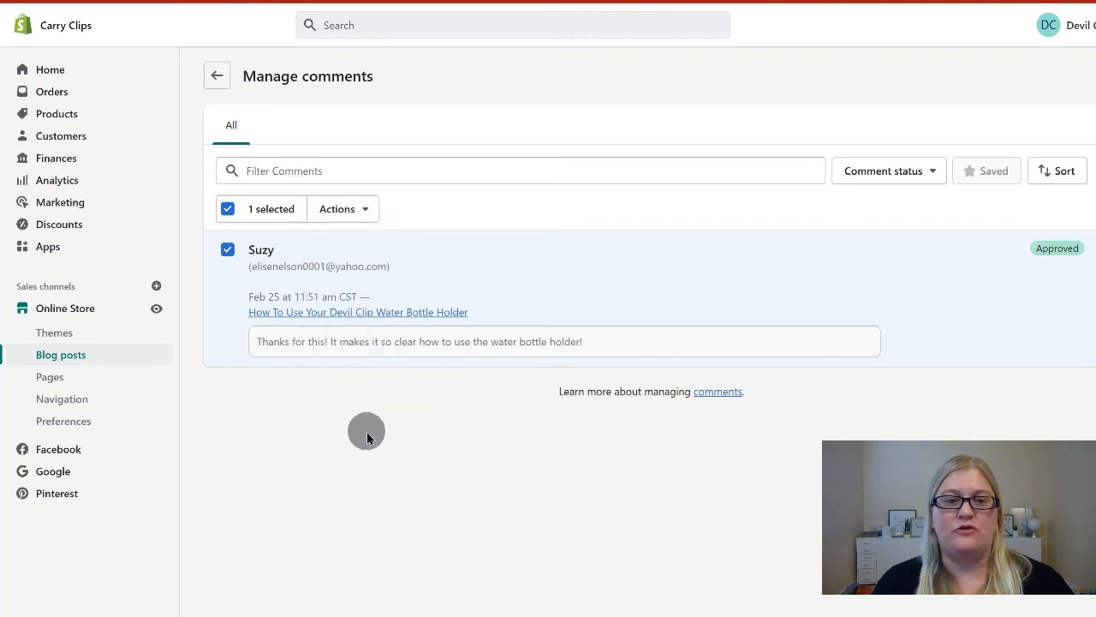
{"action": "left_click", "coordinate": [228, 250]}
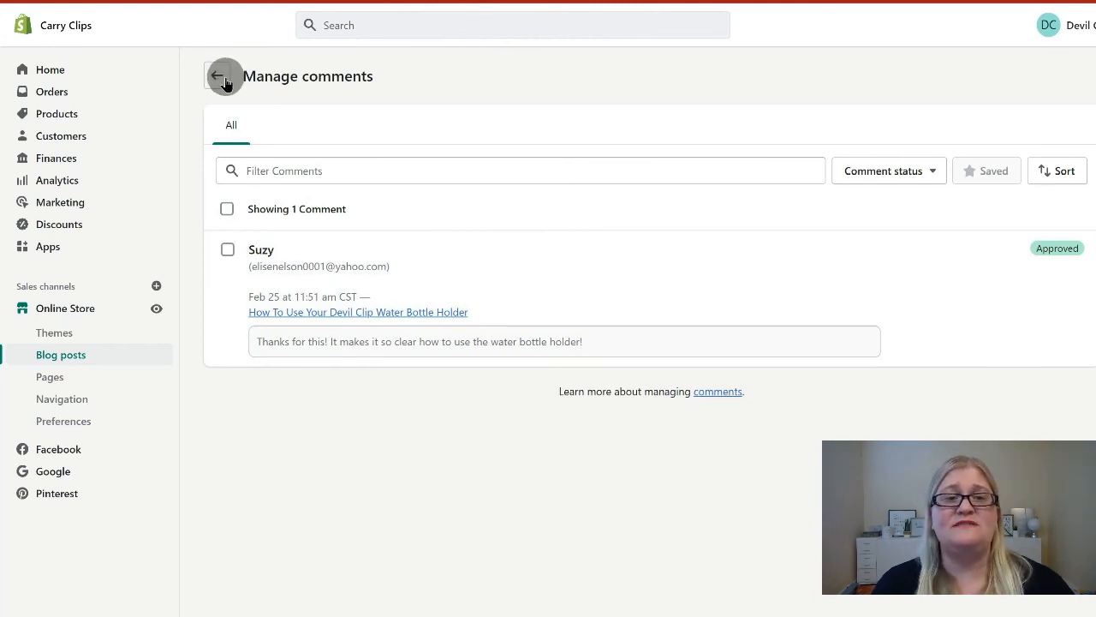
Step: Open the How To Use Your Devil Clip Water Bottle Holder post, select its comment and display the available moderation actions
{"action": "left_click", "coordinate": [224, 79]}
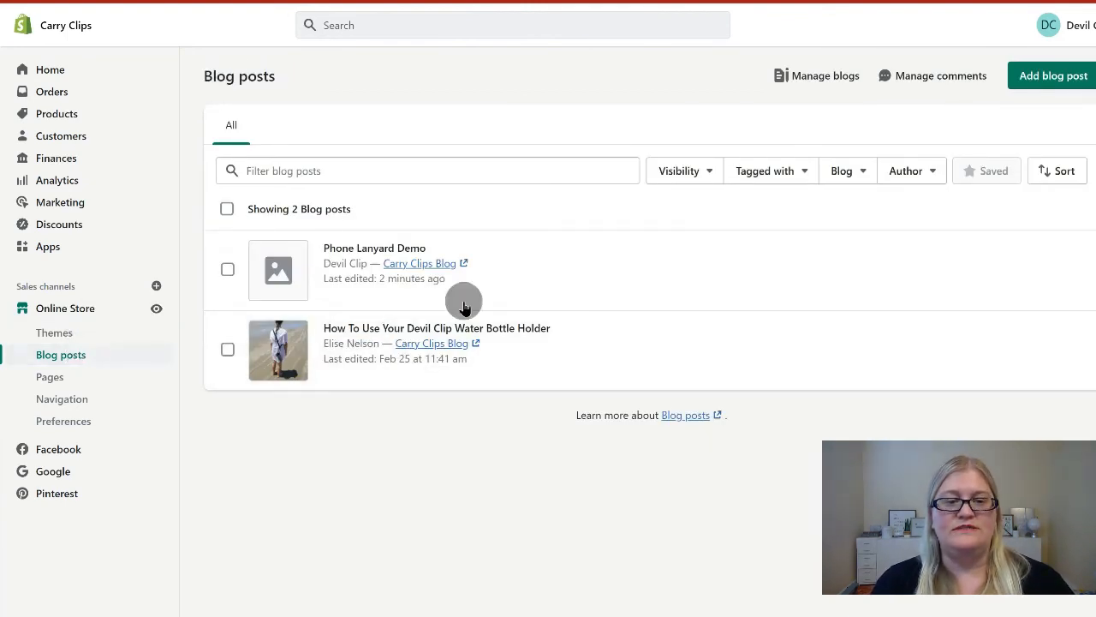
{"action": "left_click", "coordinate": [355, 331]}
{"action": "scroll", "coordinate": [265, 448], "scroll_direction": "down", "scroll_amount": 7}
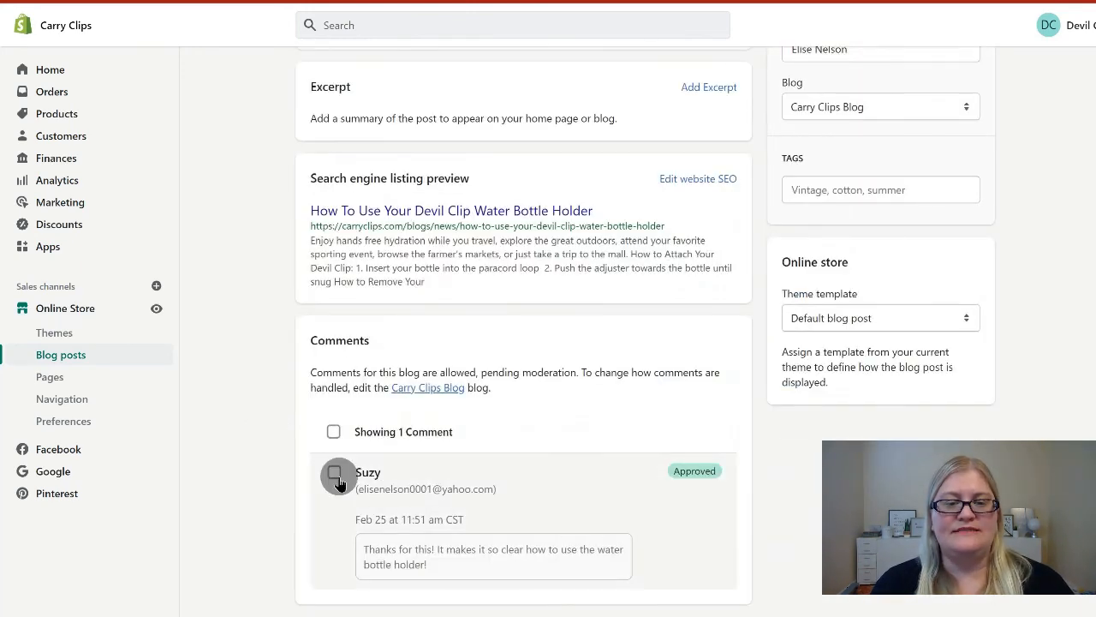
{"action": "left_click", "coordinate": [334, 474]}
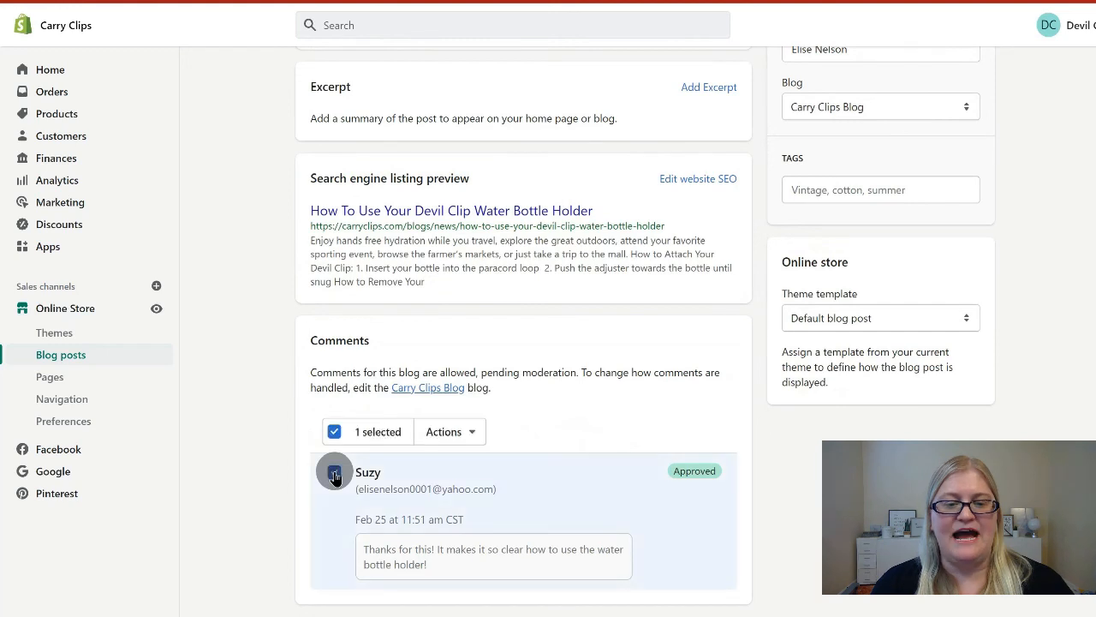
{"action": "left_click", "coordinate": [454, 437]}
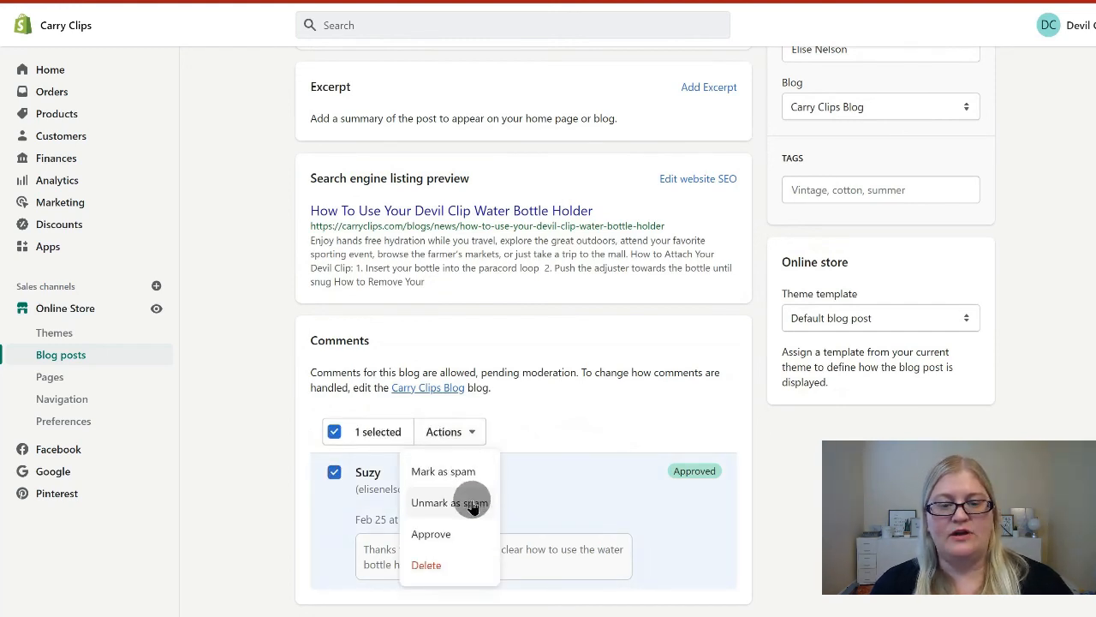